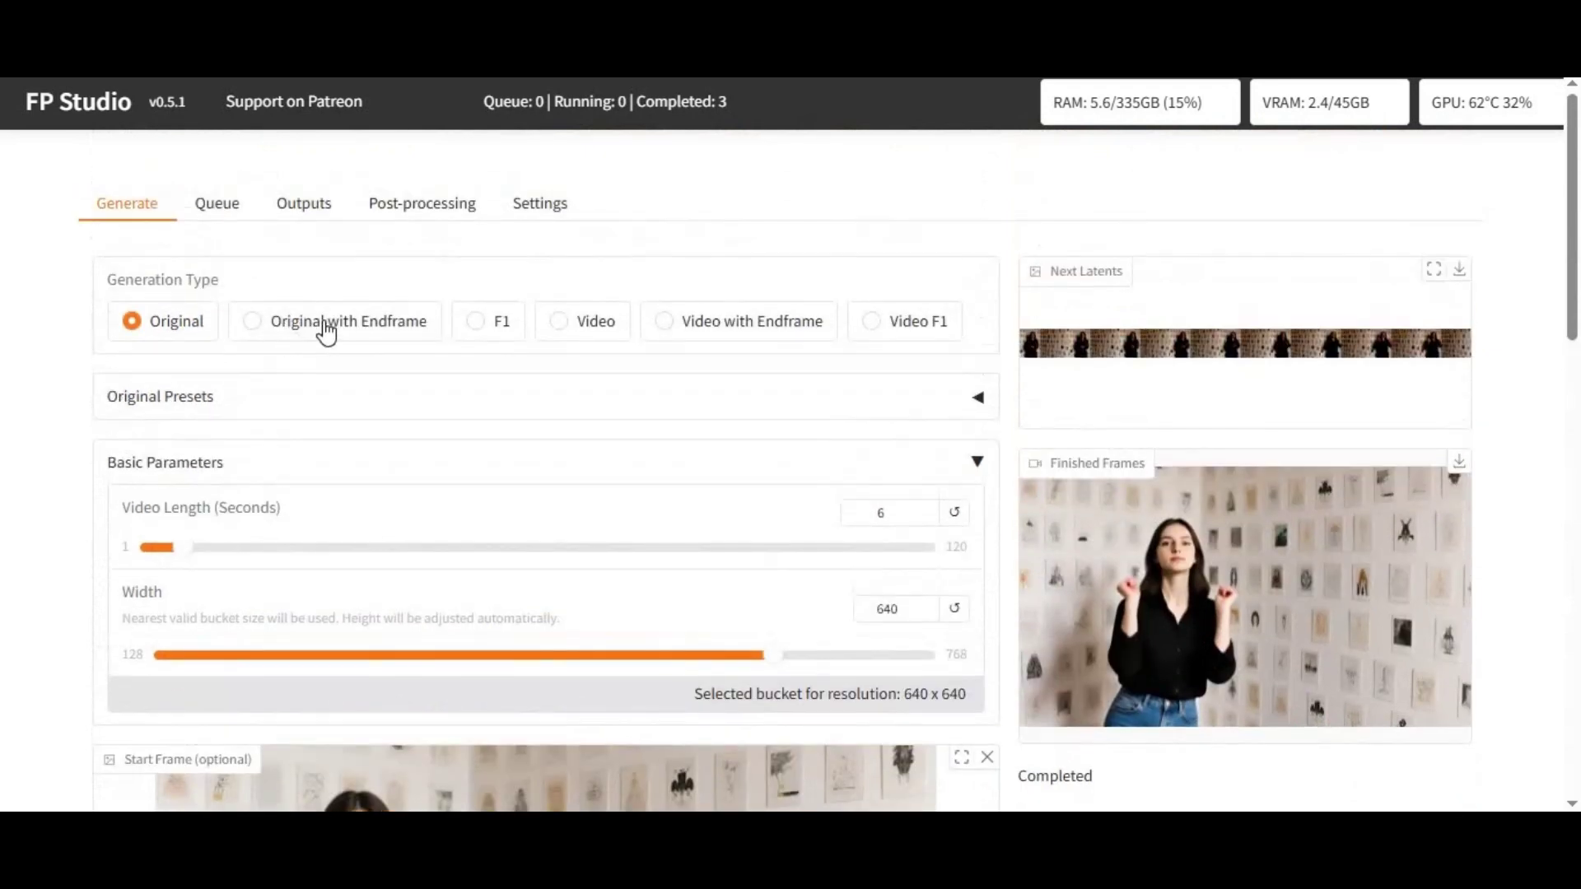
# - Choose the Original with Endframe generation type and examine its start frame and end frame inputs
pyautogui.click(311, 338)
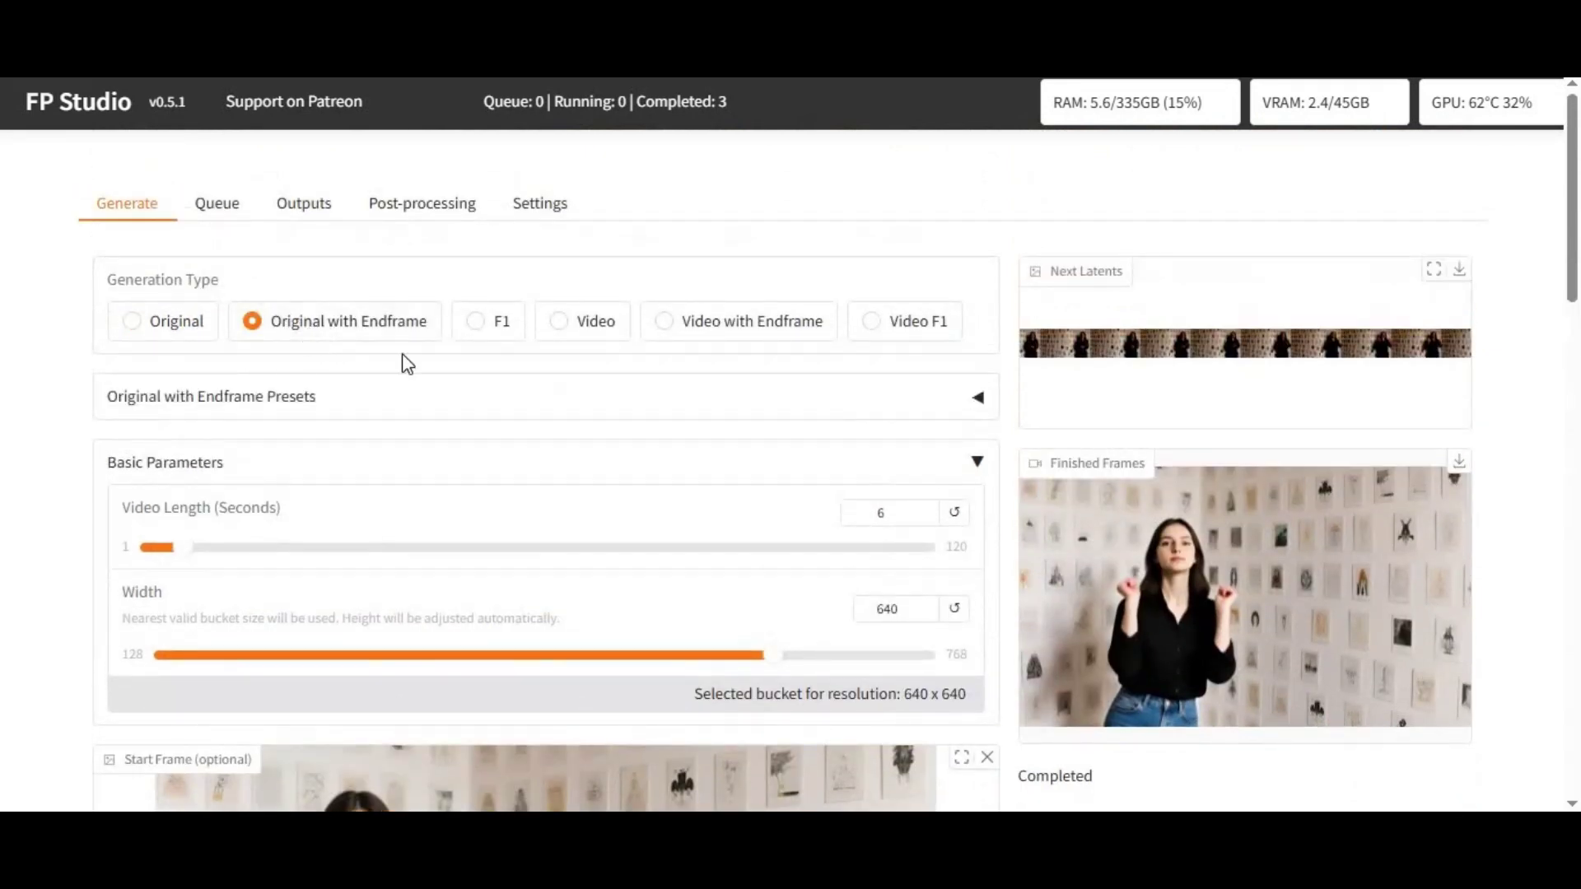
pyautogui.scroll(-4, 453, 383)
pyautogui.scroll(-5, 453, 396)
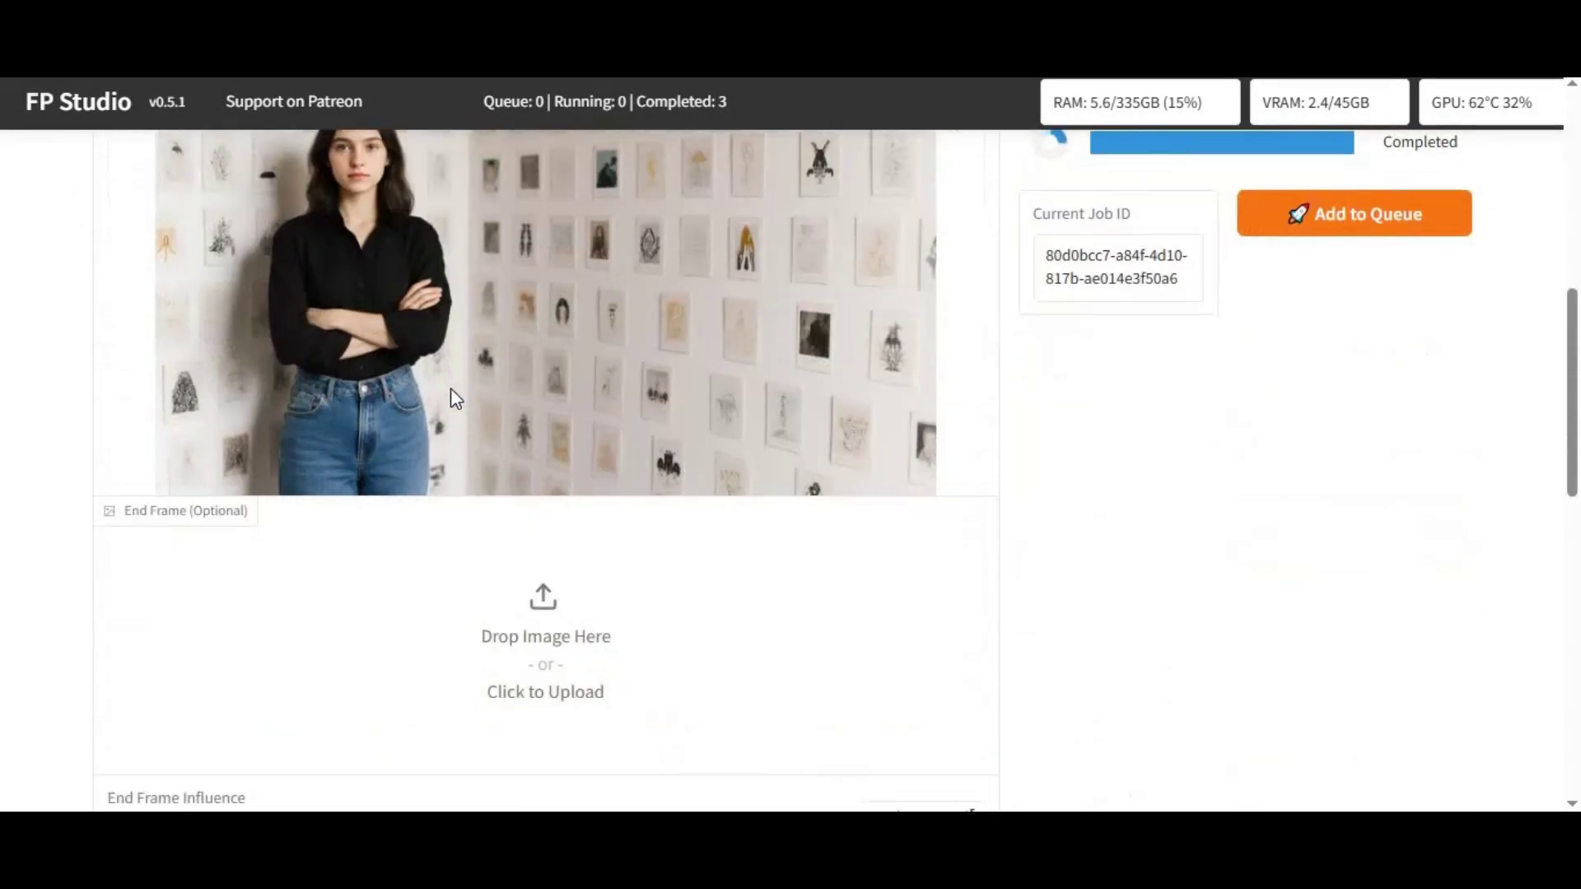
pyautogui.scroll(-8, 505, 515)
pyautogui.scroll(18, 524, 474)
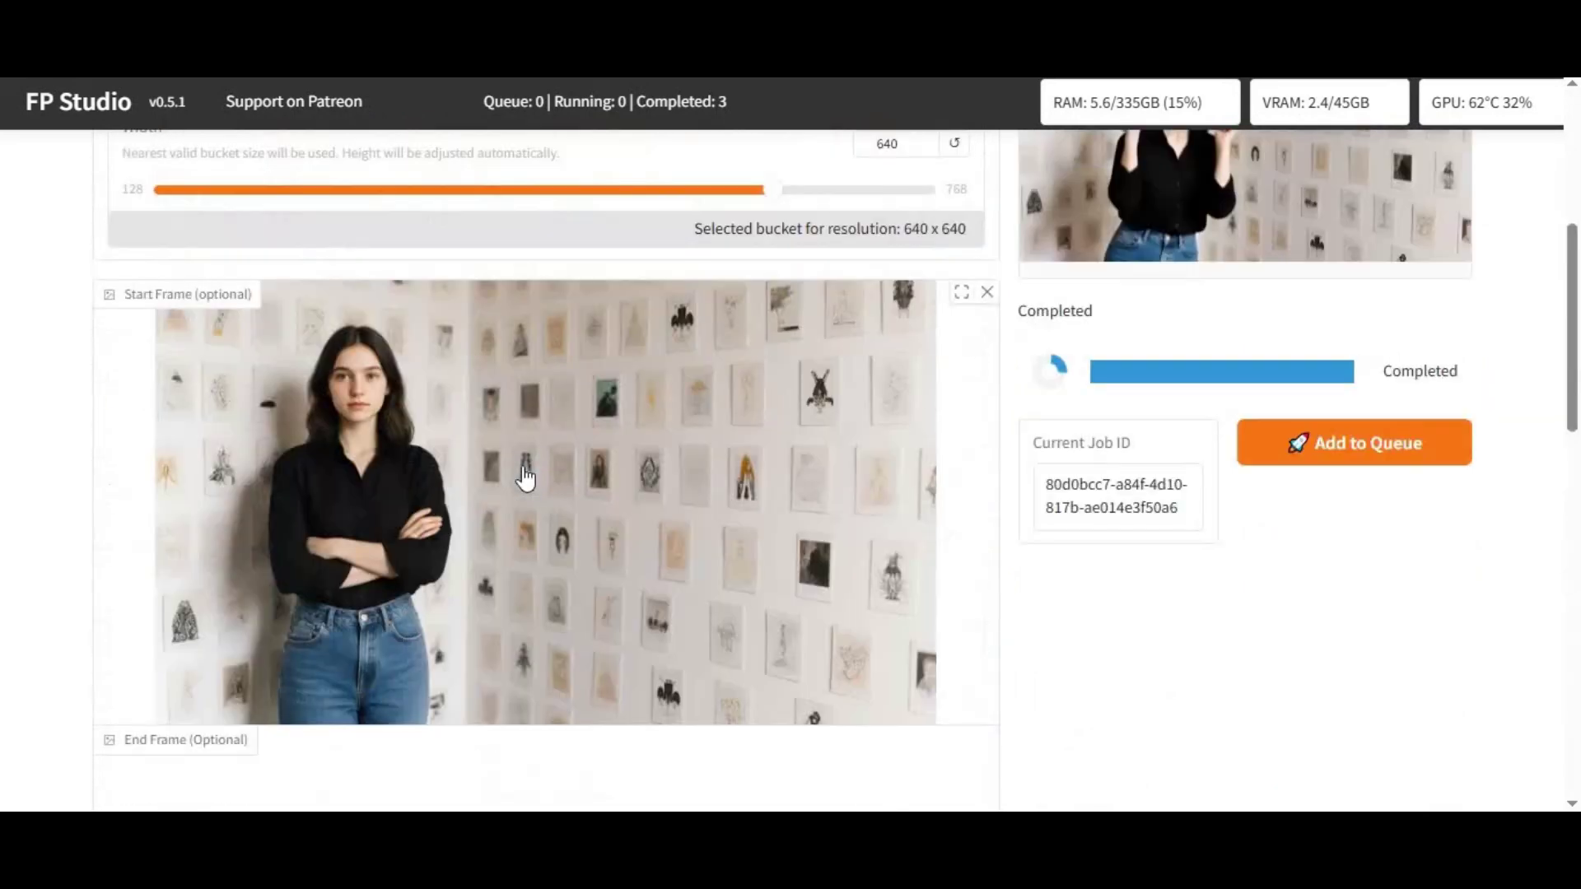
# - Switch the generation type to F1 and examine its prompt, generation parameters and remaining option sections
pyautogui.click(483, 340)
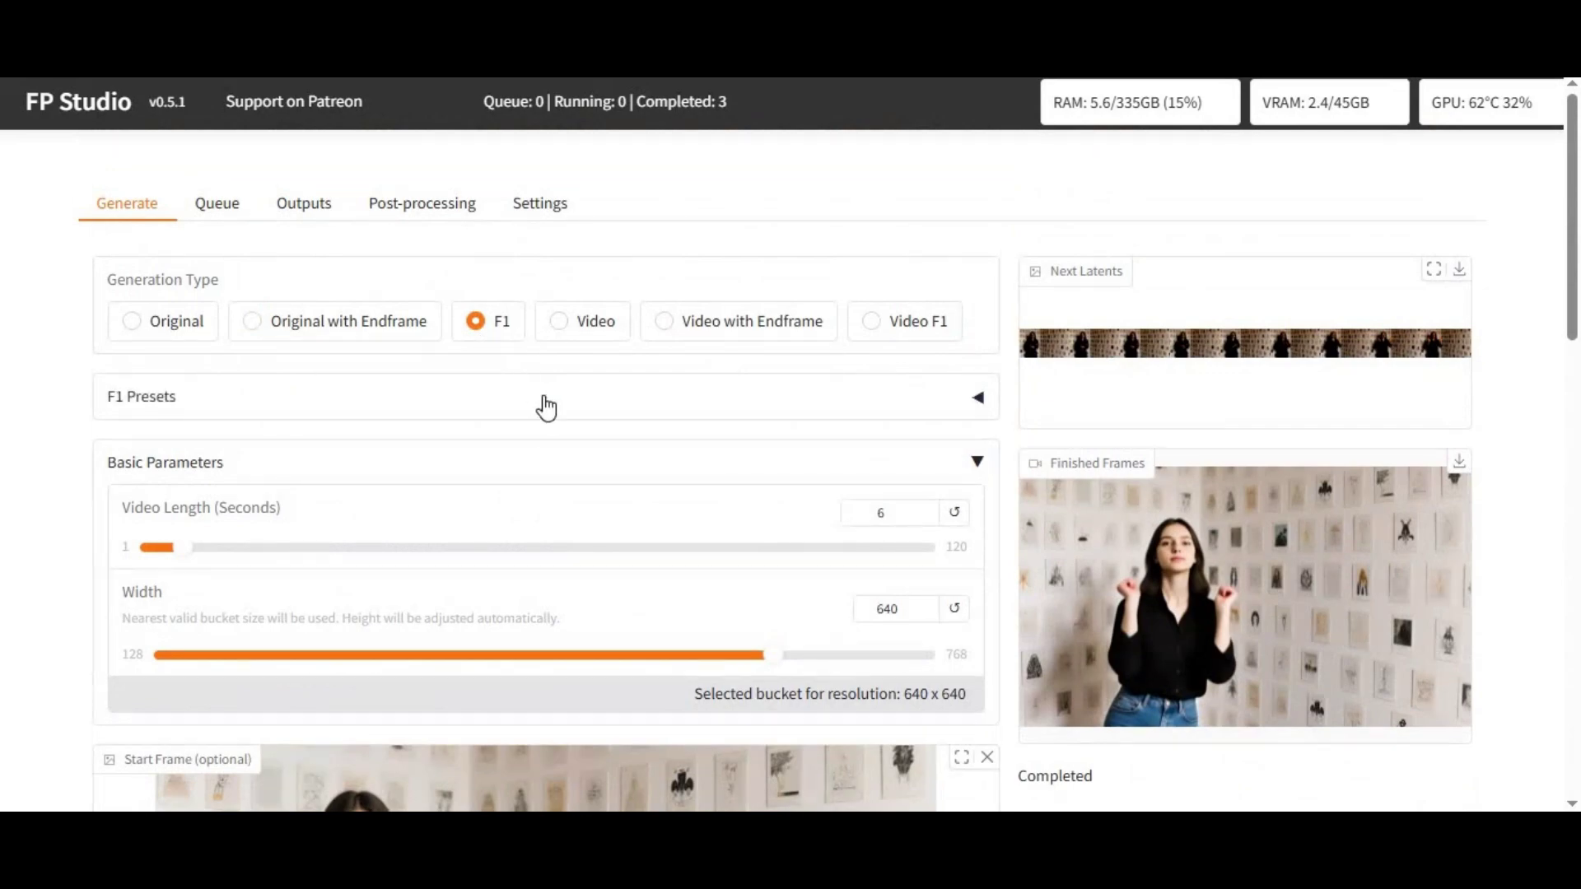
pyautogui.scroll(-5, 547, 404)
pyautogui.scroll(-7, 546, 400)
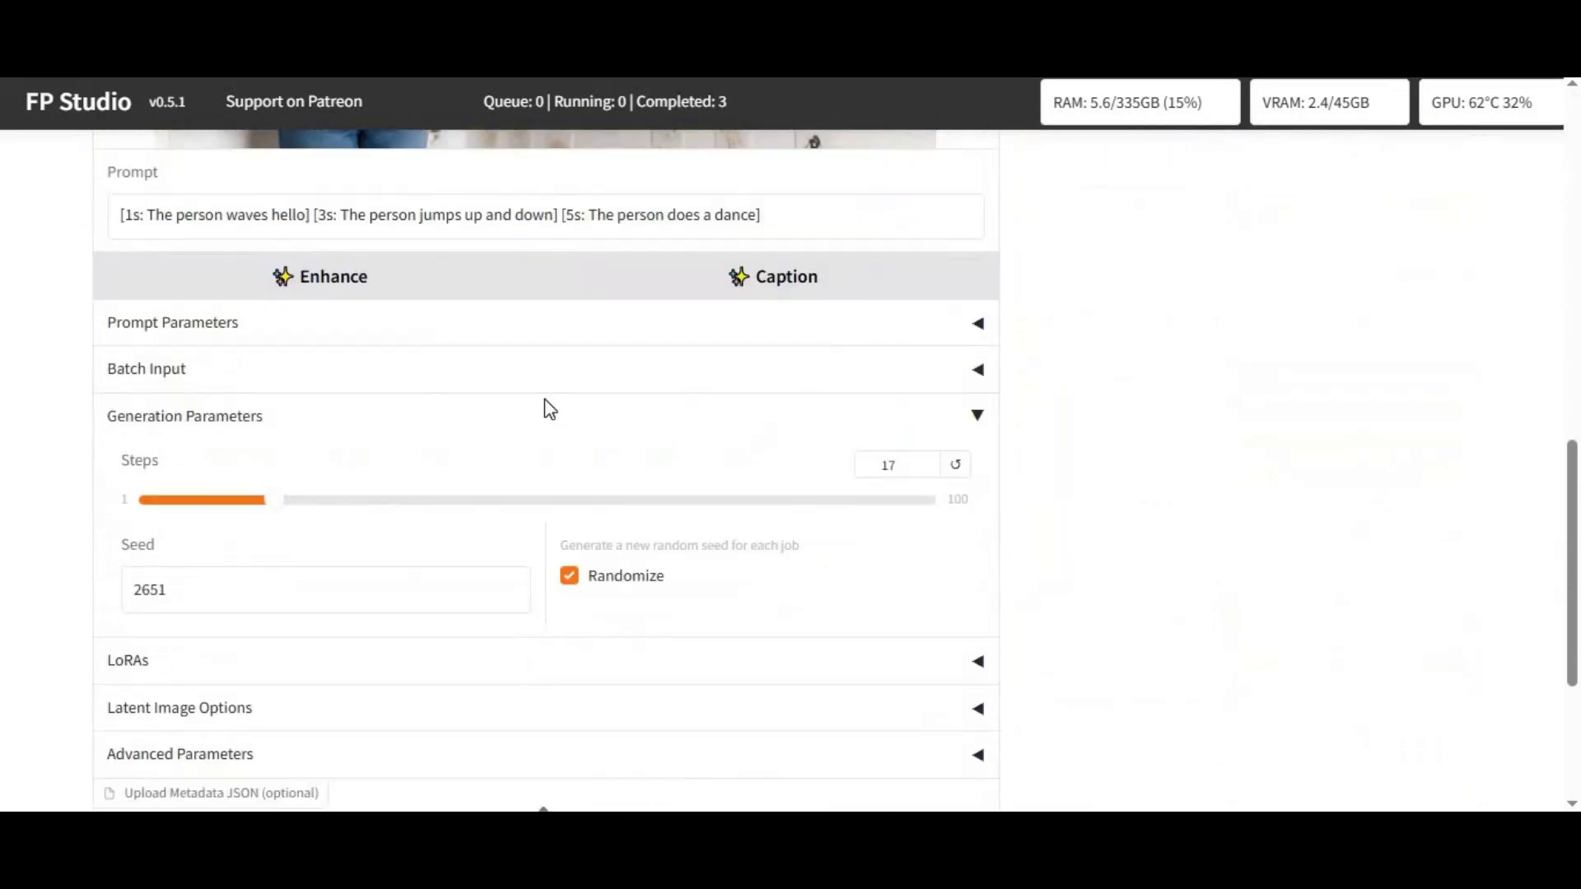
pyautogui.scroll(-4, 544, 401)
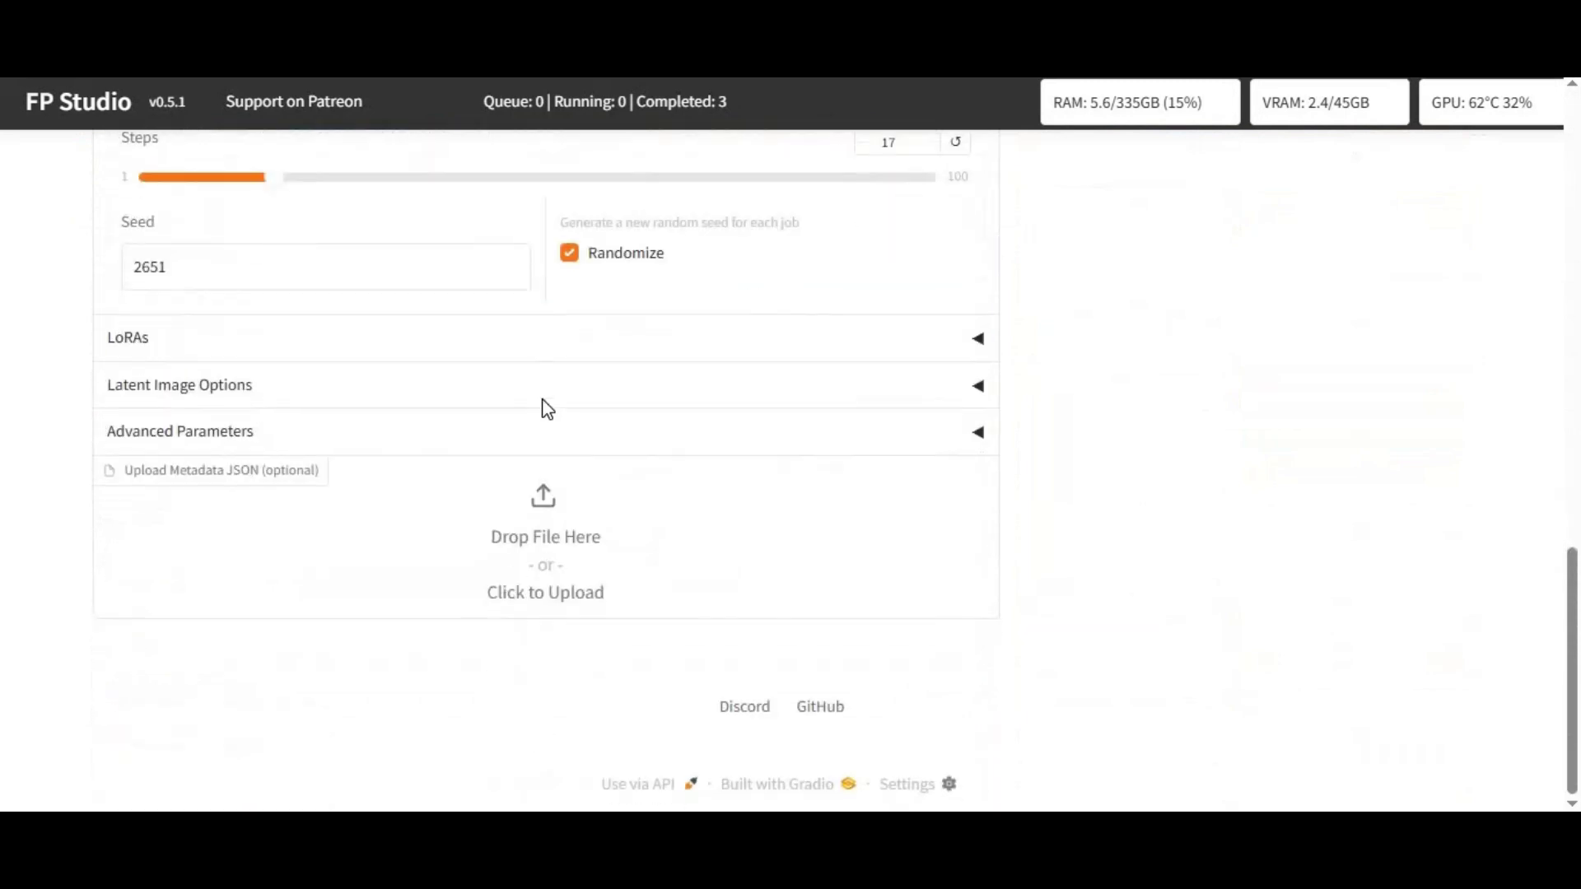
pyautogui.scroll(13, 544, 401)
pyautogui.scroll(2, 552, 404)
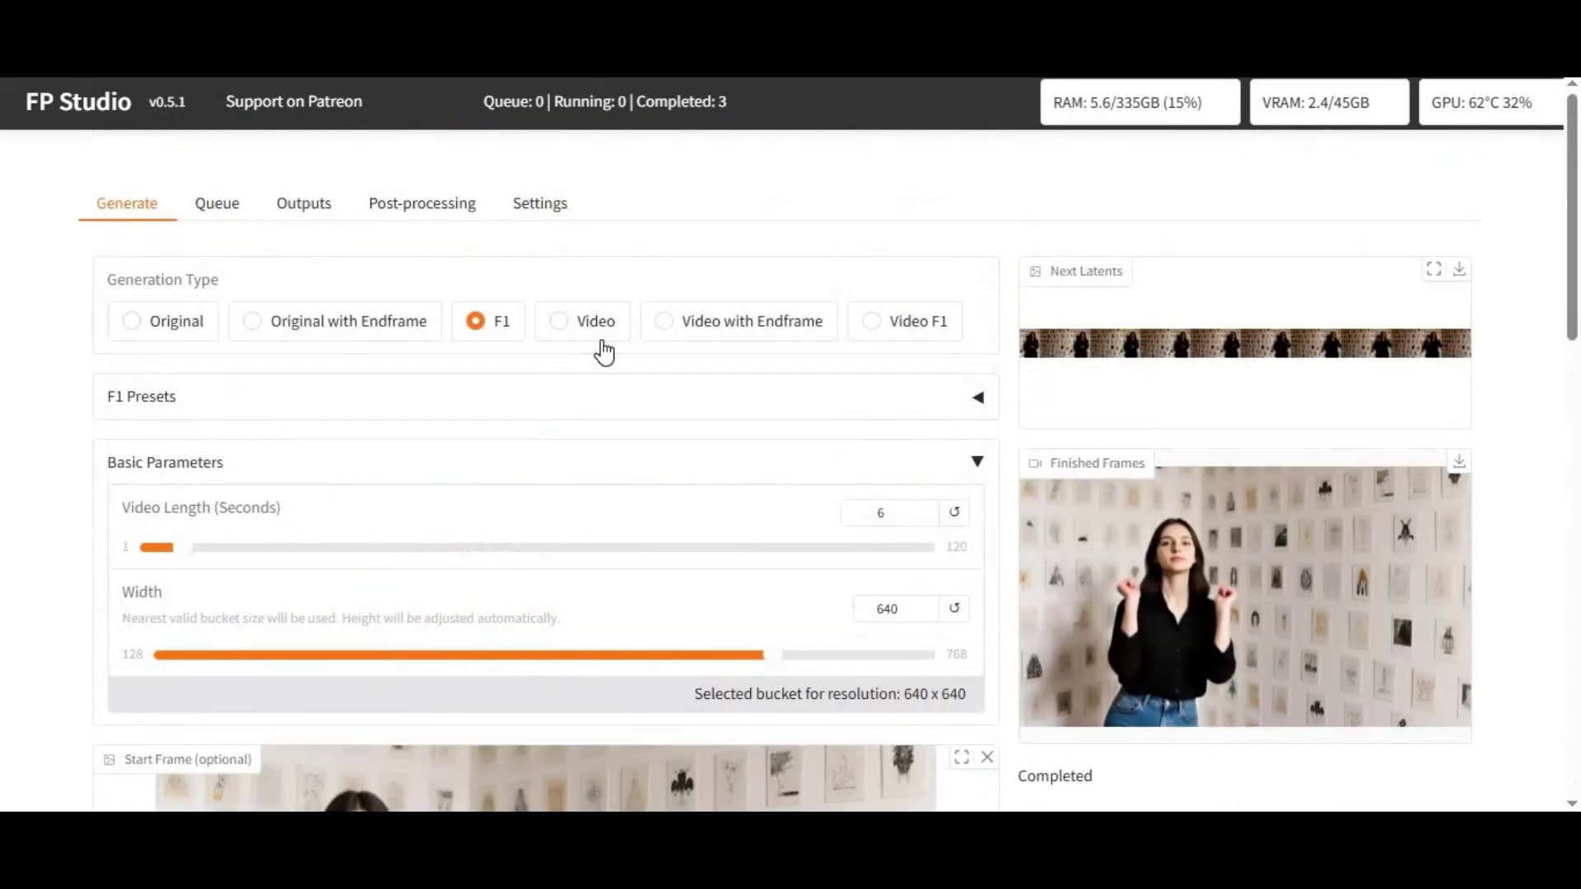
# - Go through the Video, Video with Endframe and Video F1 generation types, then return to Original
pyautogui.click(603, 339)
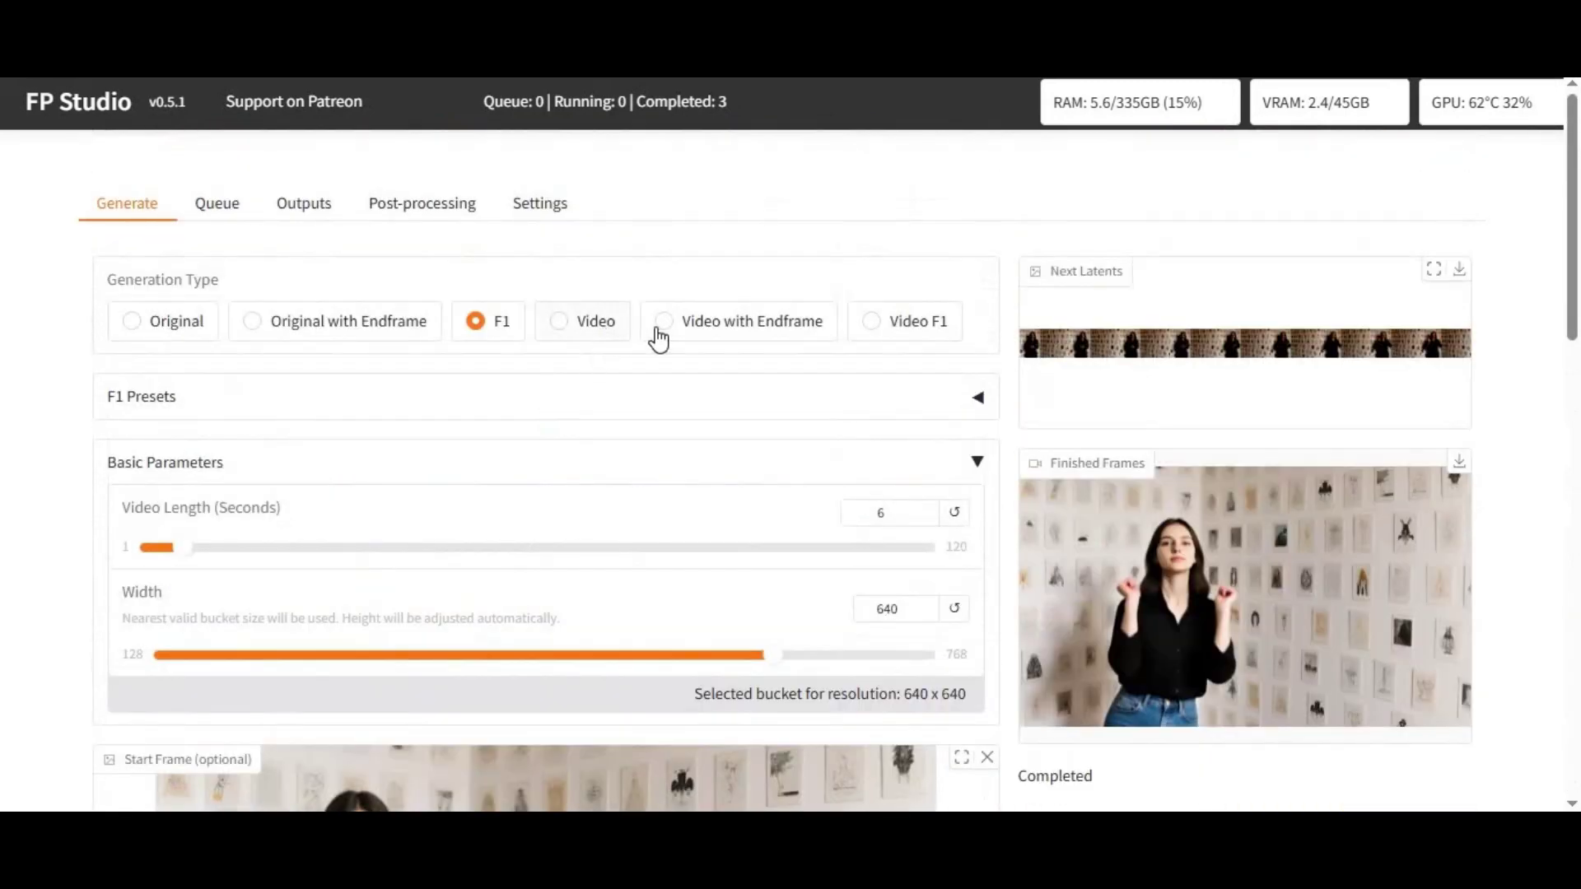
pyautogui.click(764, 338)
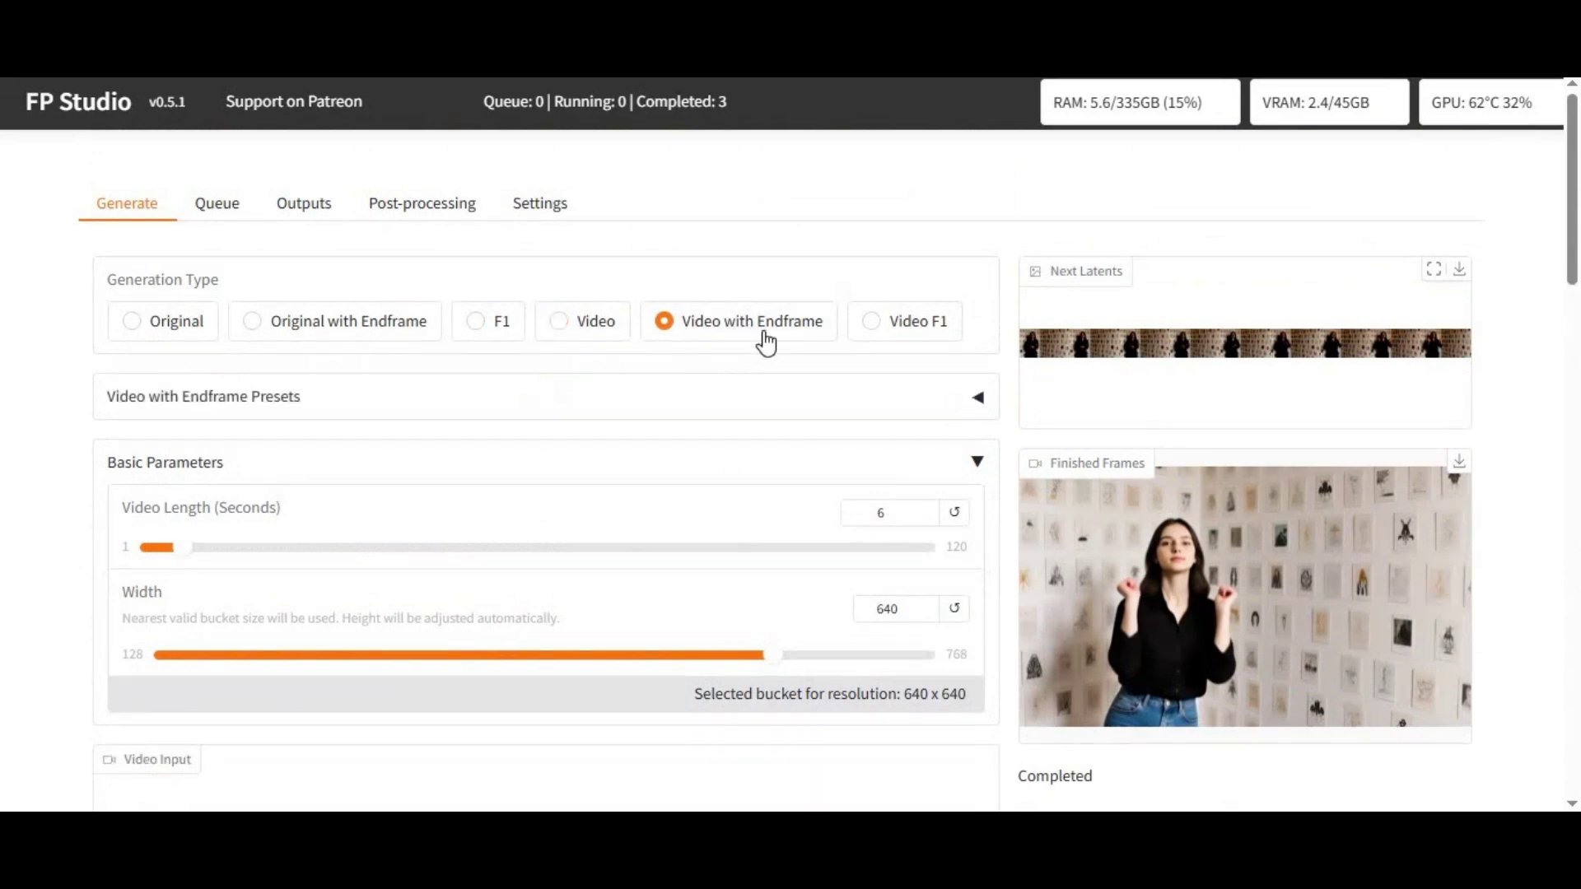
pyautogui.click(912, 336)
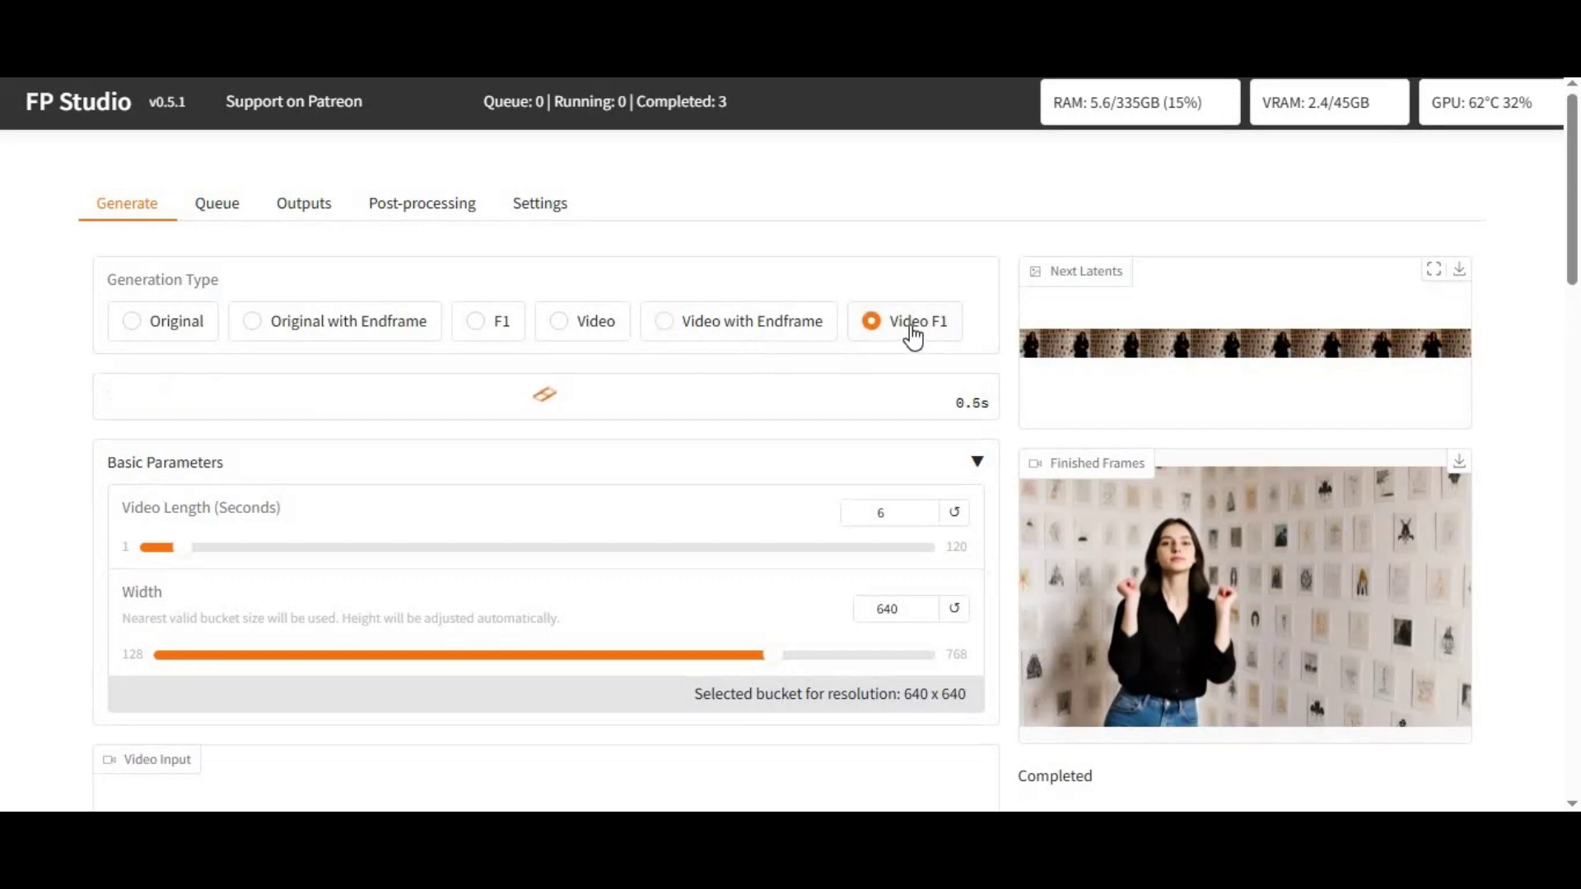
pyautogui.click(172, 339)
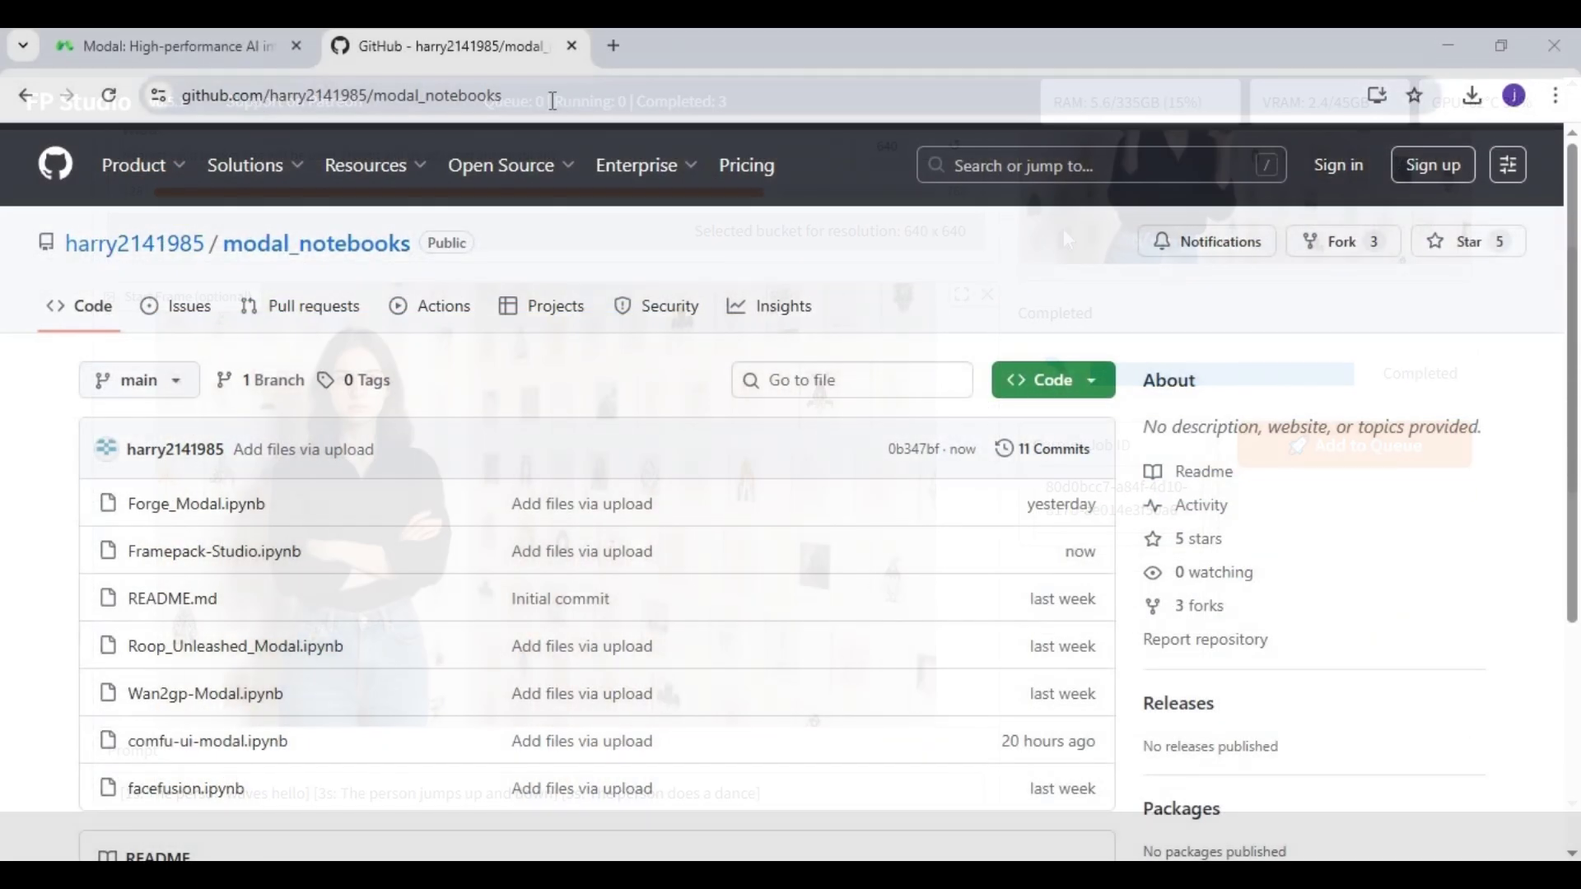
# - Open the Framepack-Studio.ipynb file in the modal_notebooks repository on GitHub
pyautogui.click(406, 97)
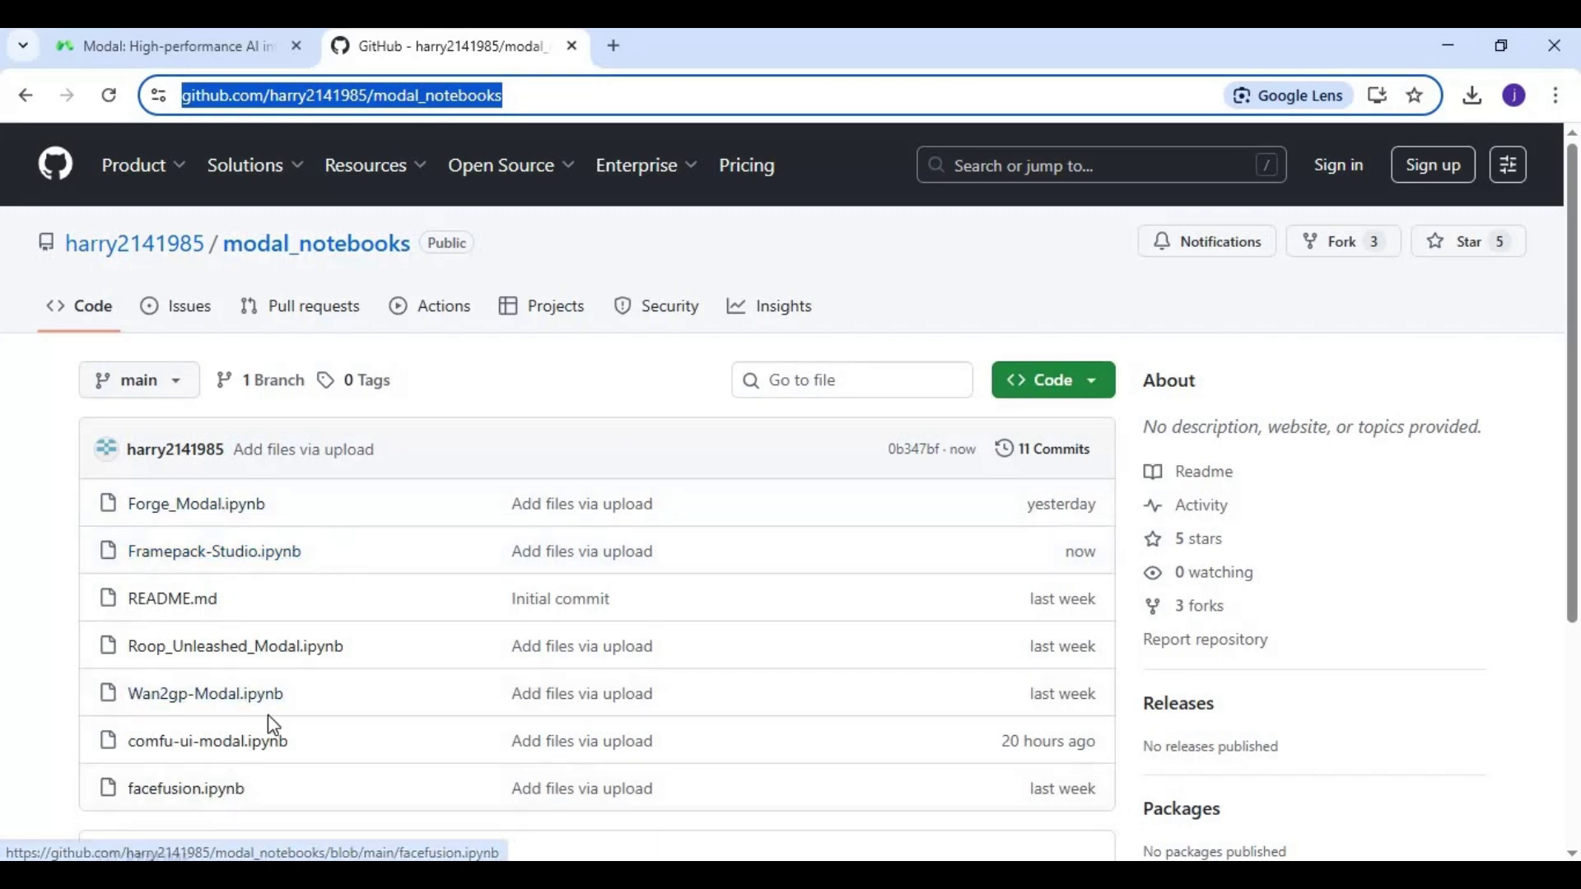
pyautogui.click(218, 569)
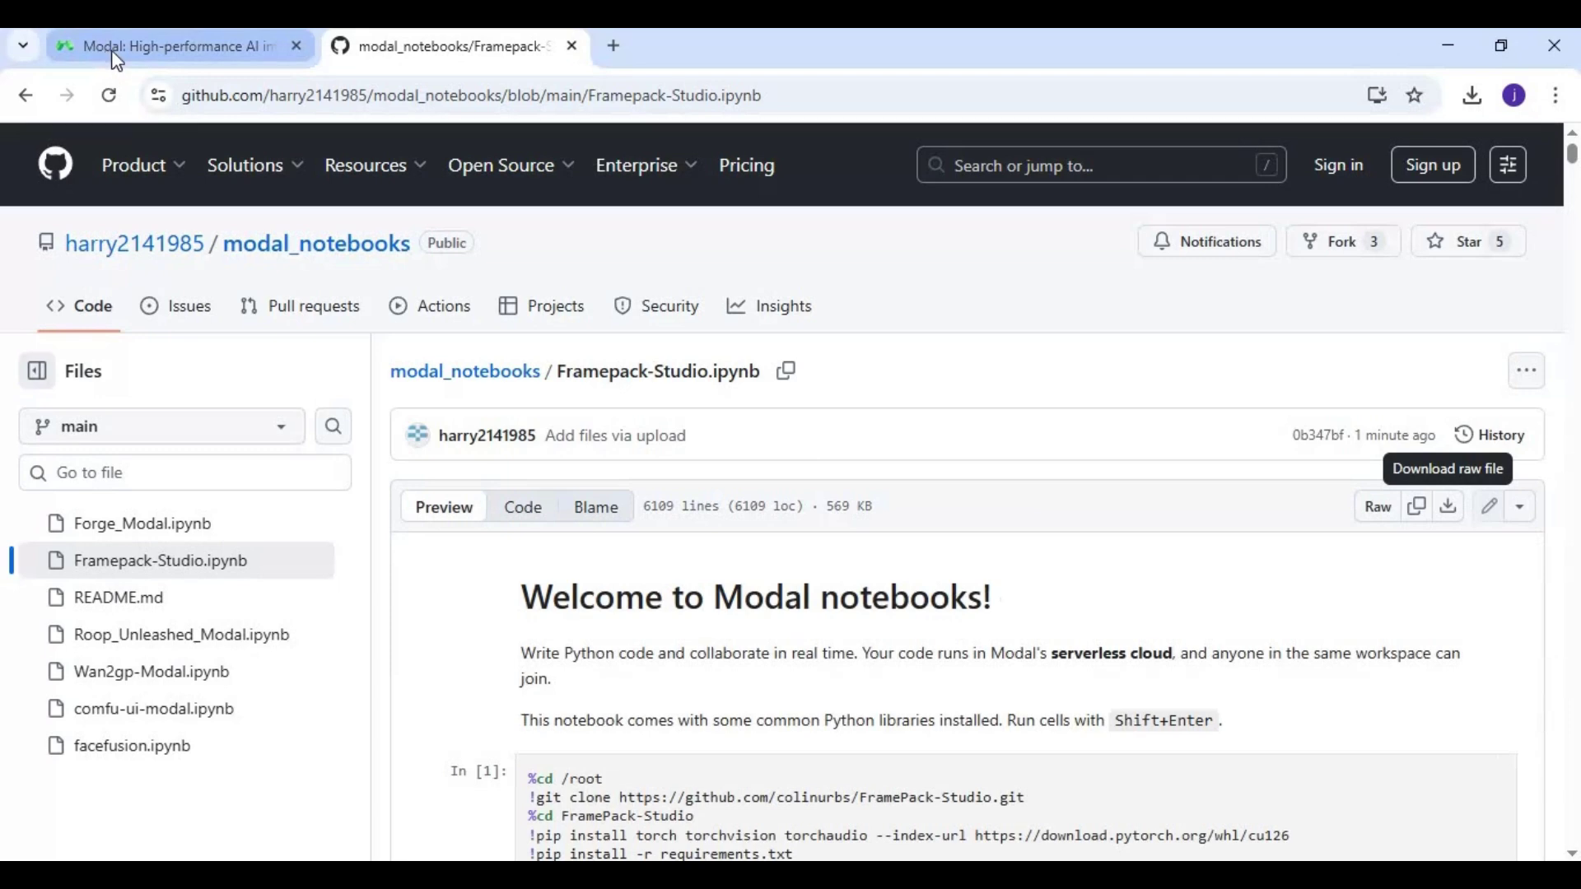
# - Switch to the modal.com site and go through its dashboard to the Notebooks page
pyautogui.click(115, 56)
pyautogui.click(203, 102)
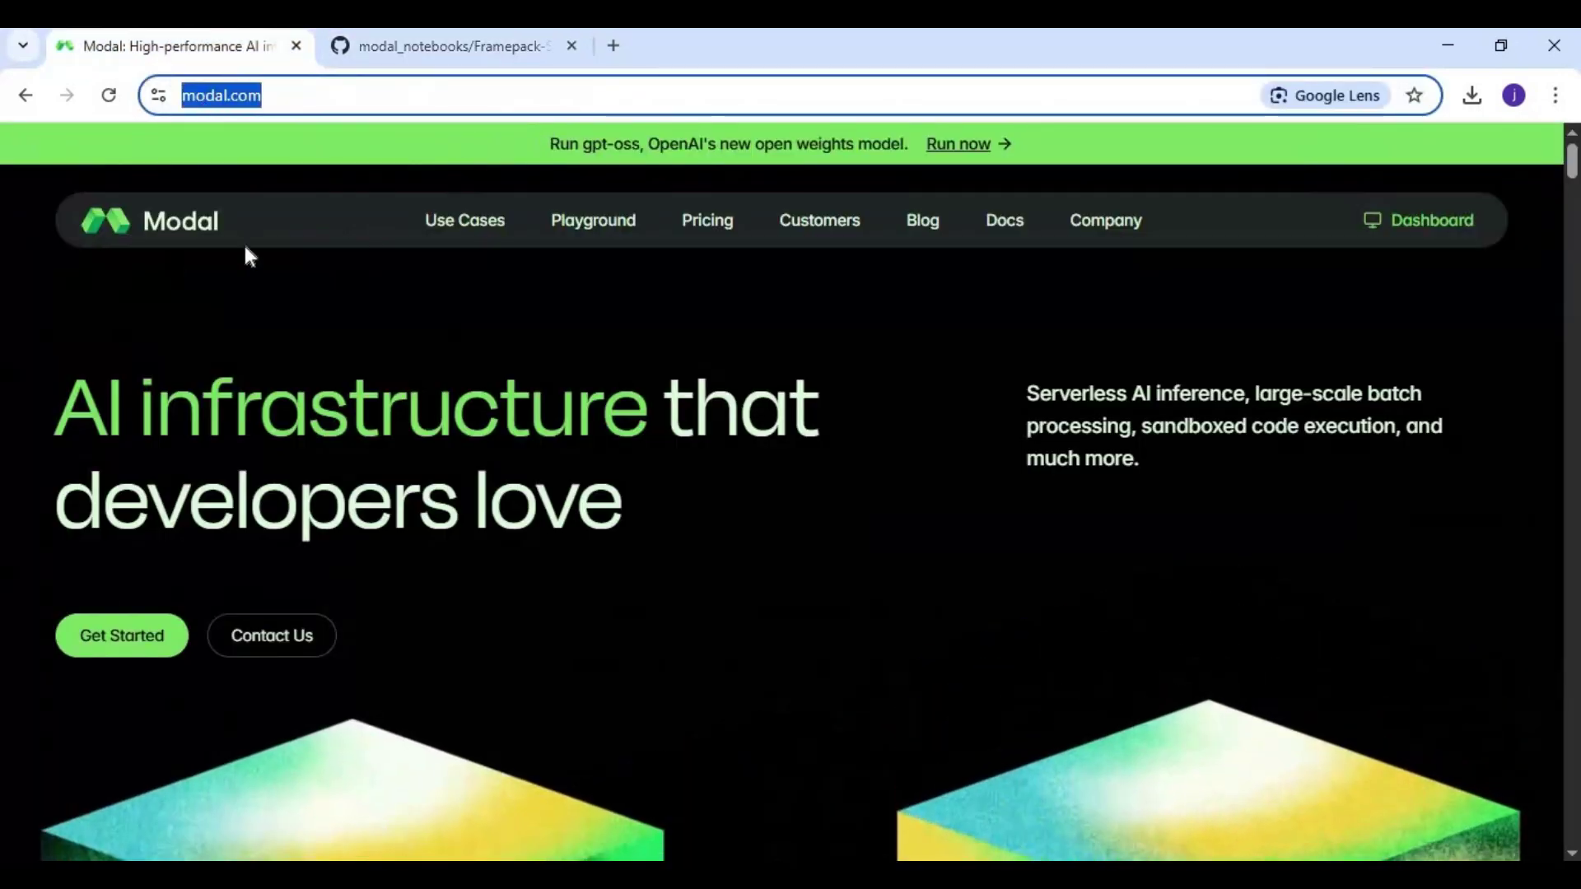
pyautogui.click(1437, 230)
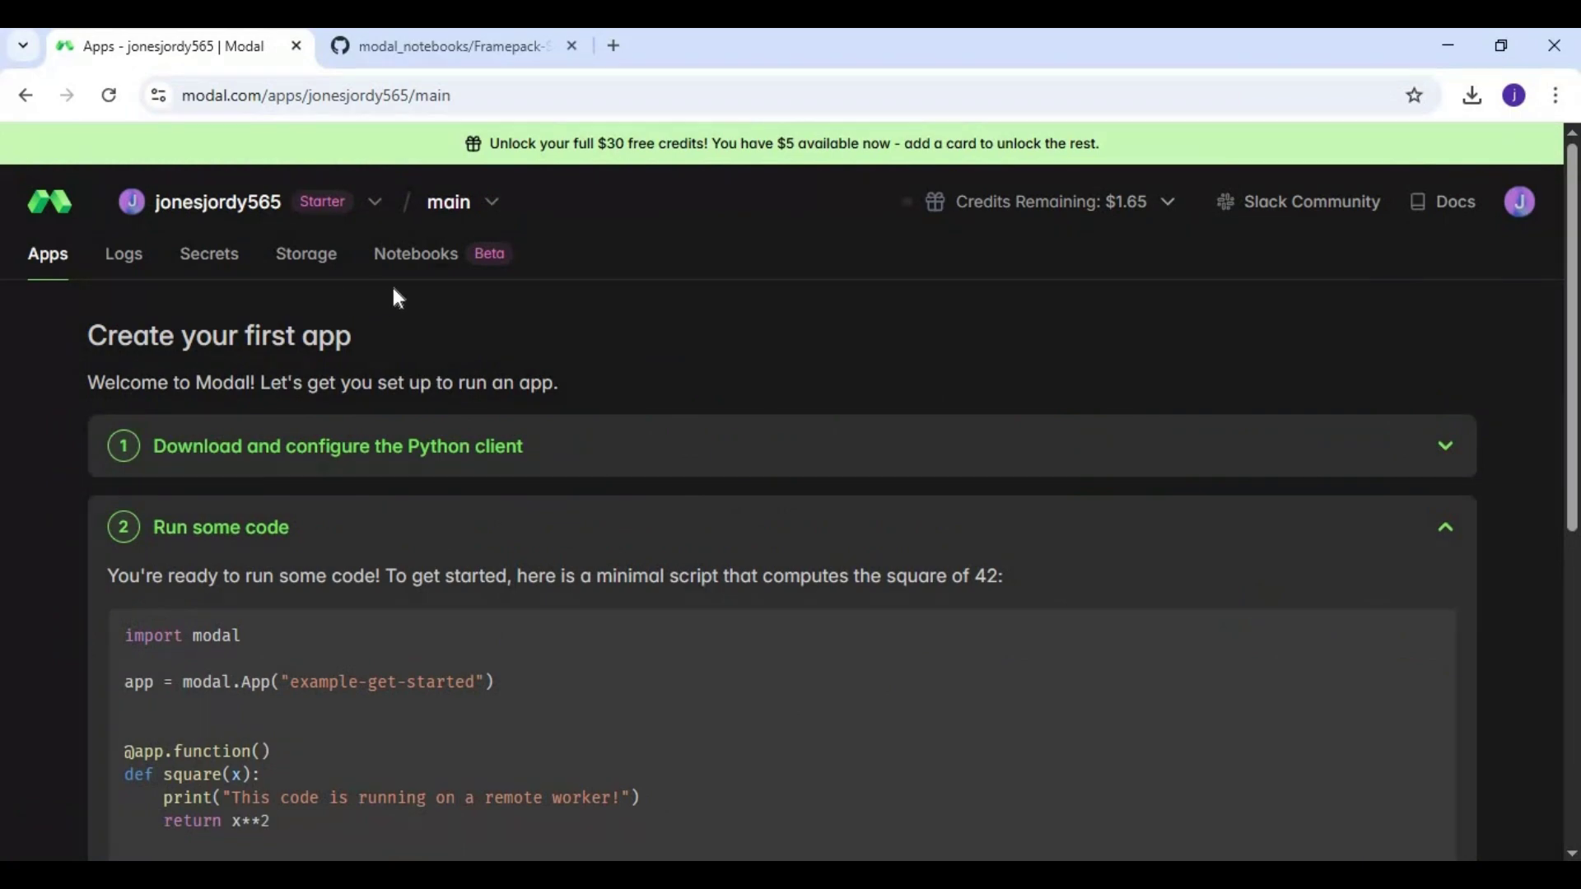
pyautogui.click(428, 260)
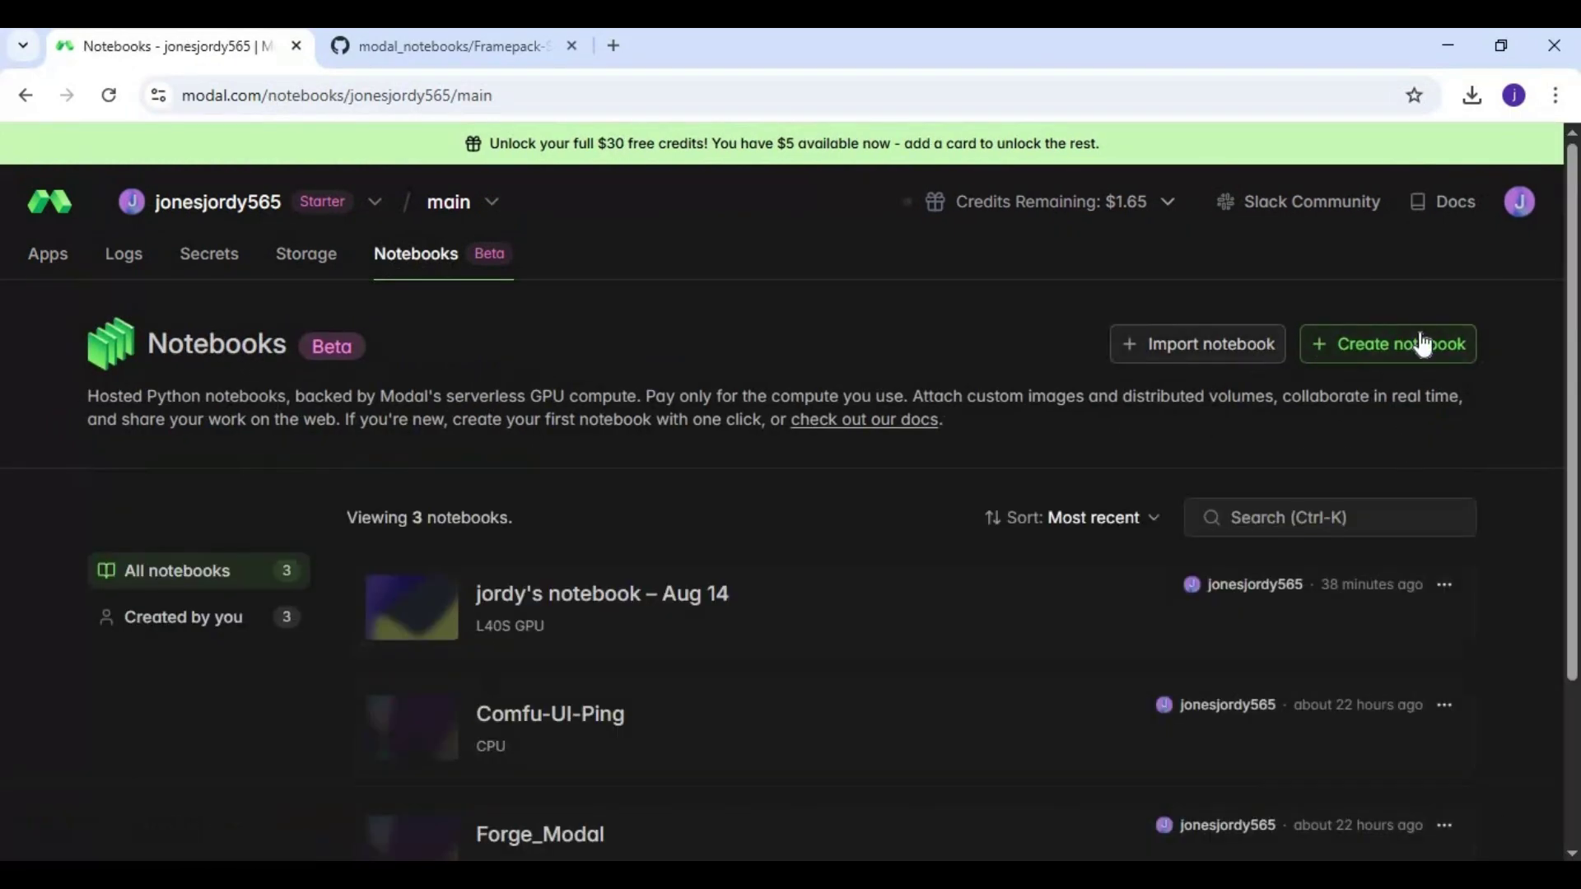
# - Import Framepack-Studio.ipynb from the Downloads folder into Modal and open the notebook to review its cells
pyautogui.click(1198, 350)
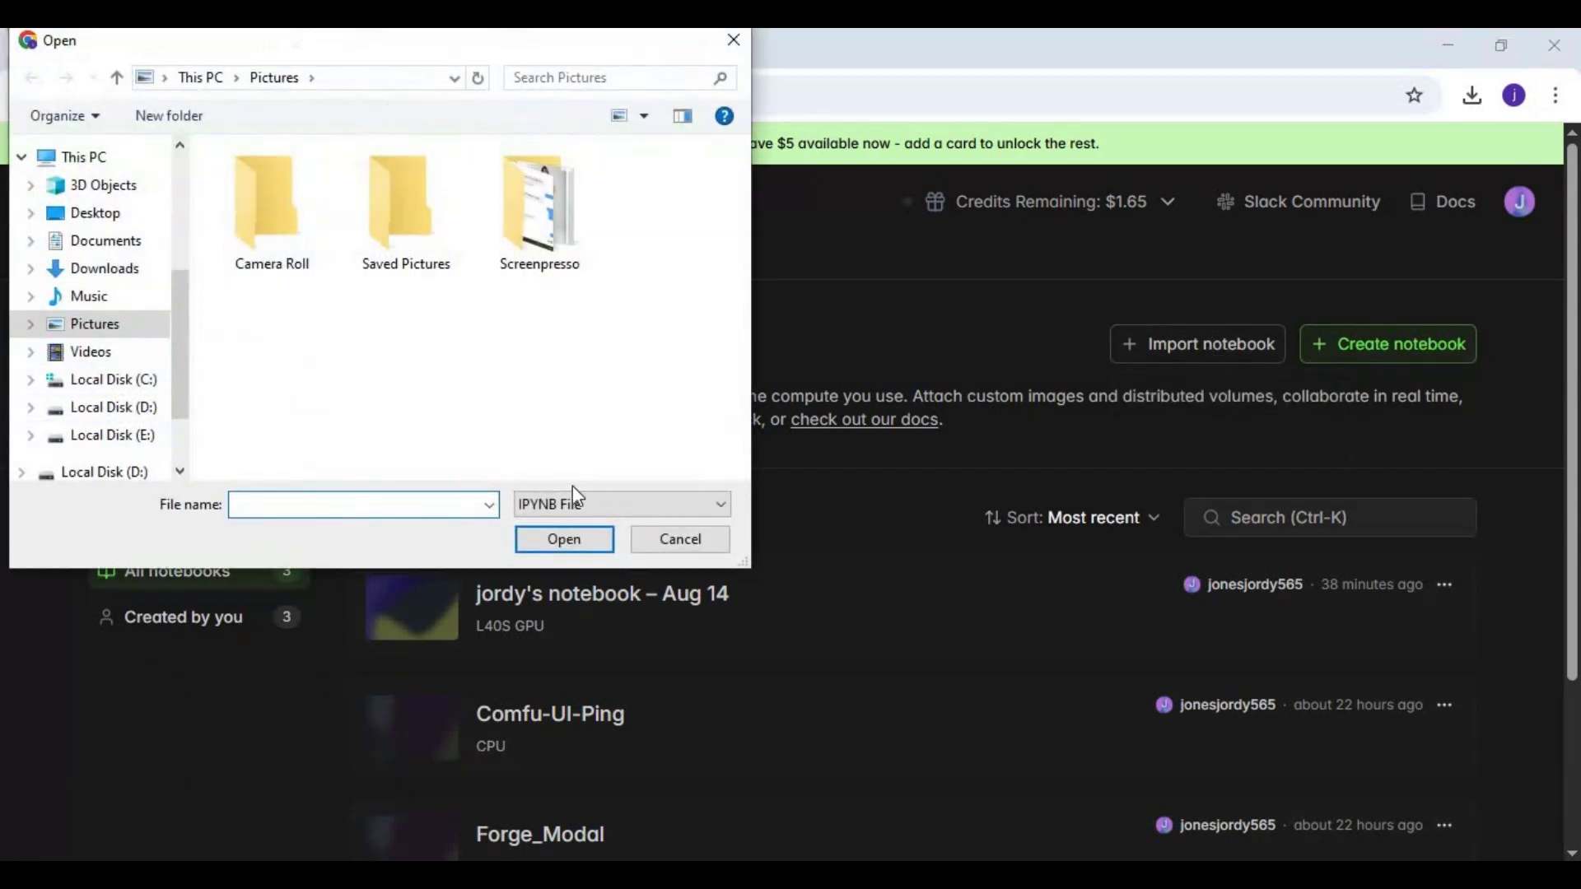
pyautogui.click(110, 277)
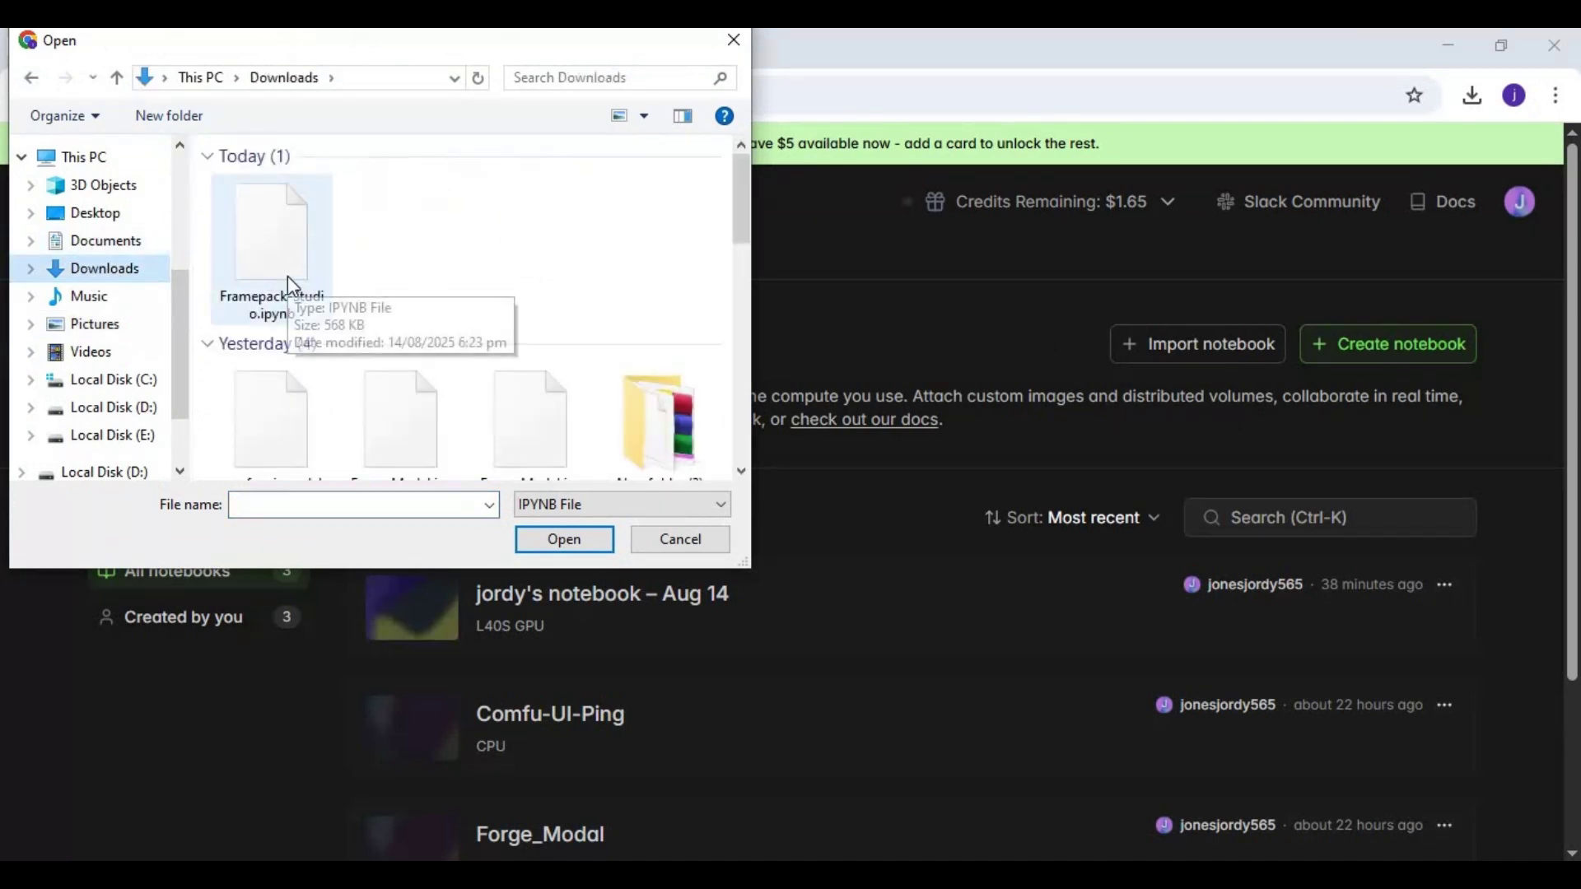
pyautogui.doubleClick(288, 276)
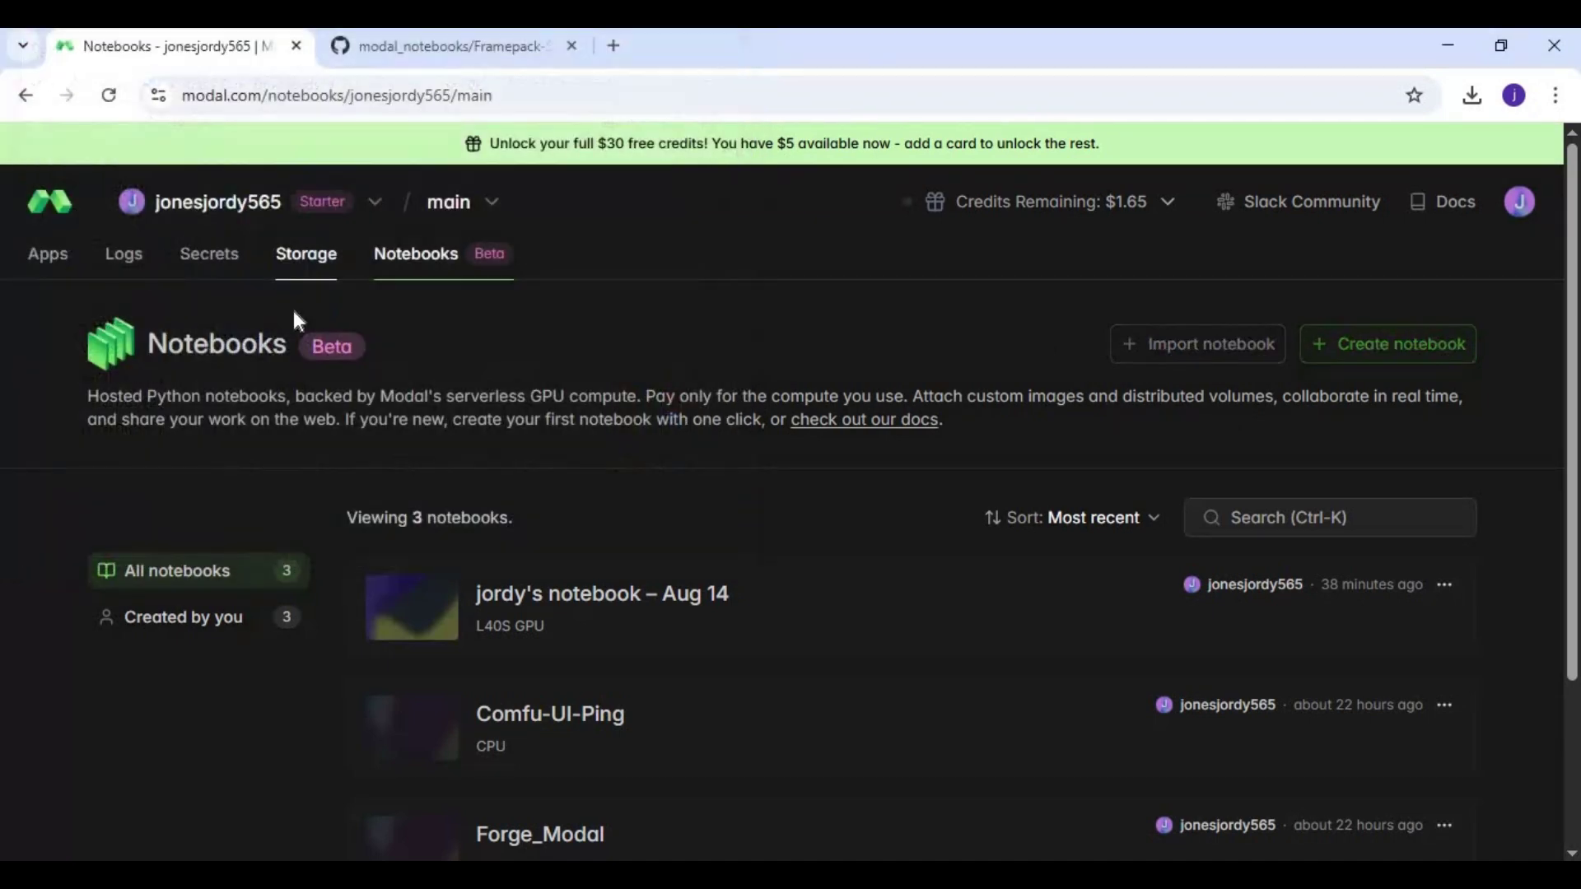
pyautogui.click(631, 566)
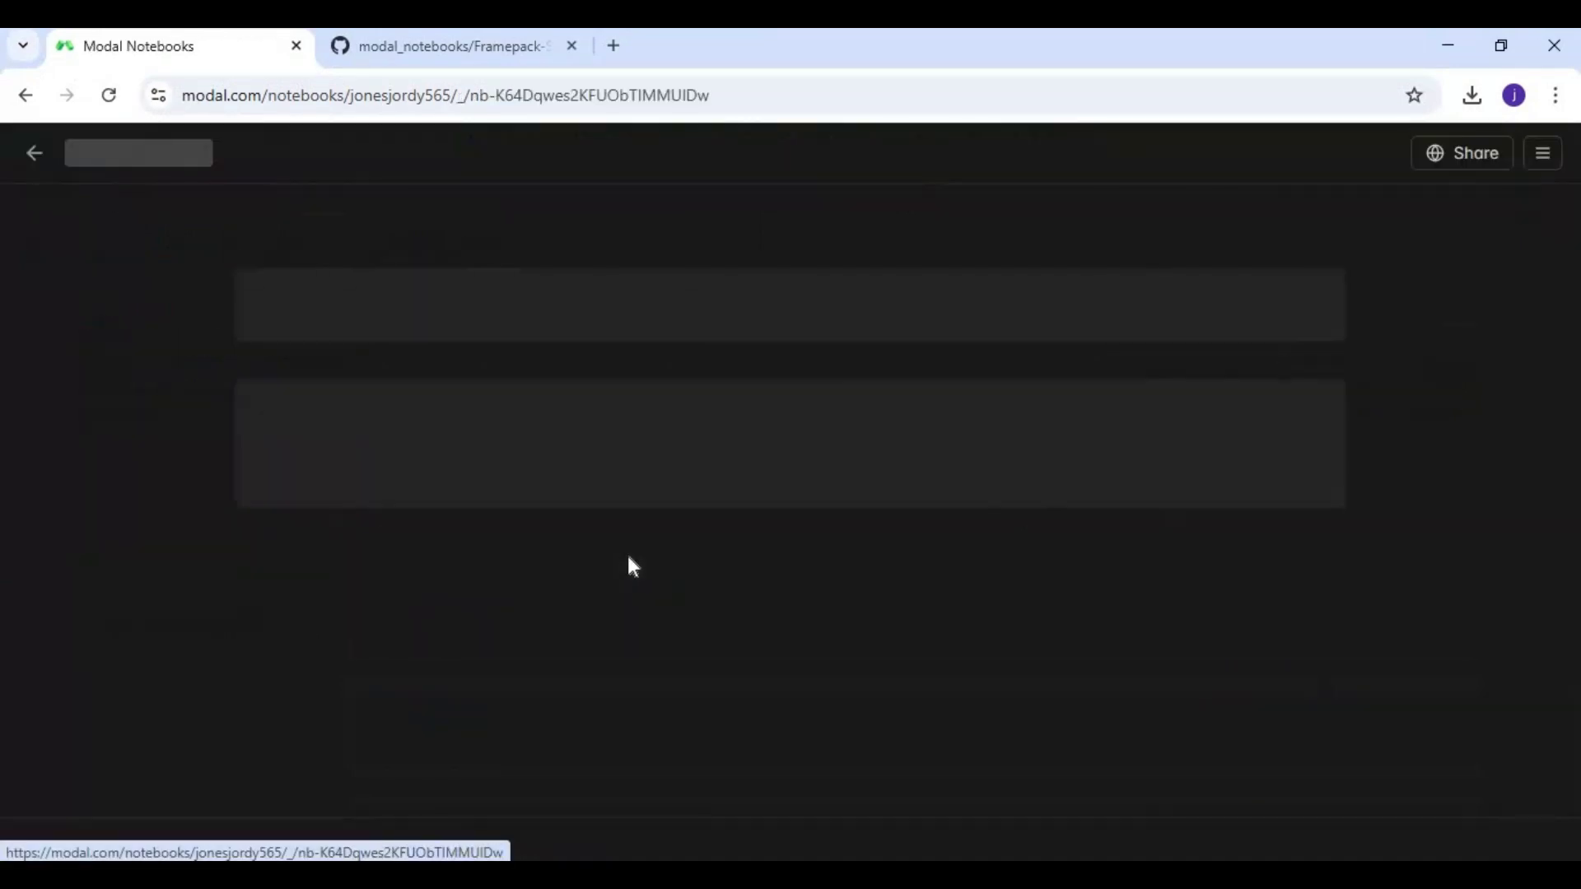
pyautogui.scroll(-4, 876, 492)
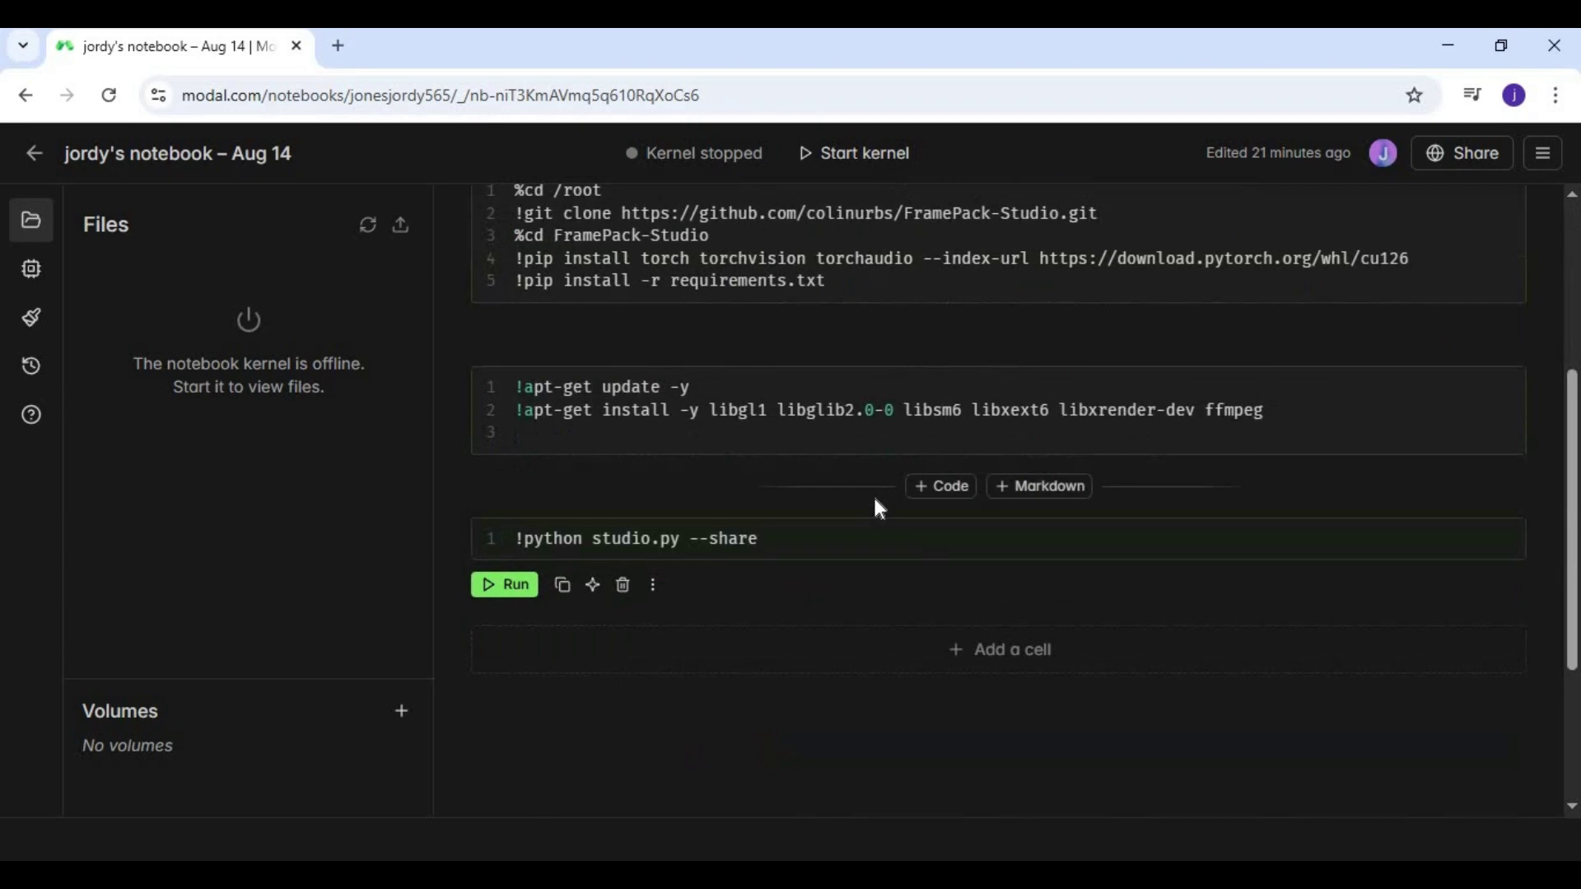
pyautogui.scroll(4, 873, 498)
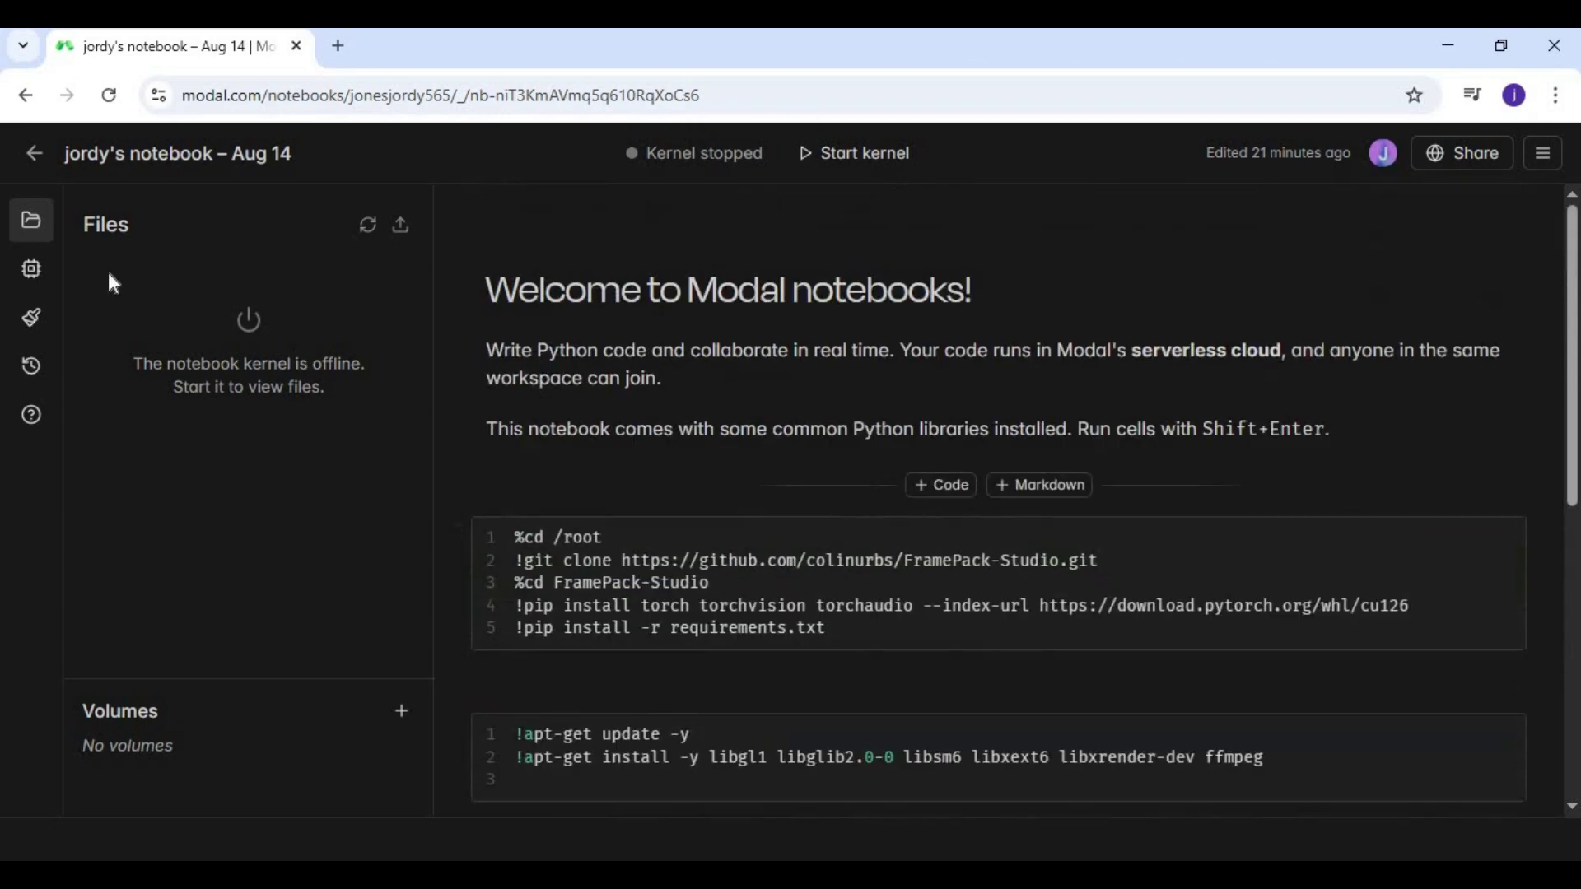
# - Configure the notebook's compute profile with 2 CPU cores, 32 GiB RAM and one Nvidia L40S GPU, and save the changes
pyautogui.click(39, 271)
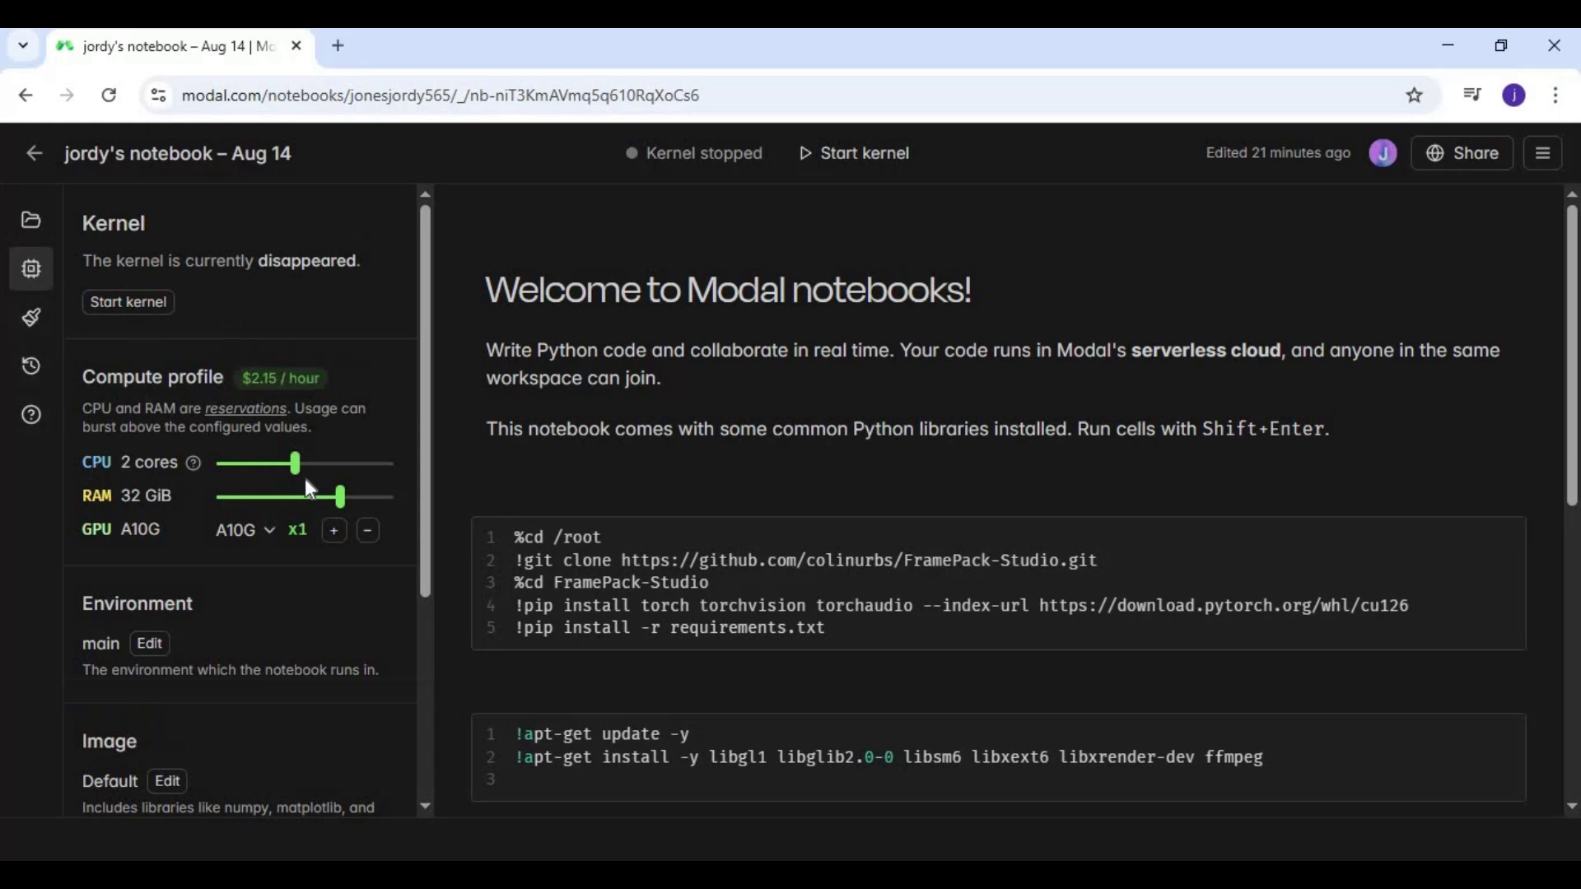
pyautogui.moveTo(294, 466); pyautogui.dragTo(317, 466)
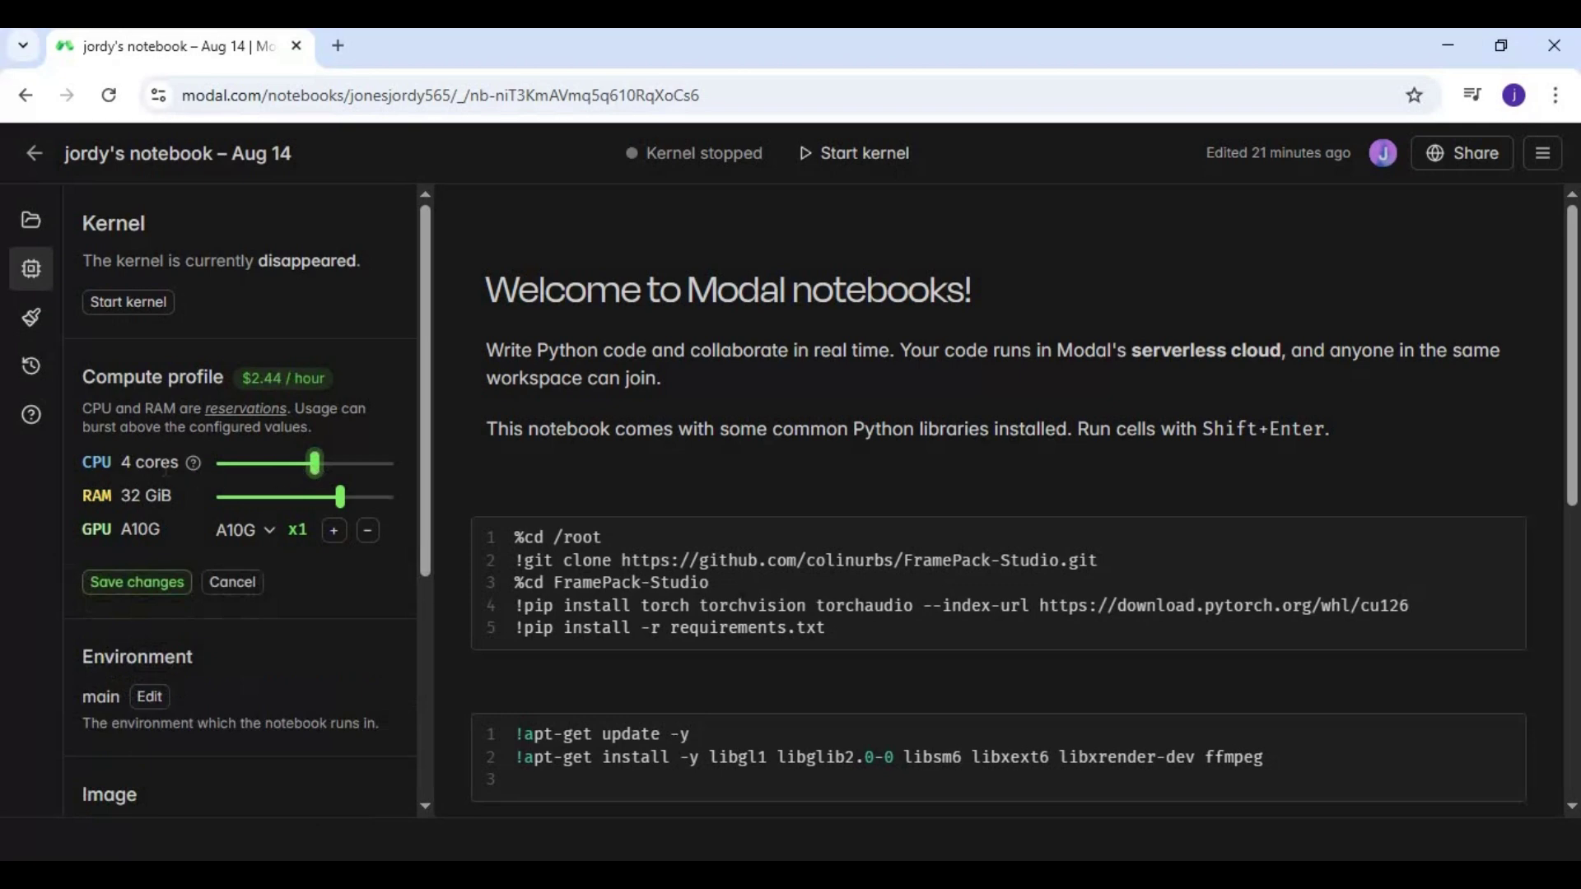
pyautogui.moveTo(312, 467); pyautogui.dragTo(296, 464)
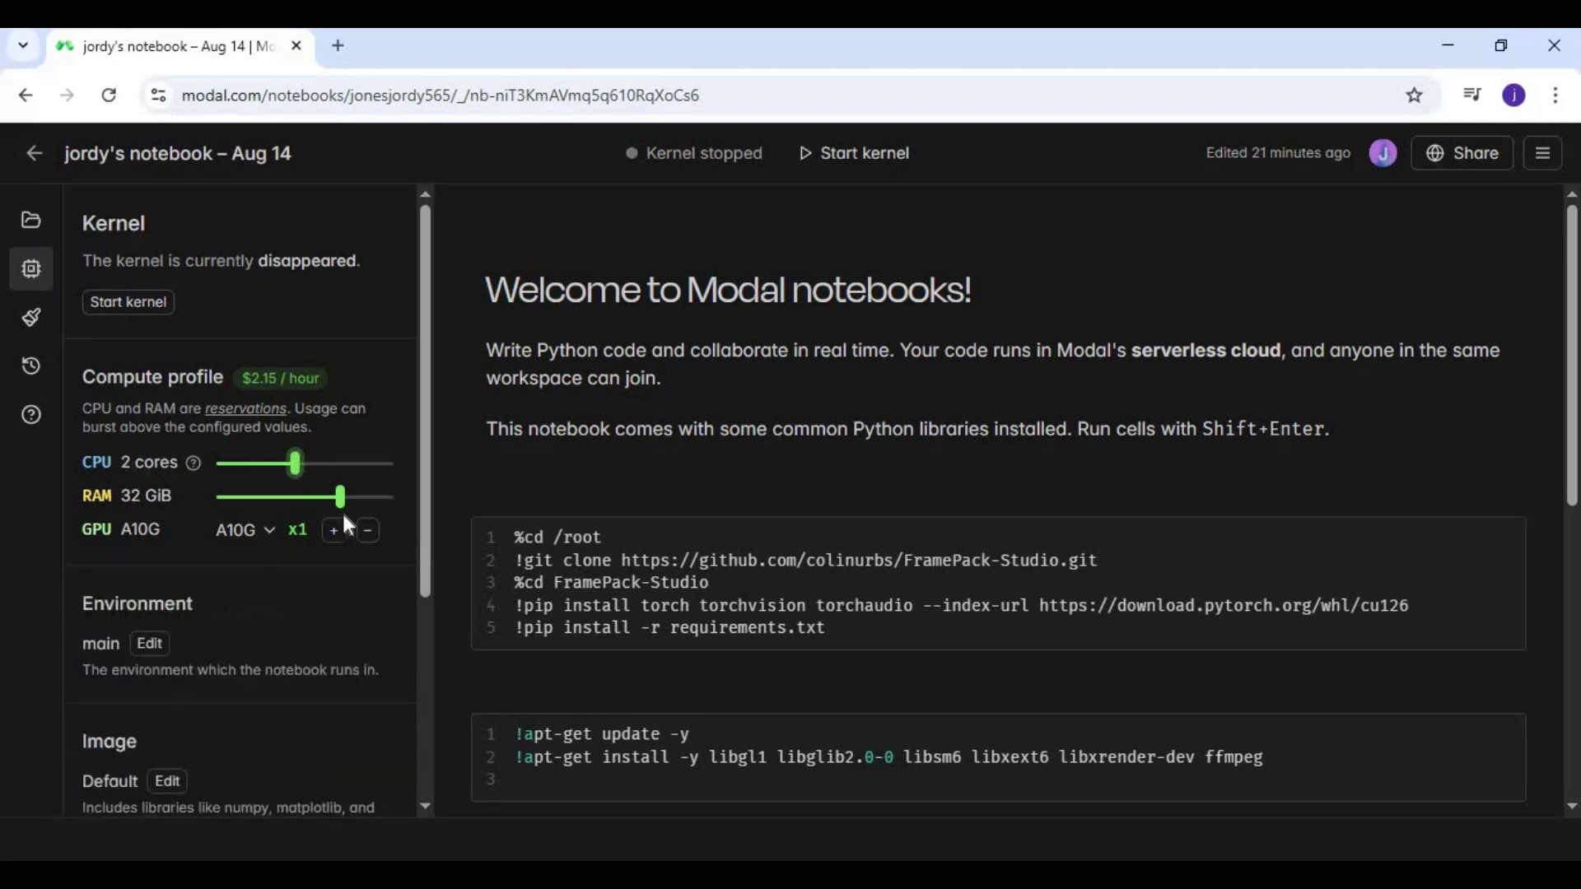
pyautogui.moveTo(349, 496); pyautogui.dragTo(341, 499)
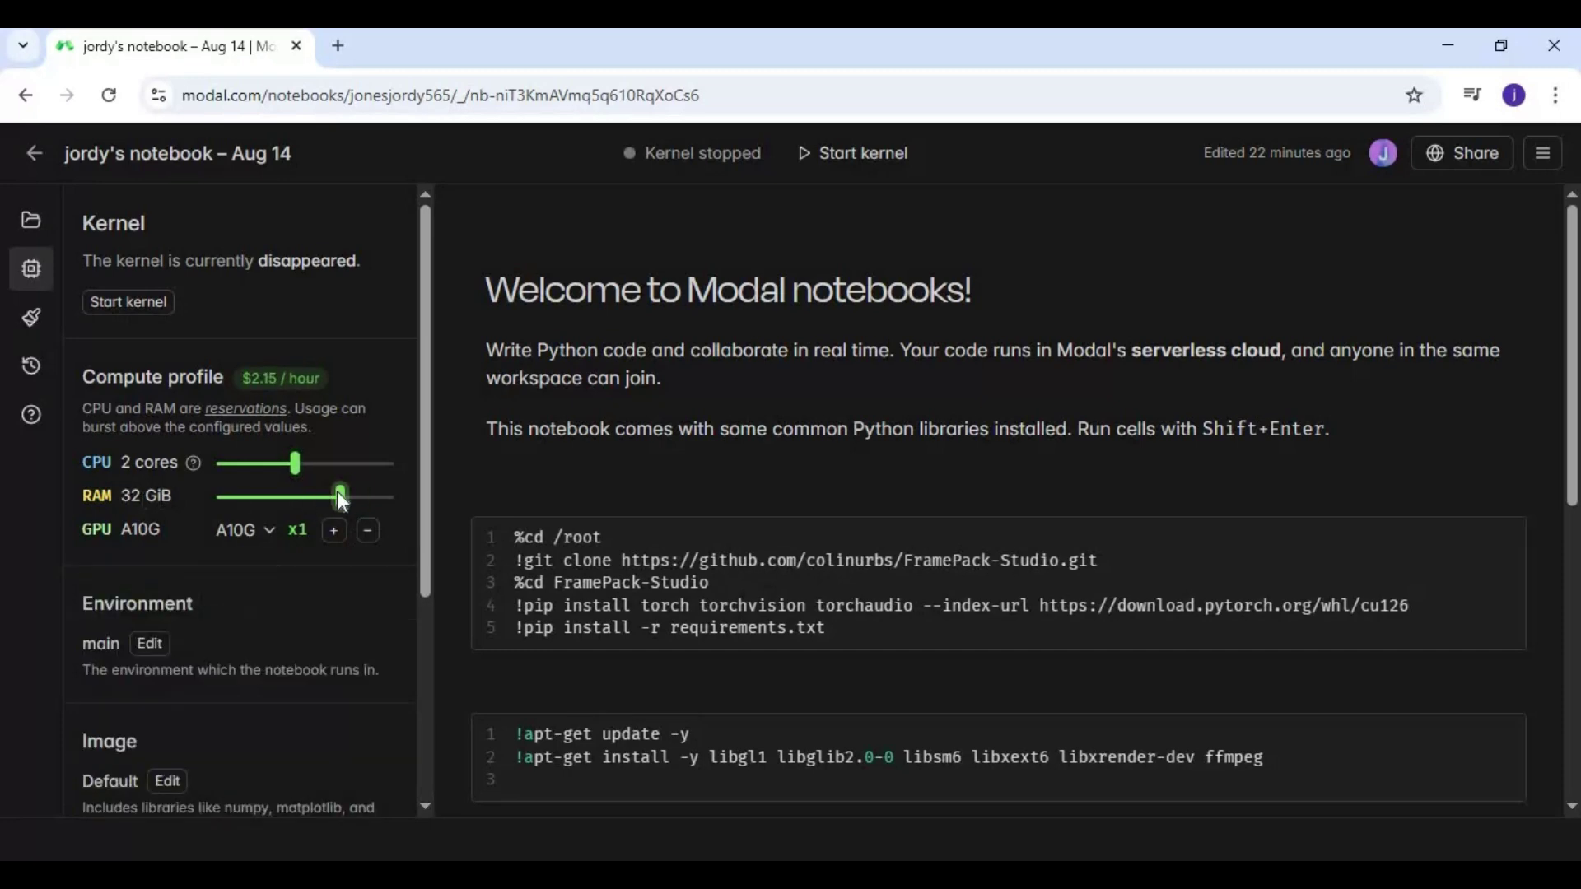
pyautogui.click(269, 534)
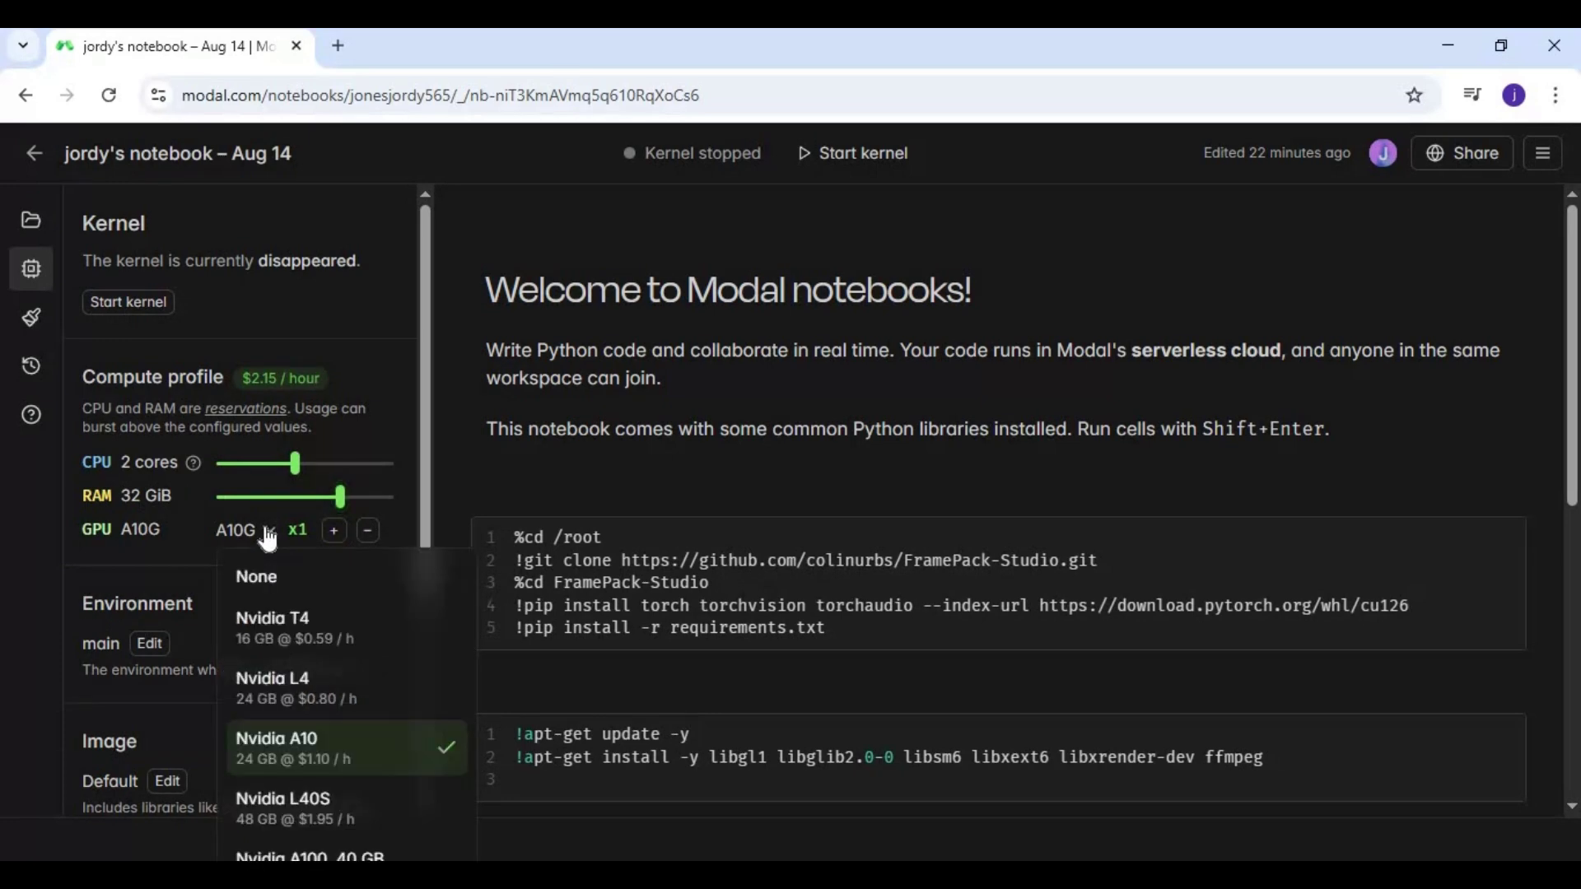
pyautogui.click(303, 812)
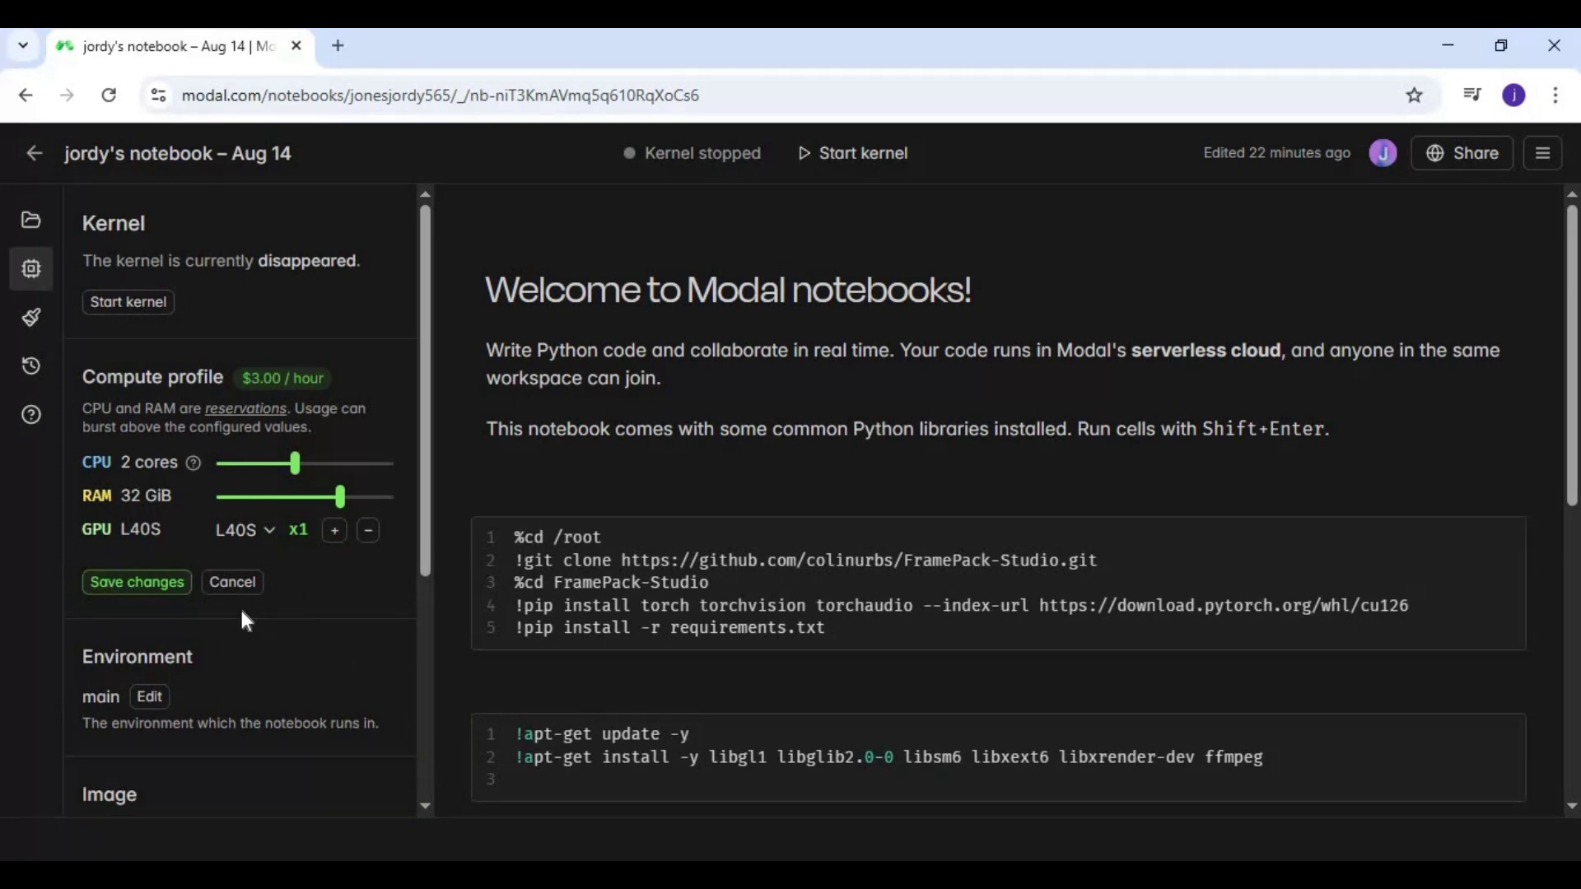
pyautogui.click(132, 583)
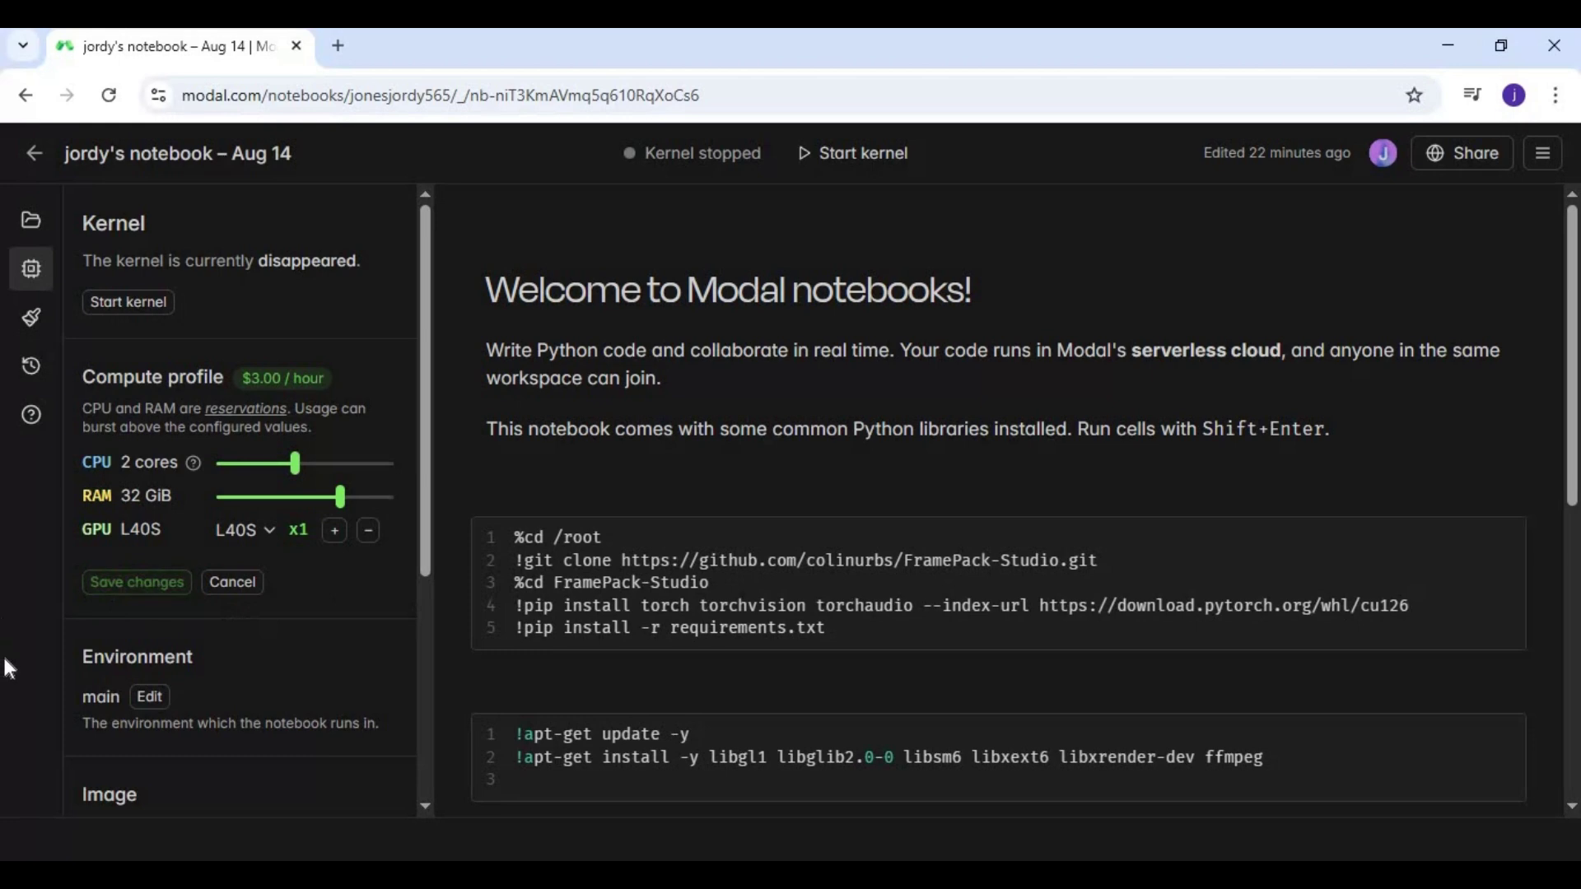
# - Set the notebook kernel's idle timeout to 1 hour
pyautogui.scroll(-3, 206, 659)
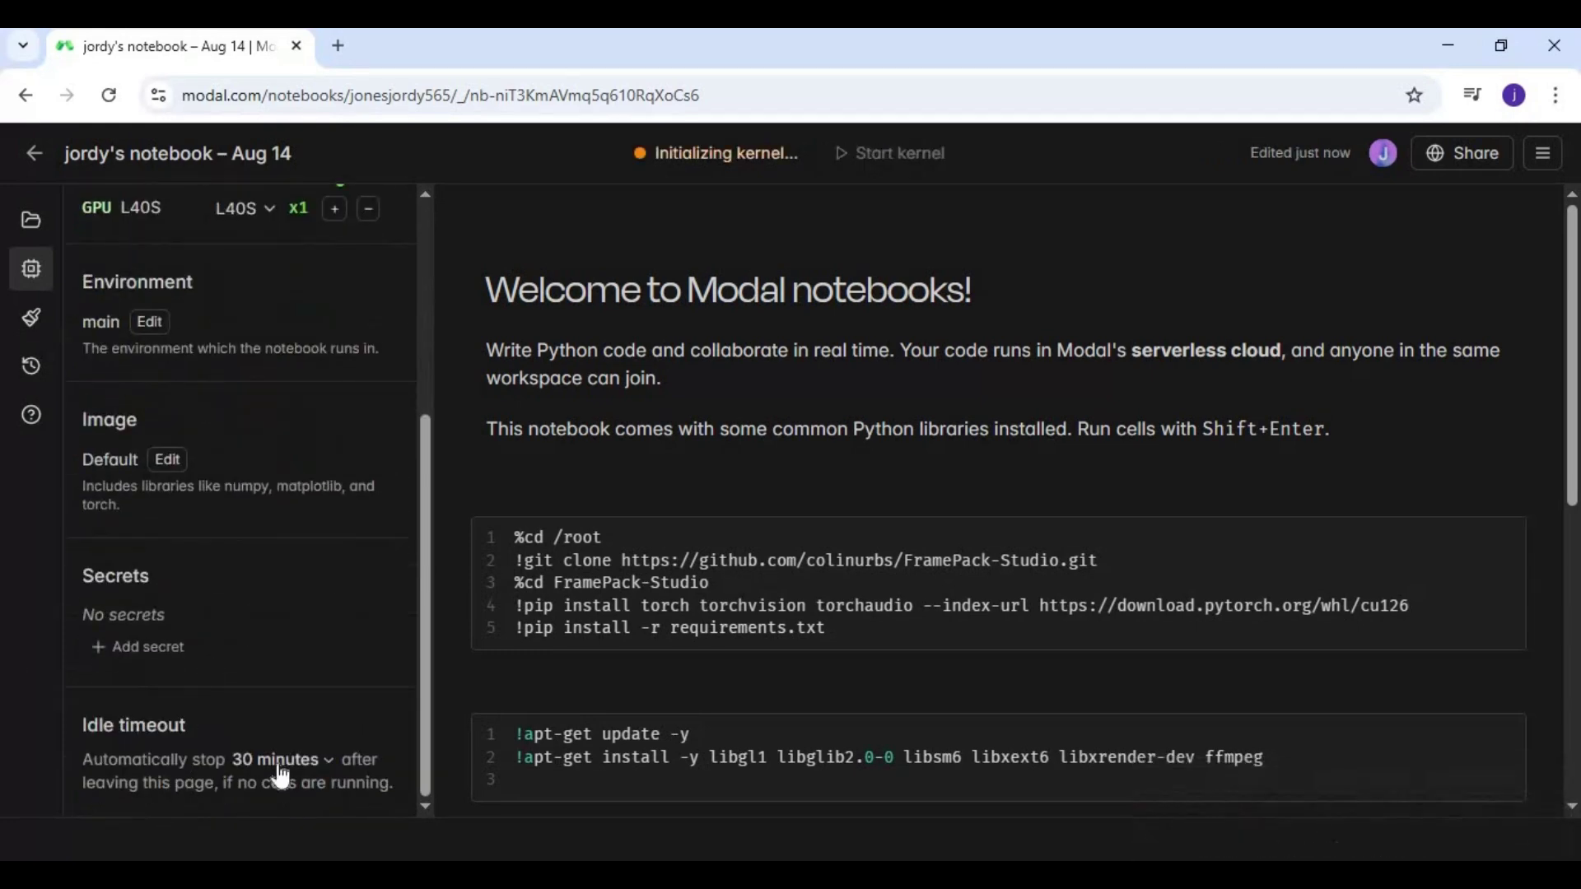
pyautogui.click(306, 761)
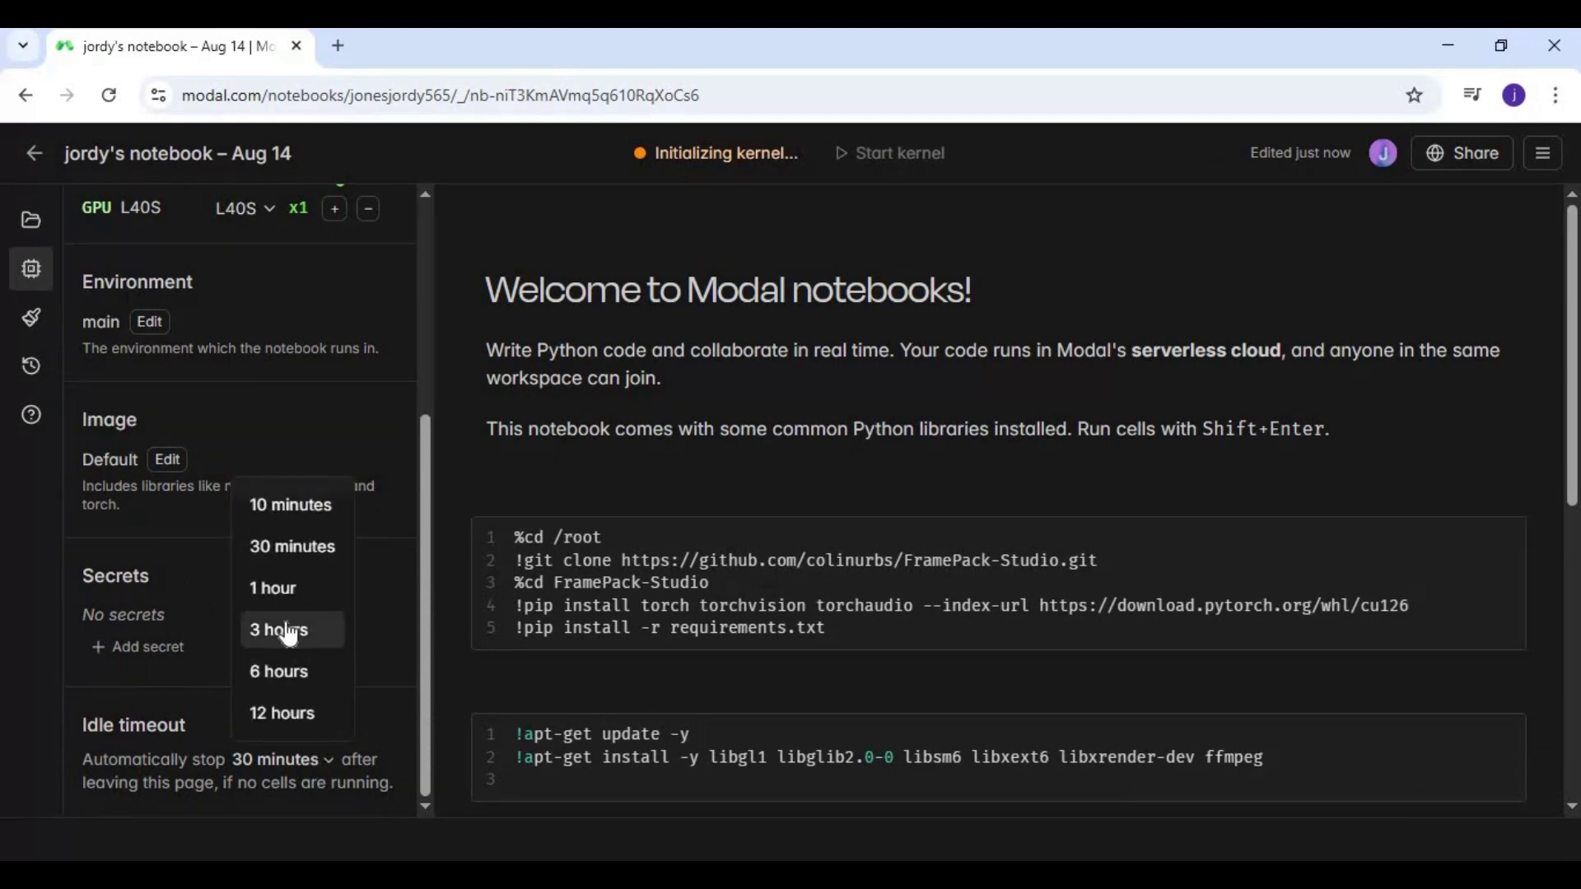
pyautogui.click(276, 590)
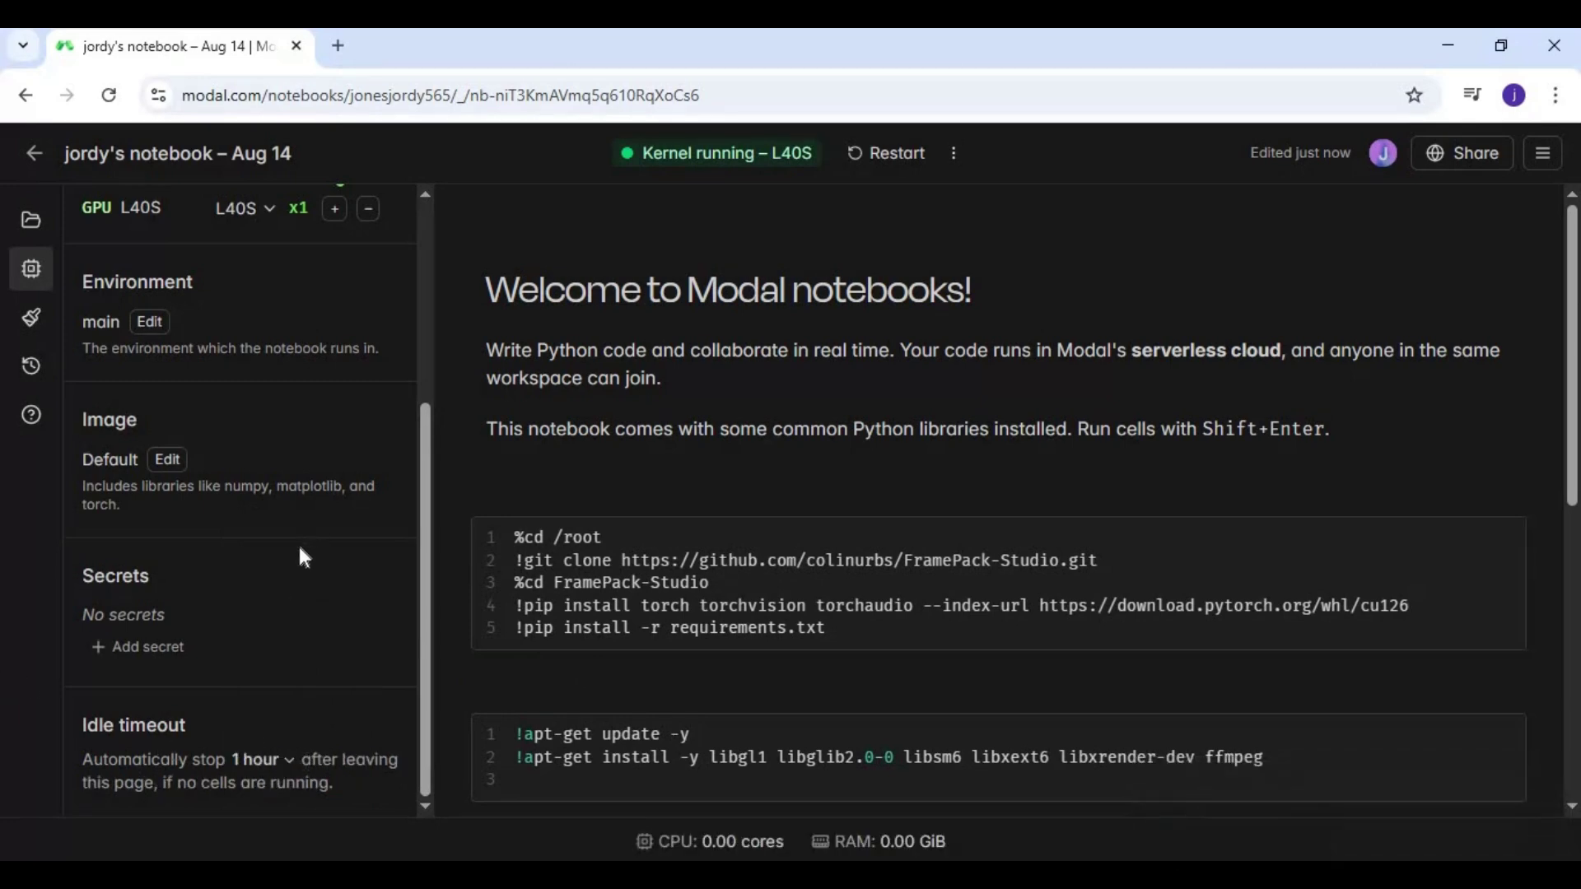
# - Run the first code cell to clone the FramePack-Studio repository and install PyTorch and the requirements
pyautogui.scroll(4, 301, 554)
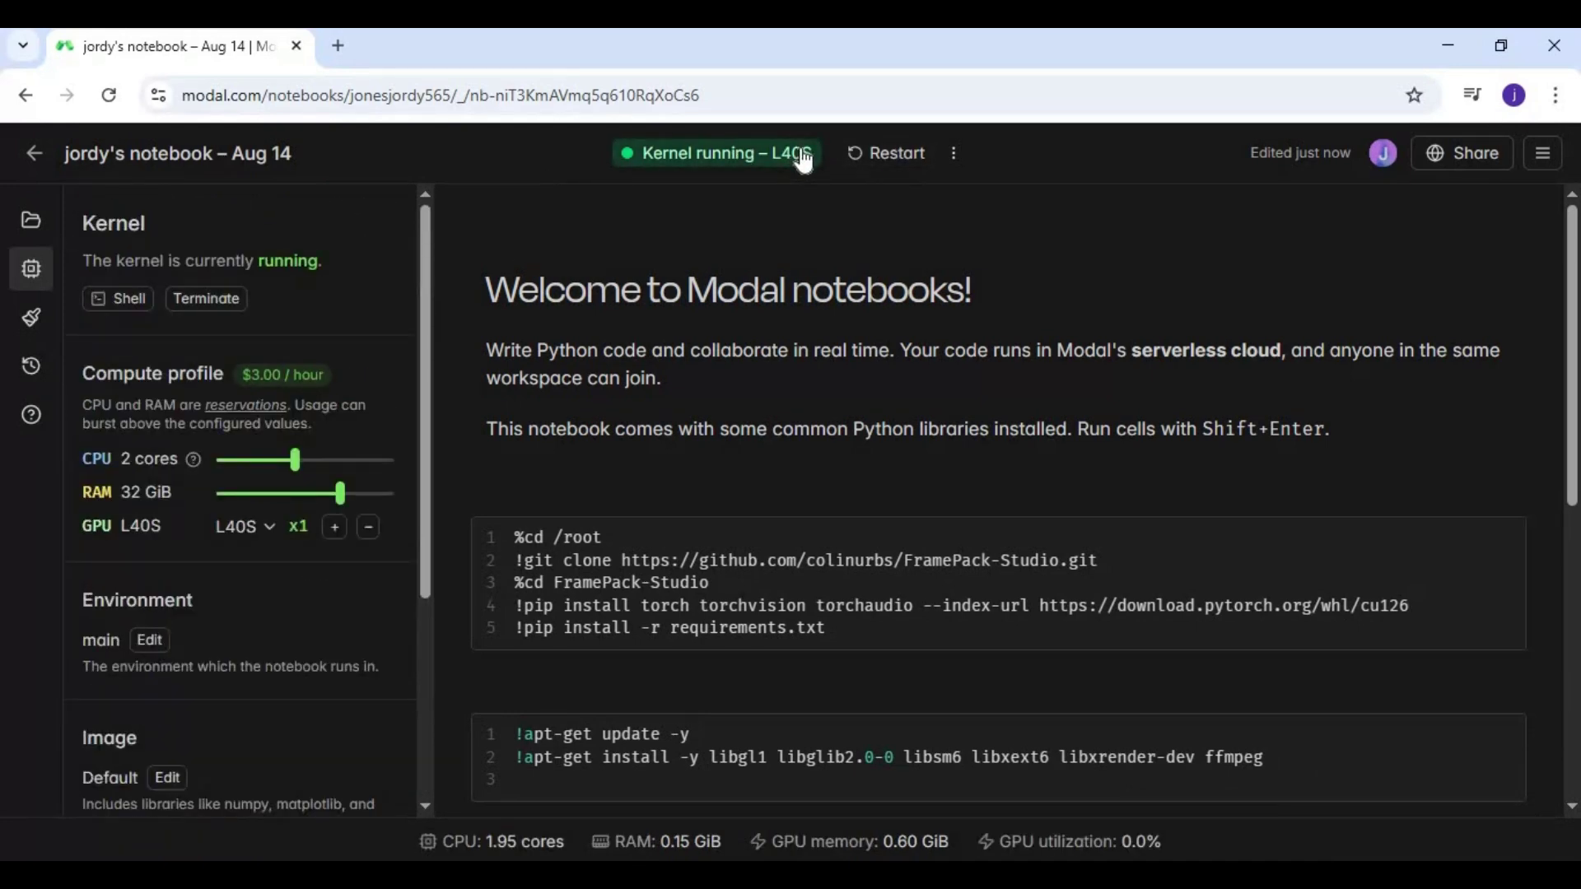
pyautogui.scroll(-2, 508, 588)
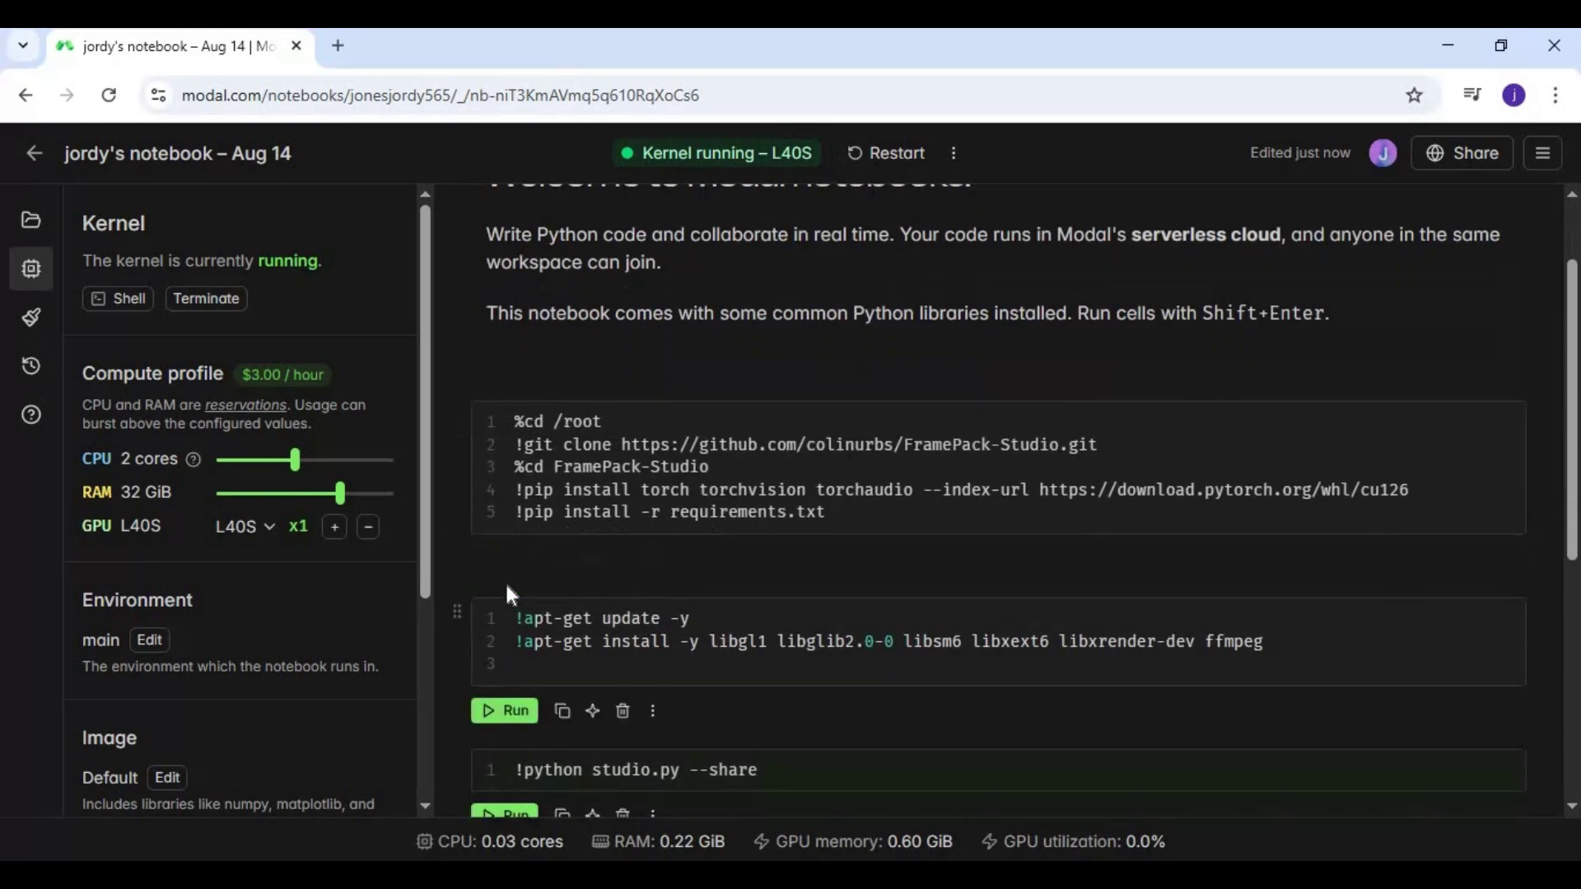
pyautogui.click(512, 559)
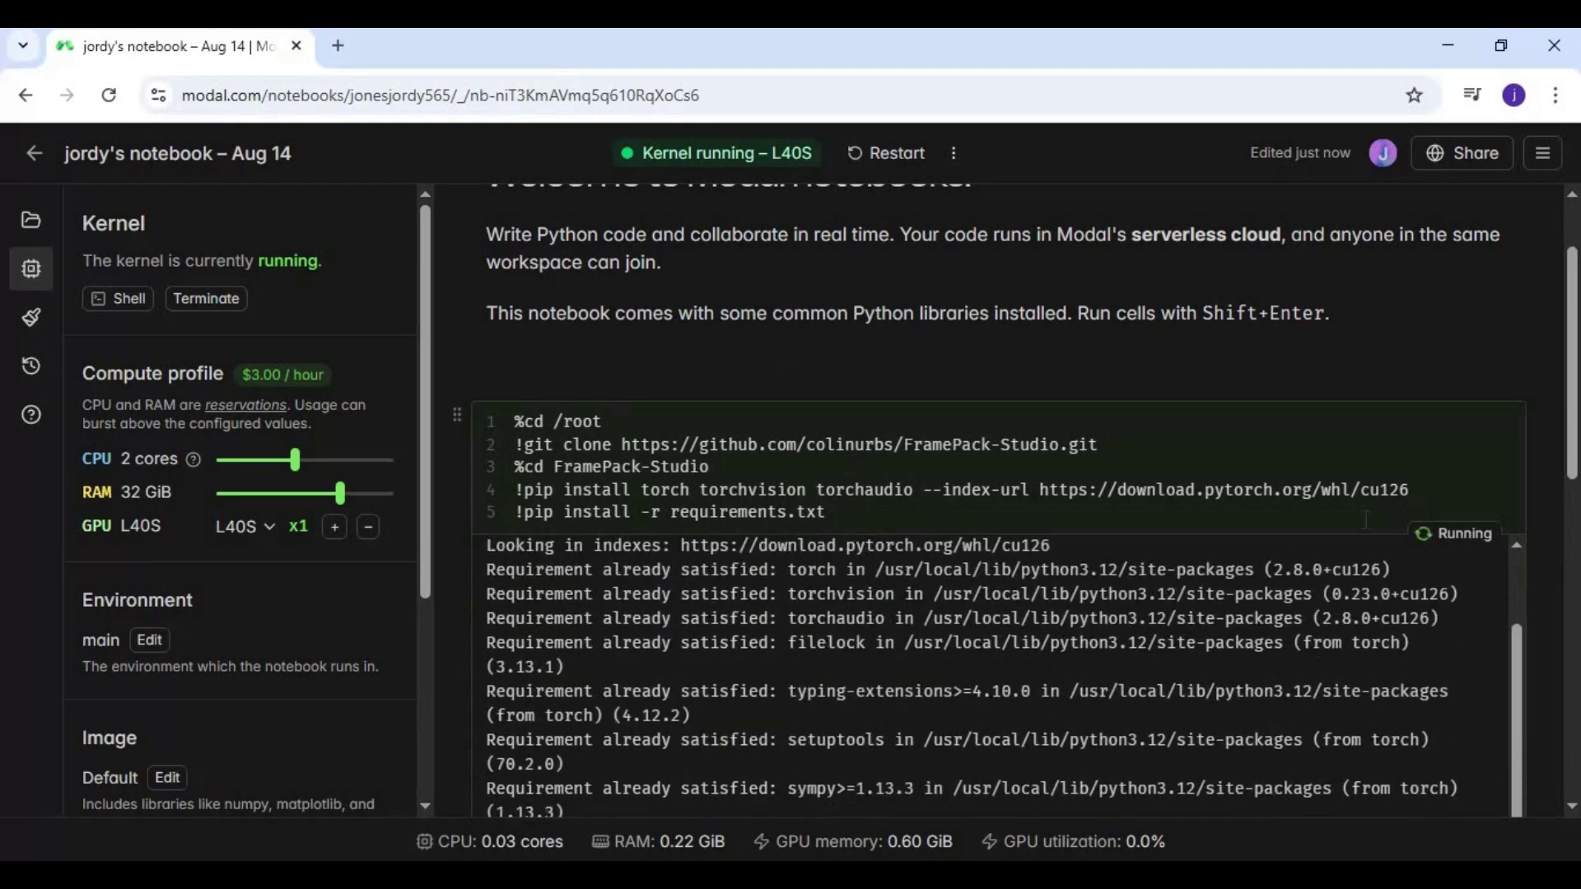
# - Run the second code cell to update apt and install libgl1, libglib2.0-0, libsm6, libxext6, libxrender-dev and ffmpeg
pyautogui.scroll(-5, 1575, 622)
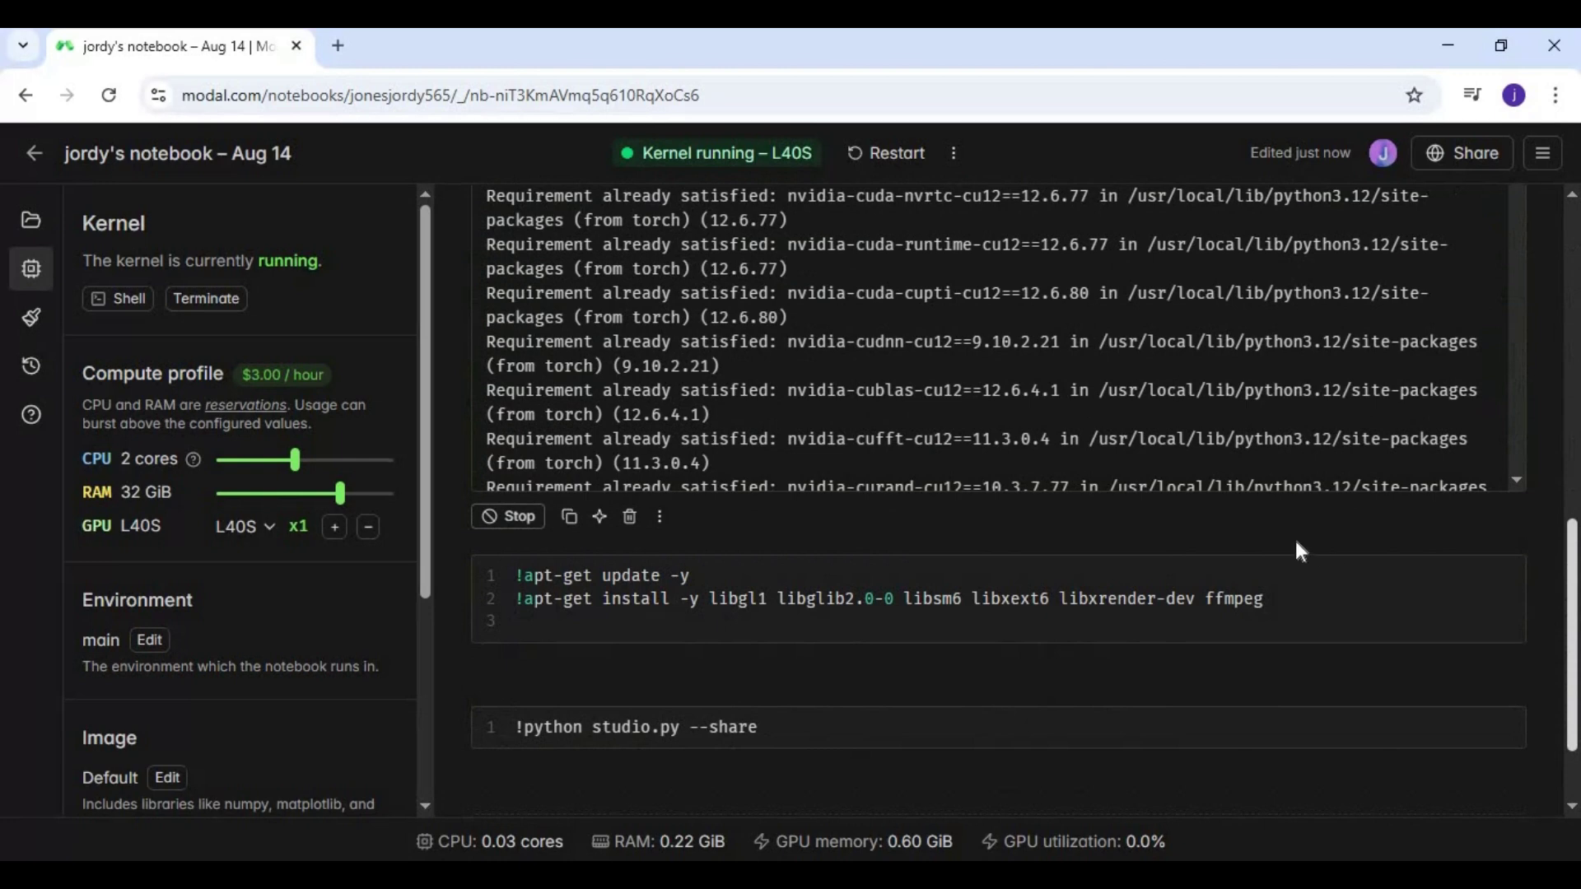
pyautogui.moveTo(1289, 545)
pyautogui.moveTo(1361, 568)
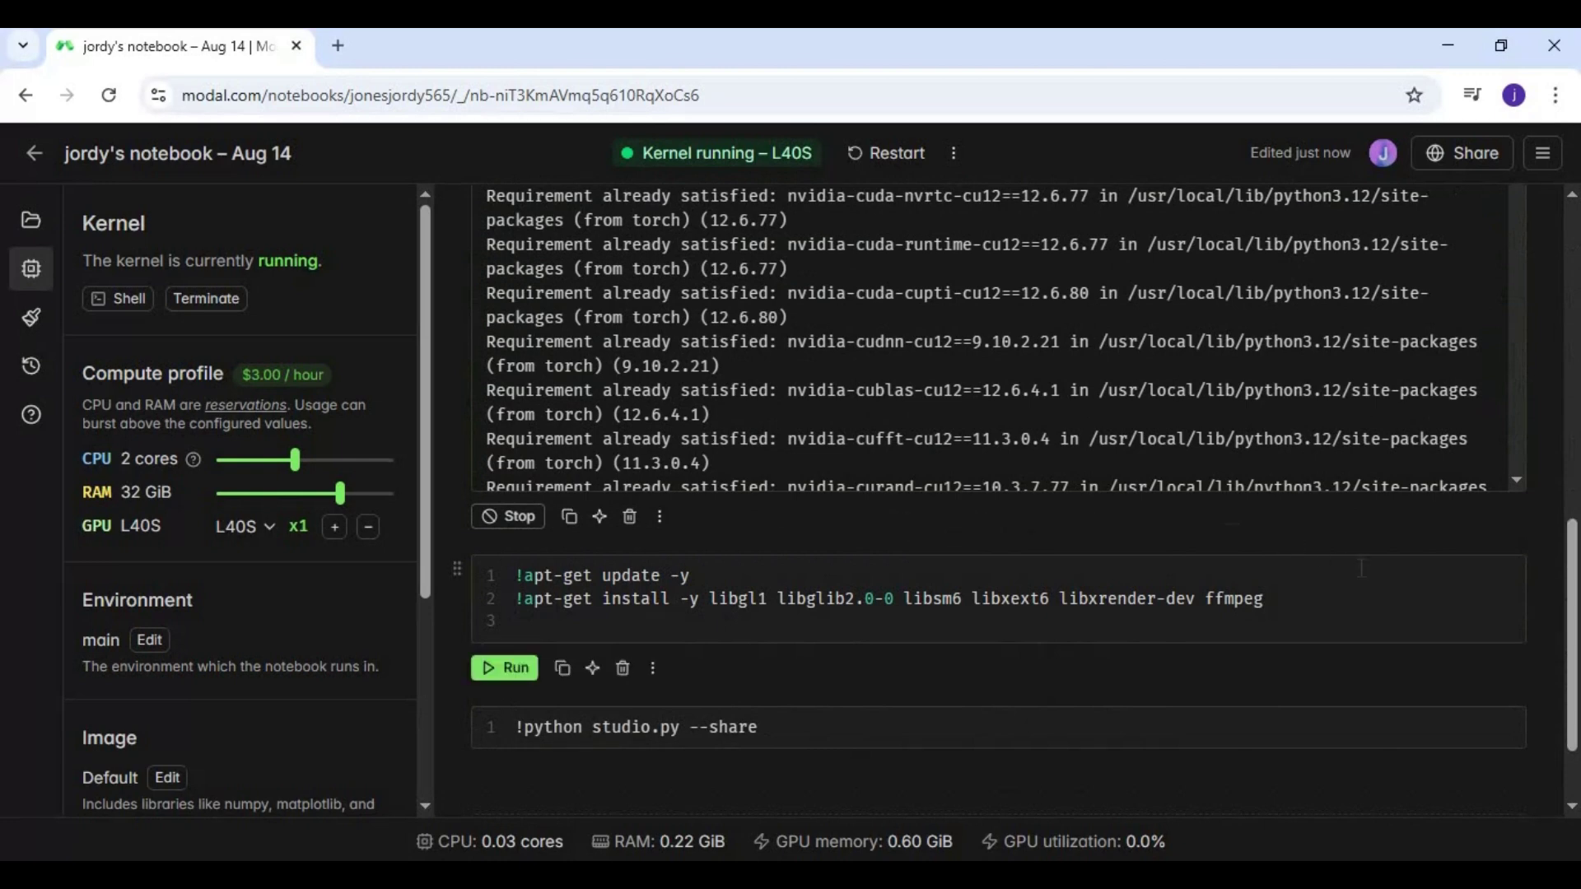
pyautogui.scroll(1, 1569, 574)
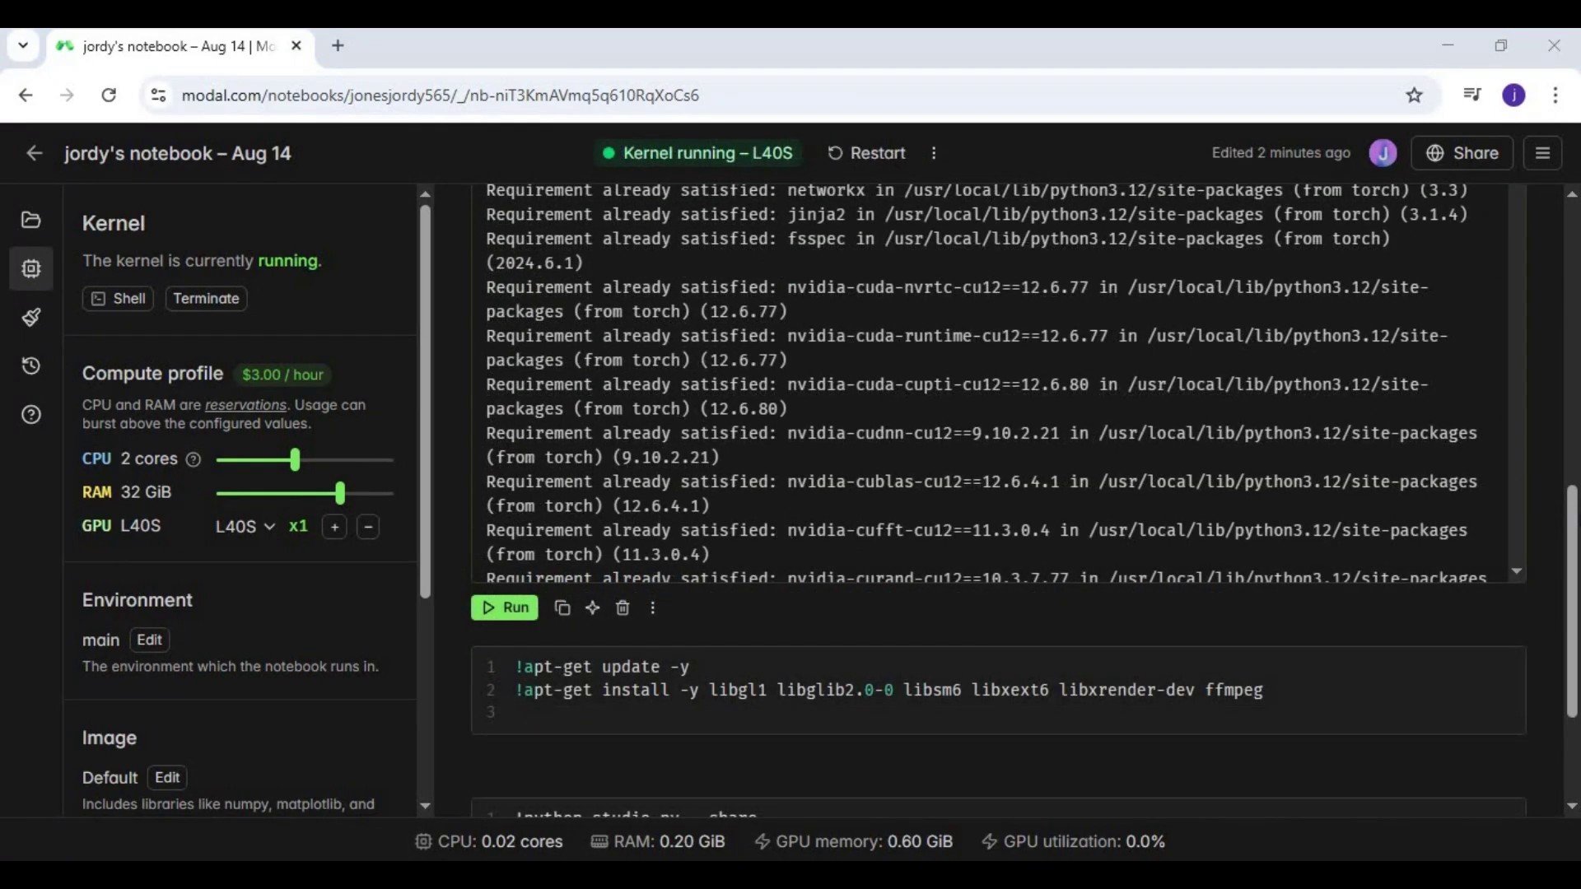
pyautogui.scroll(-2, 1569, 574)
pyautogui.click(504, 618)
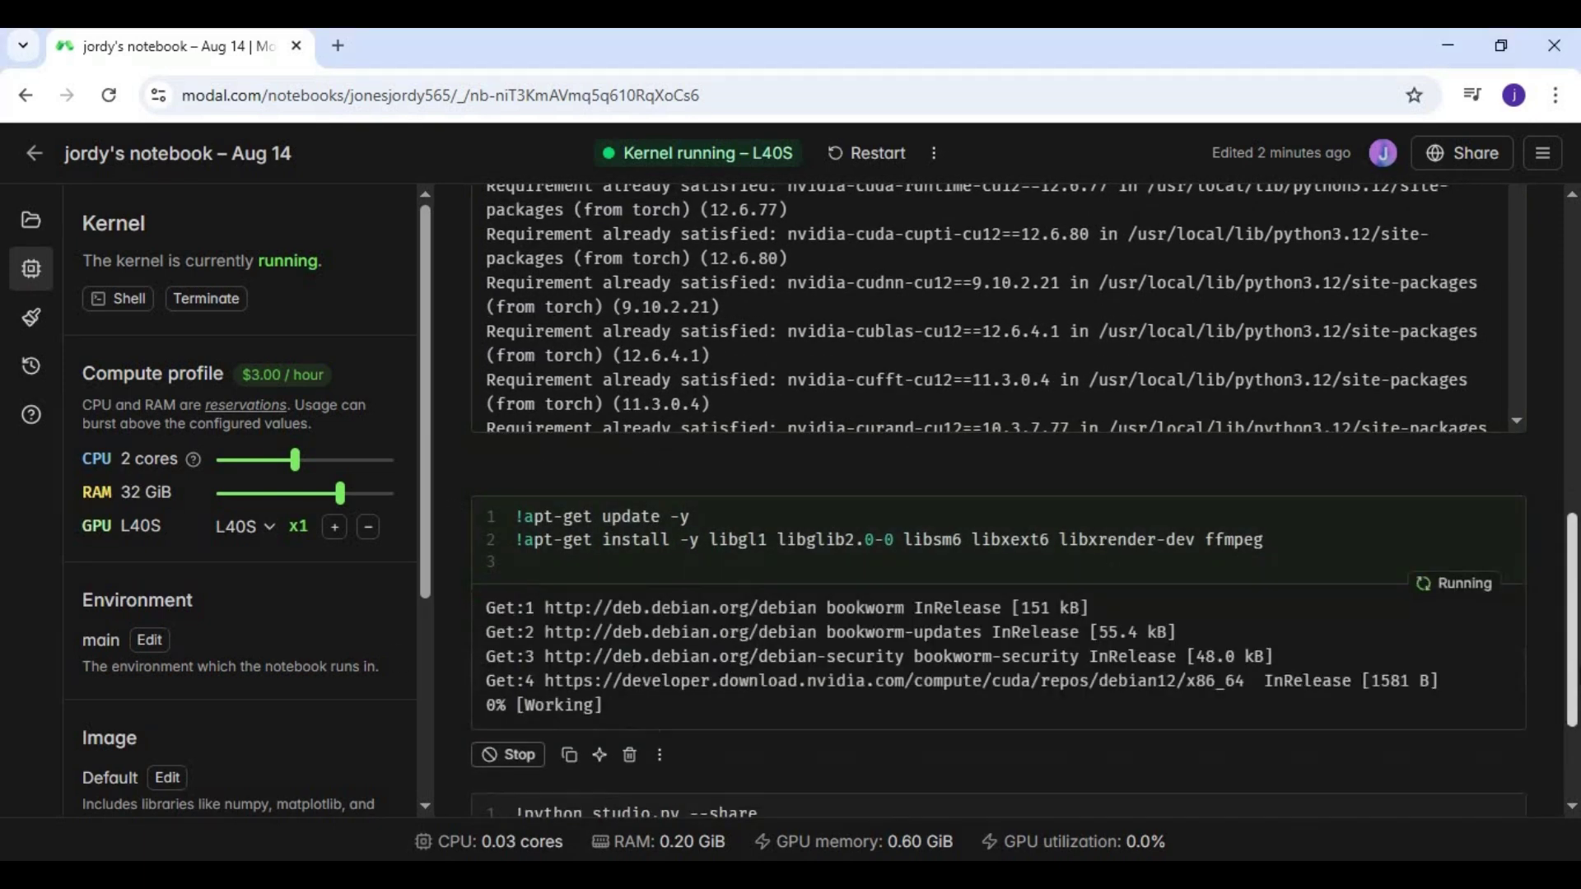
# - Once the package installation finishes, run the last cell, !python studio.py --share, to launch FramePack Studio
pyautogui.scroll(-4, 1573, 576)
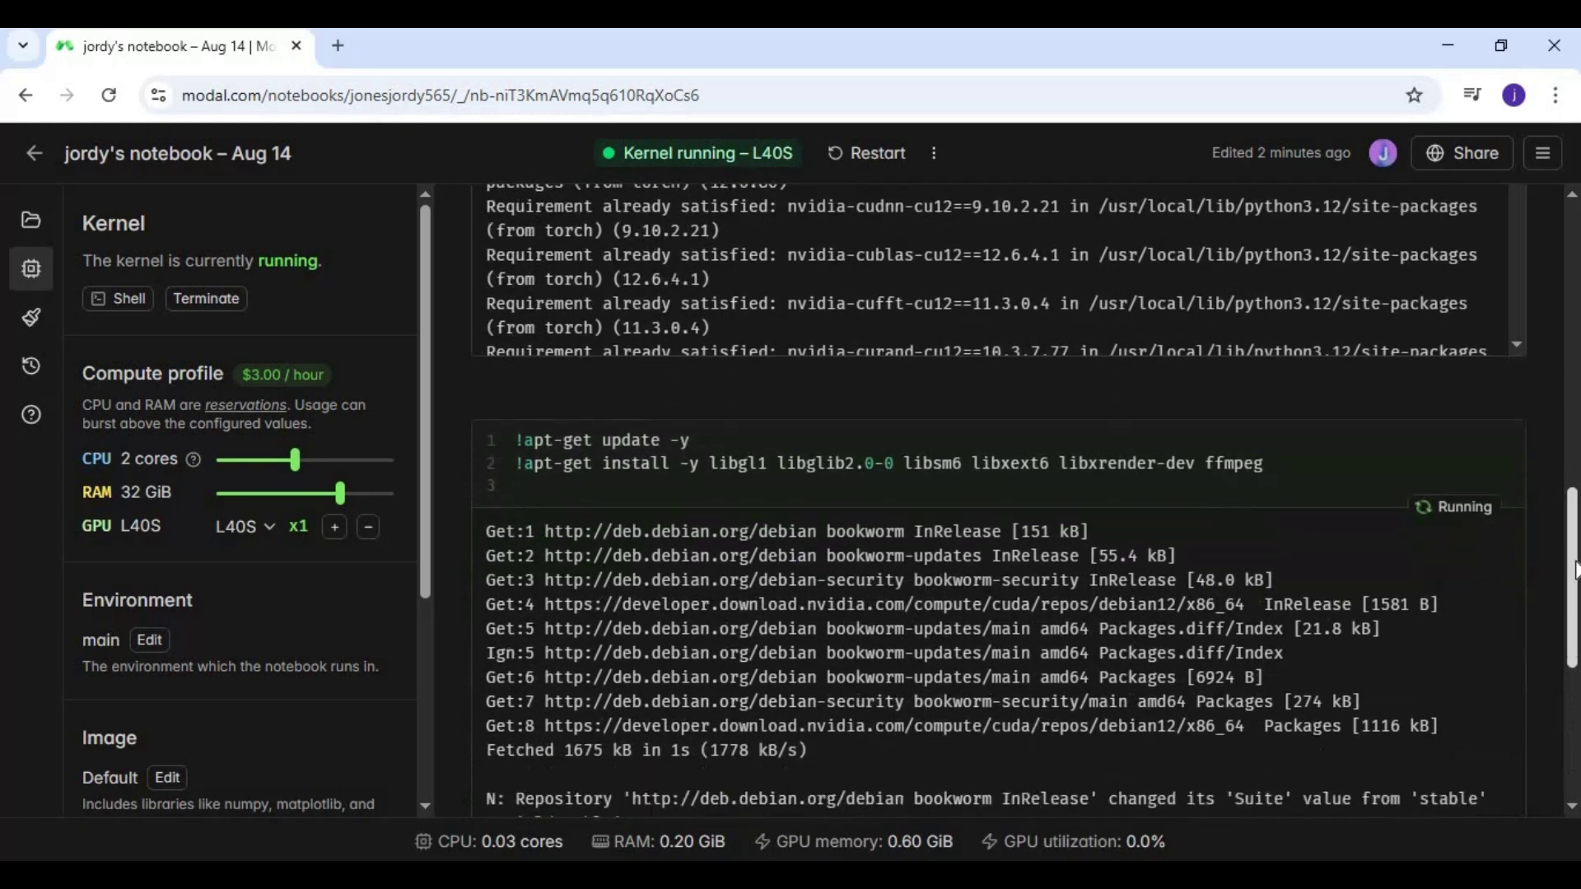
pyautogui.scroll(-1, 1575, 623)
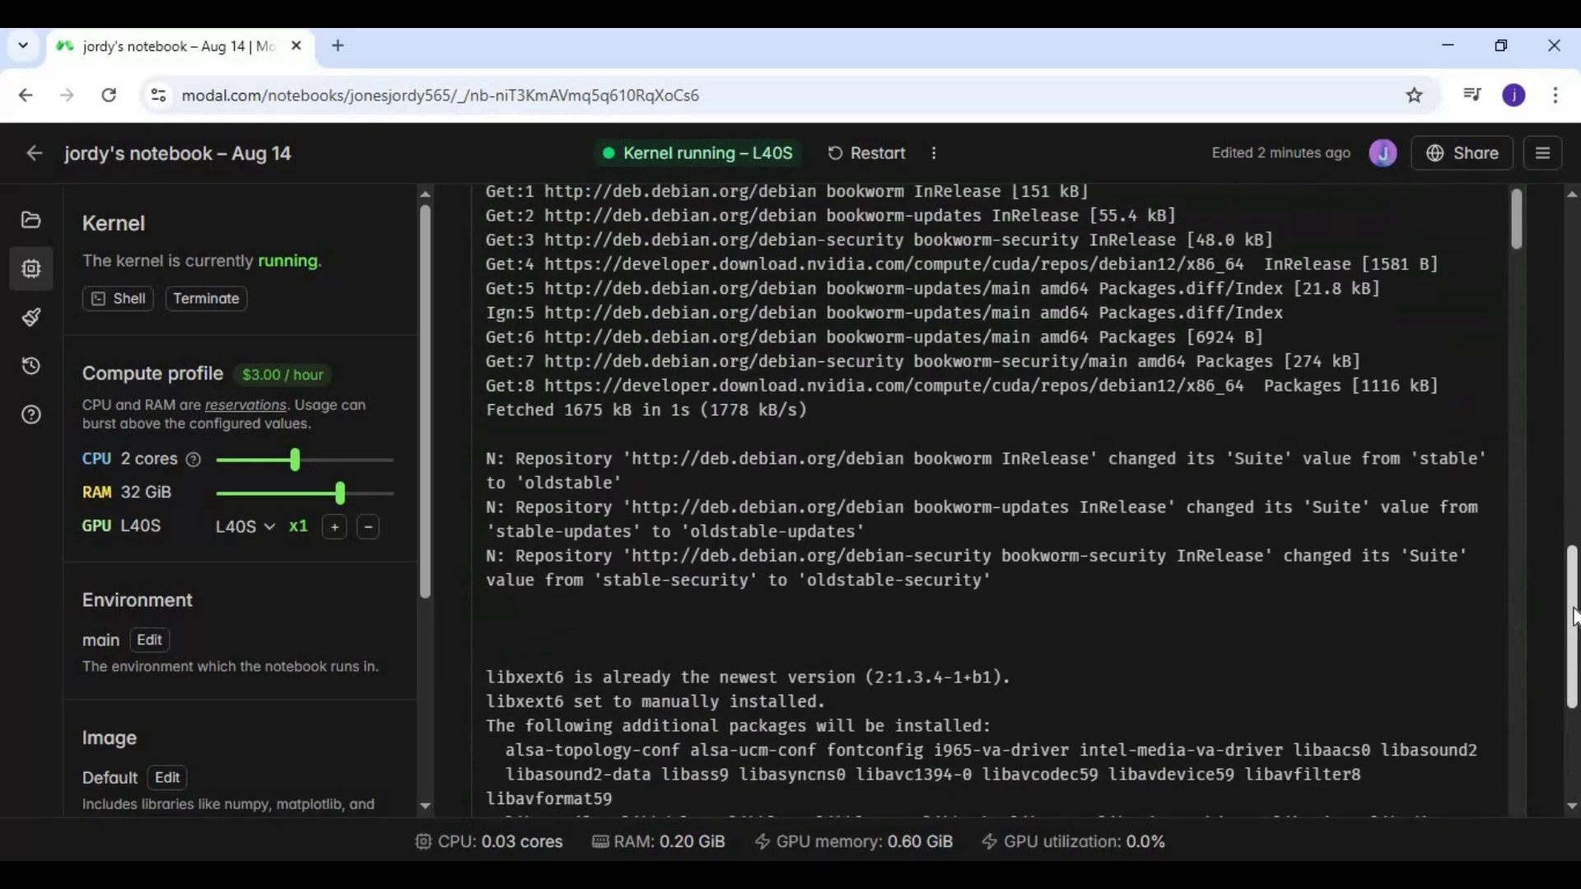
pyautogui.moveTo(1574, 564); pyautogui.dragTo(1575, 656)
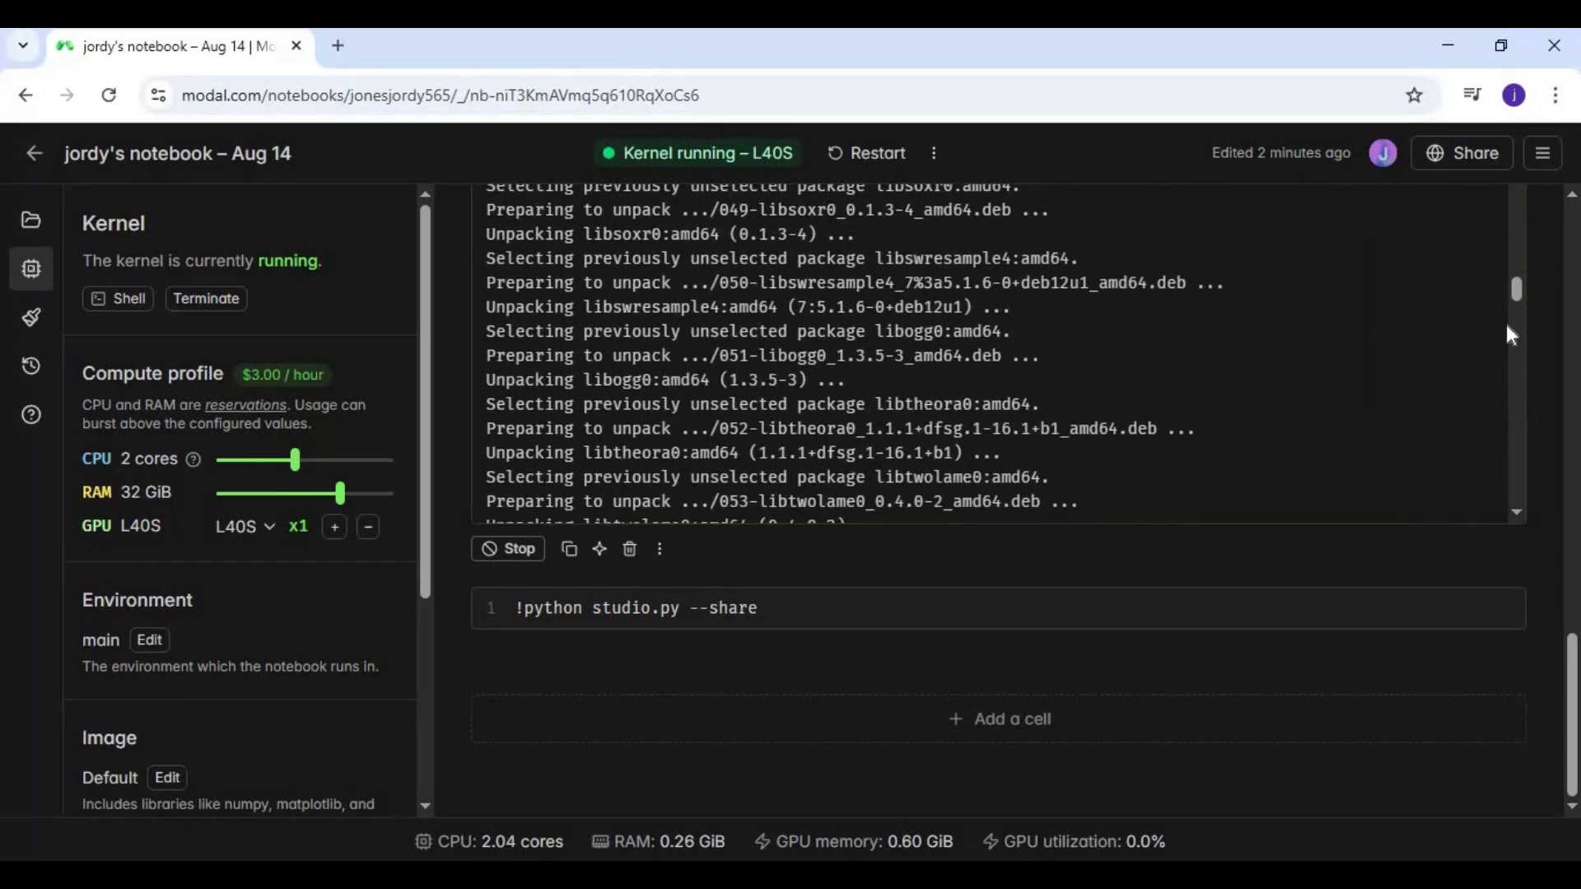
pyautogui.scroll(-10, 1509, 434)
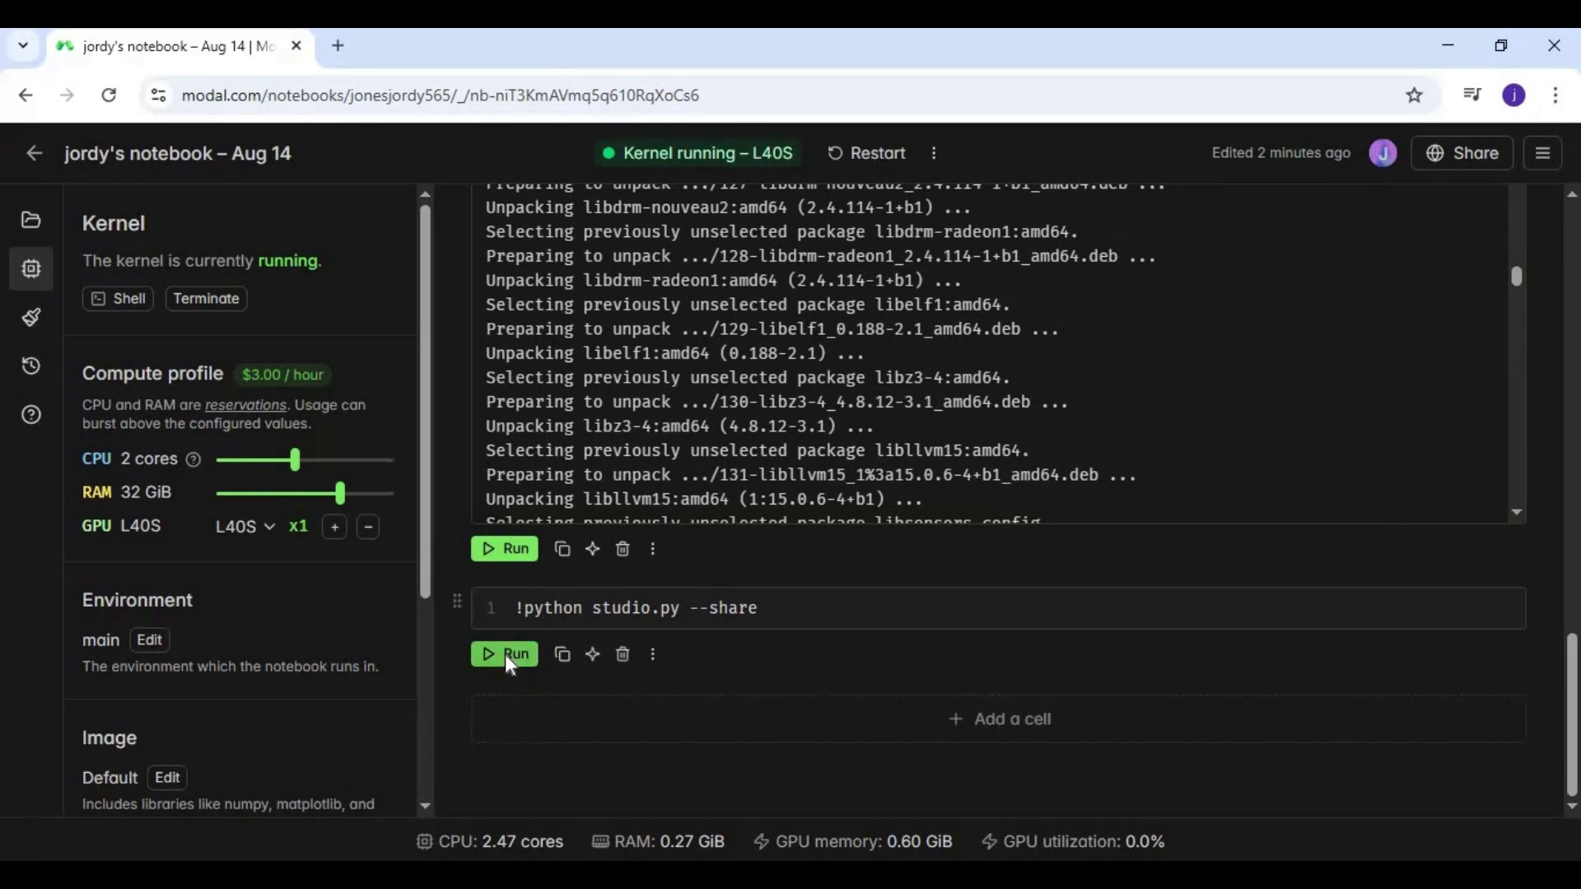
pyautogui.click(515, 660)
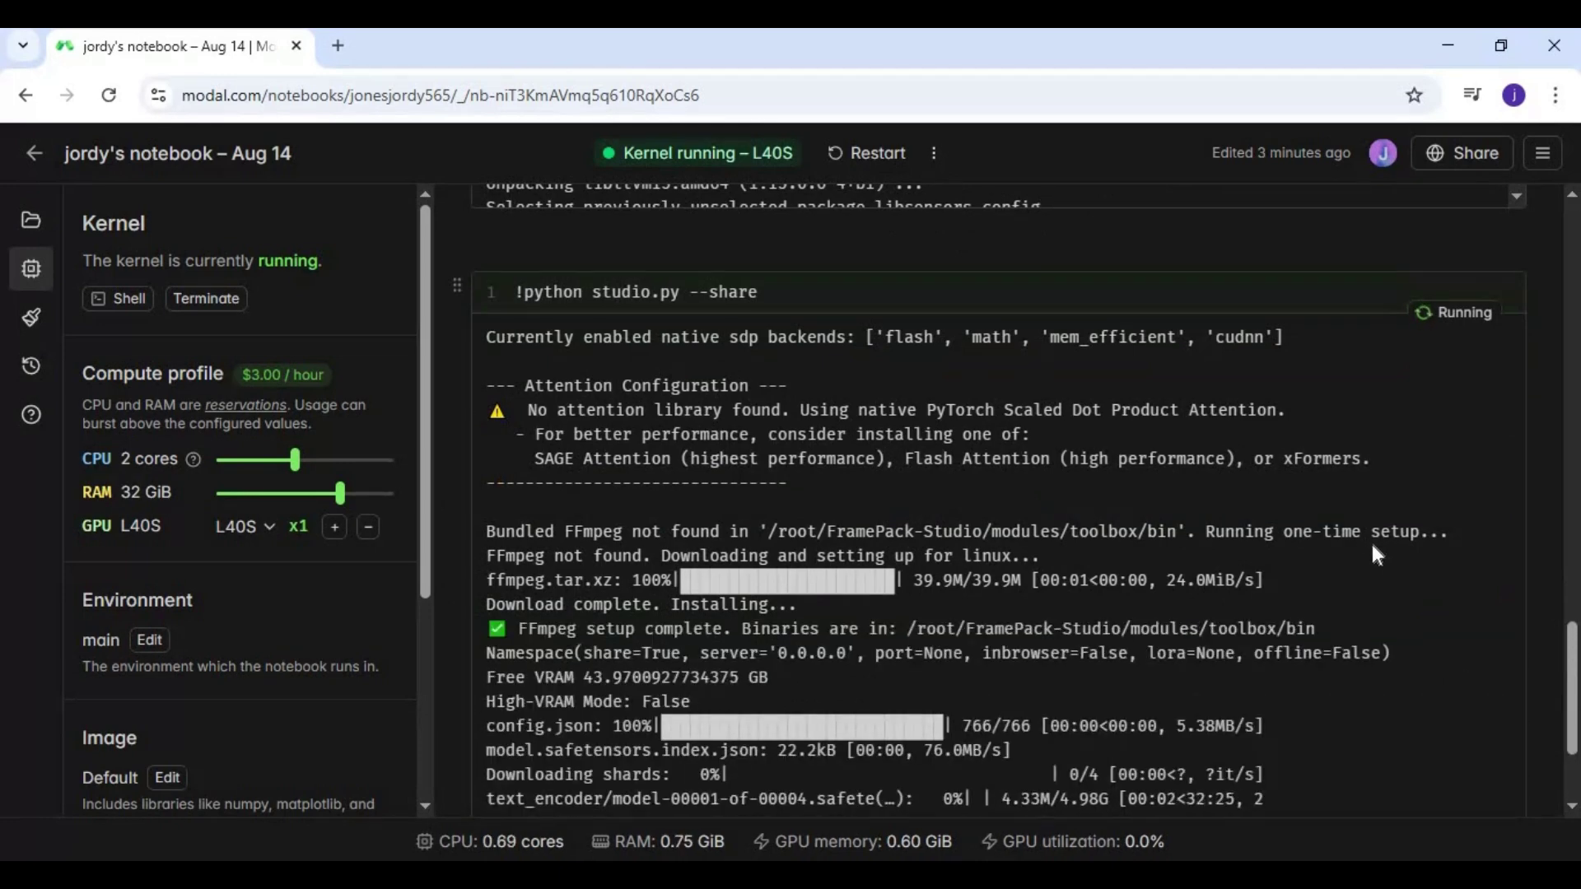
# - Copy the public gradio.live URL from the launch cell's output and open it in a new browser tab
pyautogui.scroll(-2, 1372, 545)
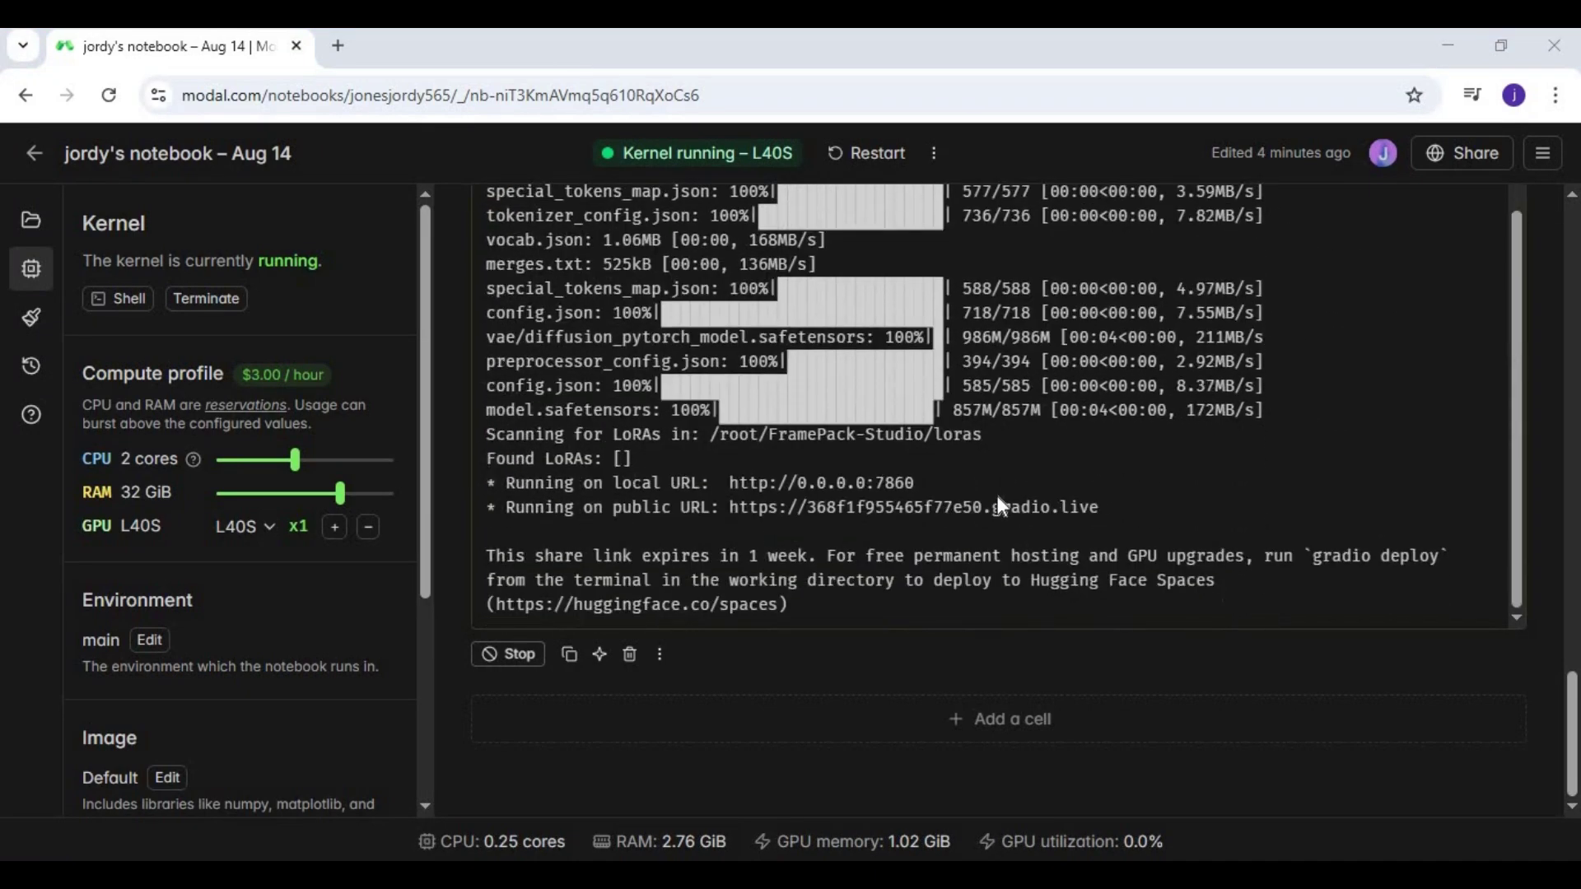
pyautogui.moveTo(1100, 507); pyautogui.dragTo(729, 508)
pyautogui.hotkey('ctrl', 'c')
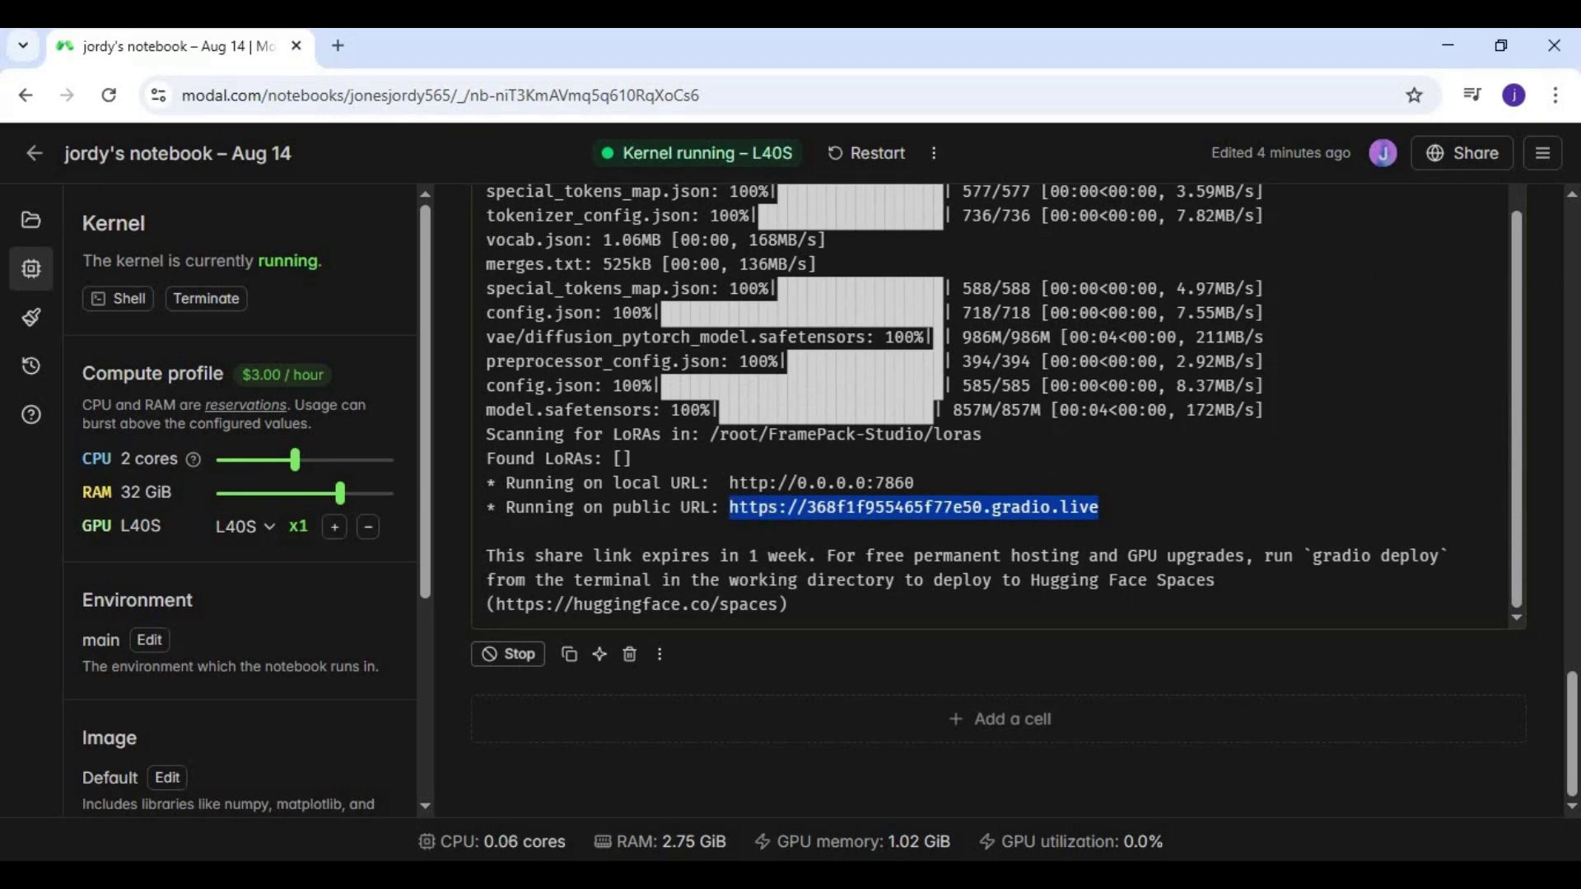
pyautogui.click(338, 45)
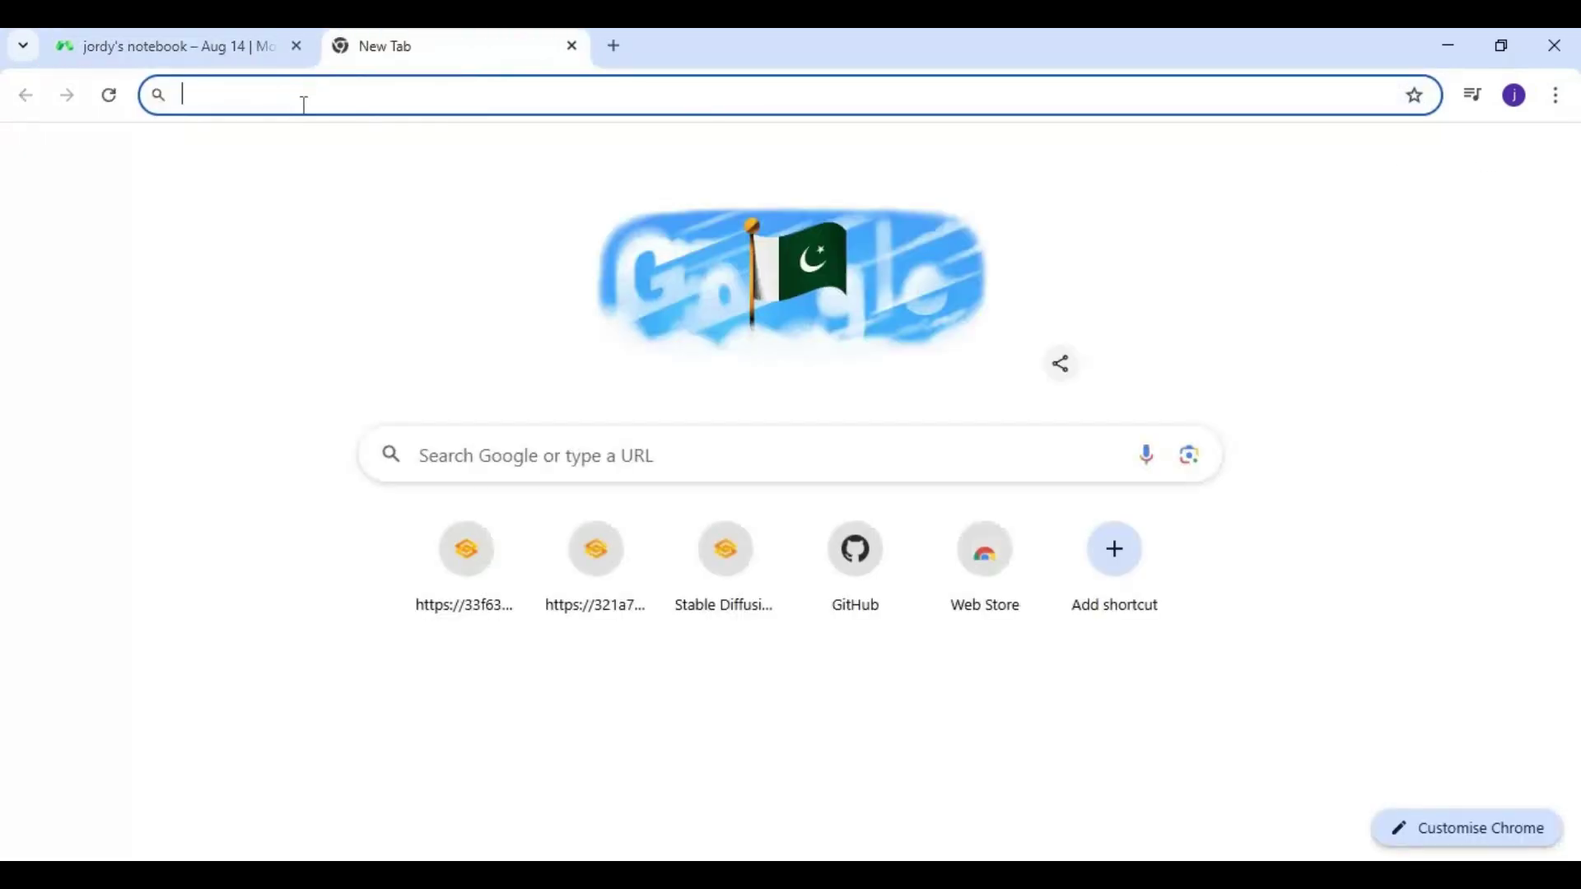
pyautogui.hotkey('ctrl', 'v')
pyautogui.press('Return')
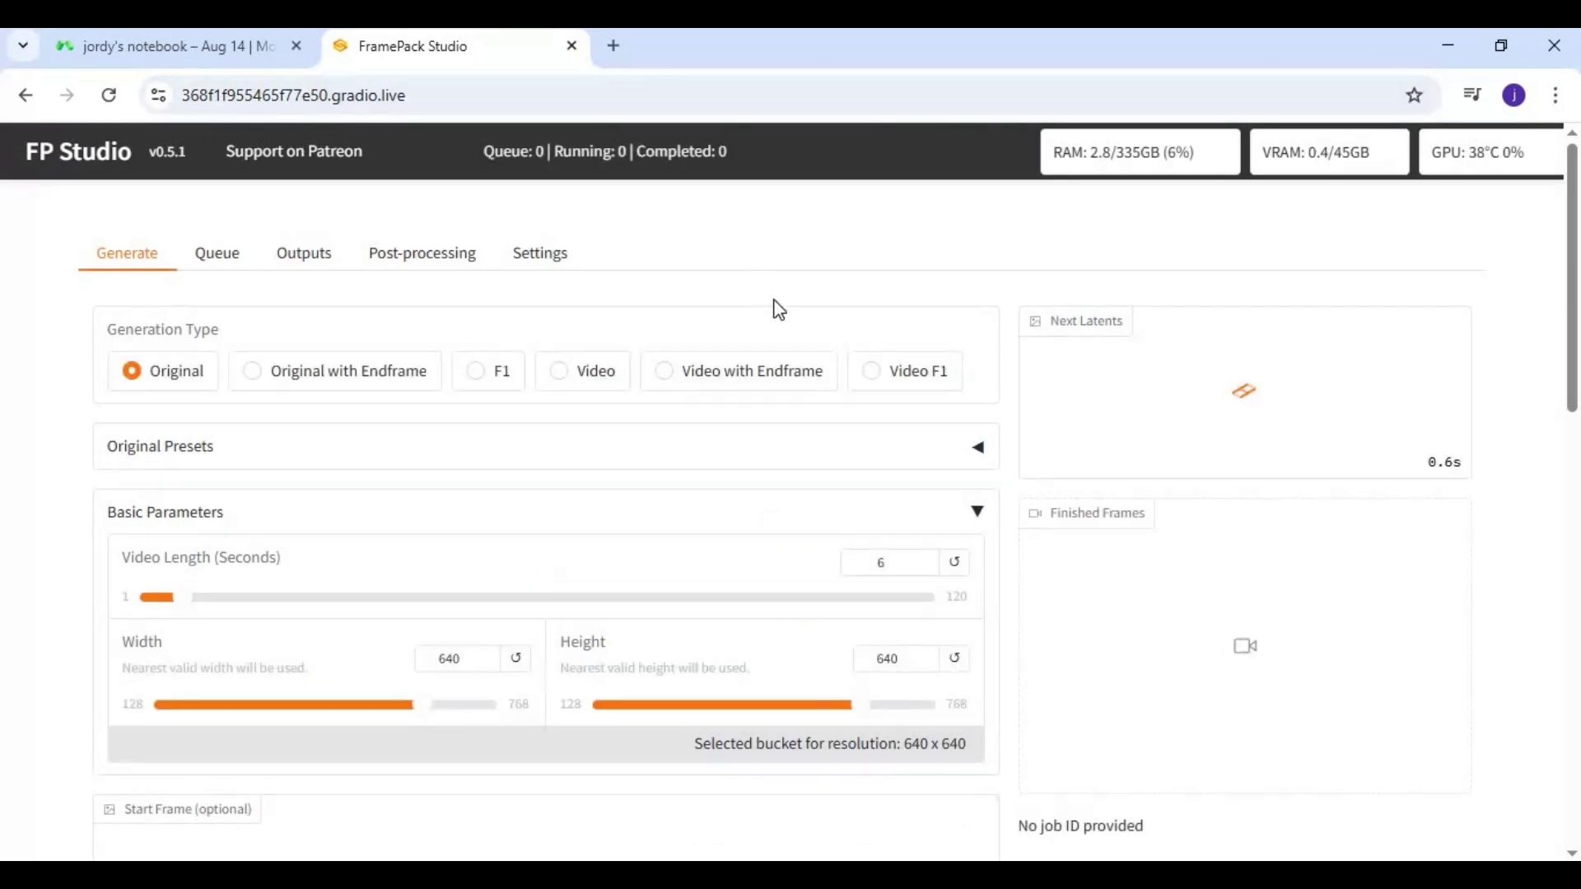
# - Look over the Generate page and upload the robot image ChatGPT Image Jul 27, 2025, 08_46_31 AM.png as the start frame
pyautogui.scroll(-14, 780, 310)
pyautogui.scroll(6, 779, 313)
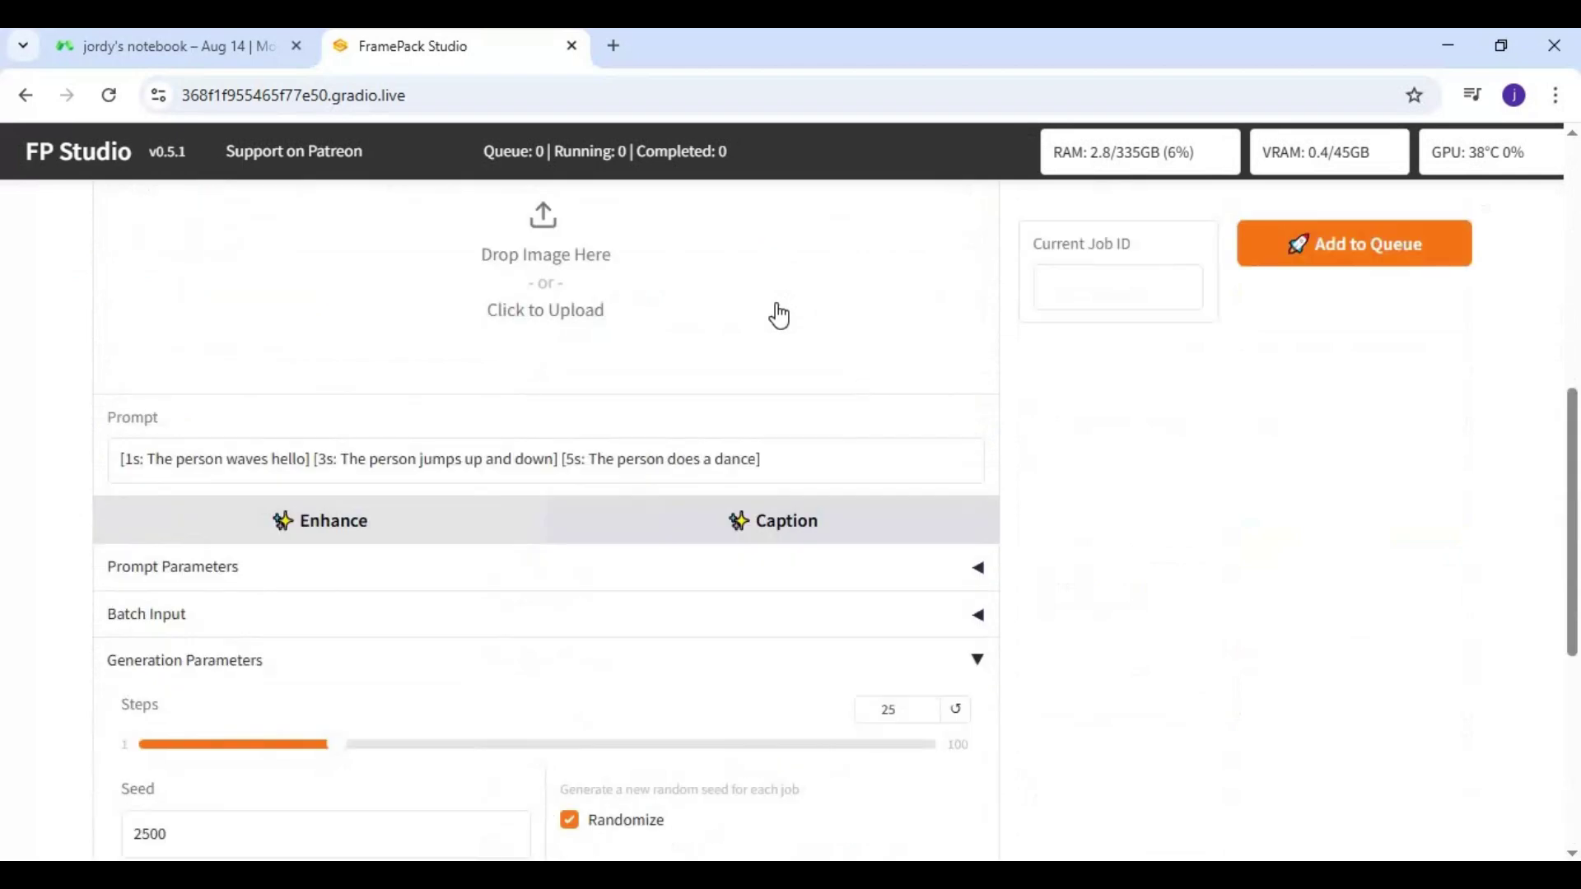
pyautogui.scroll(6, 779, 315)
pyautogui.scroll(2, 779, 316)
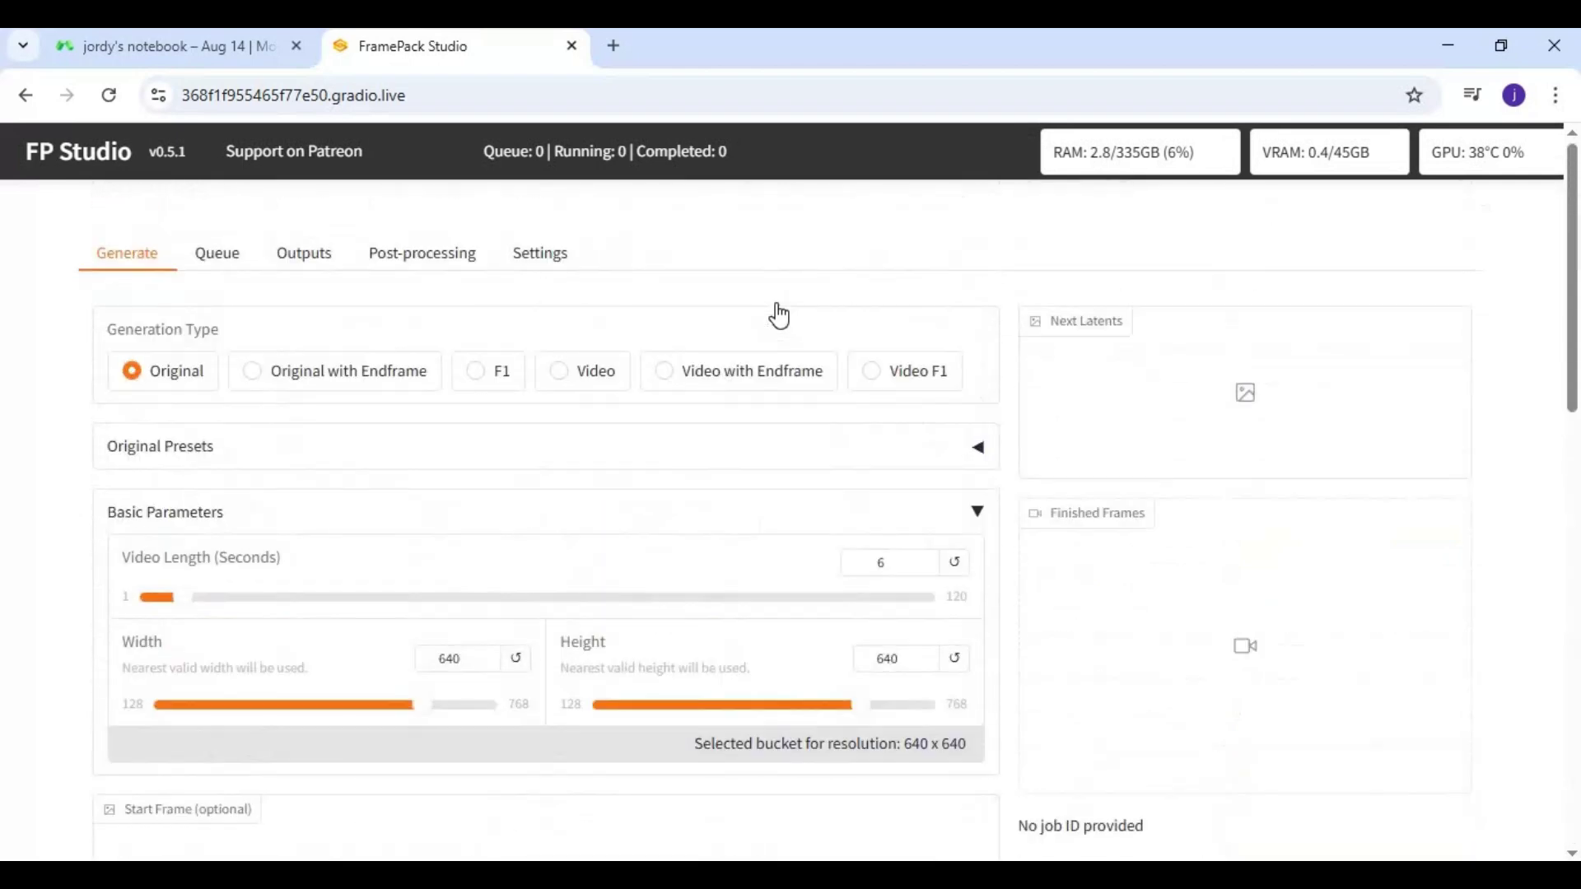
pyautogui.scroll(-5, 518, 519)
pyautogui.click(545, 494)
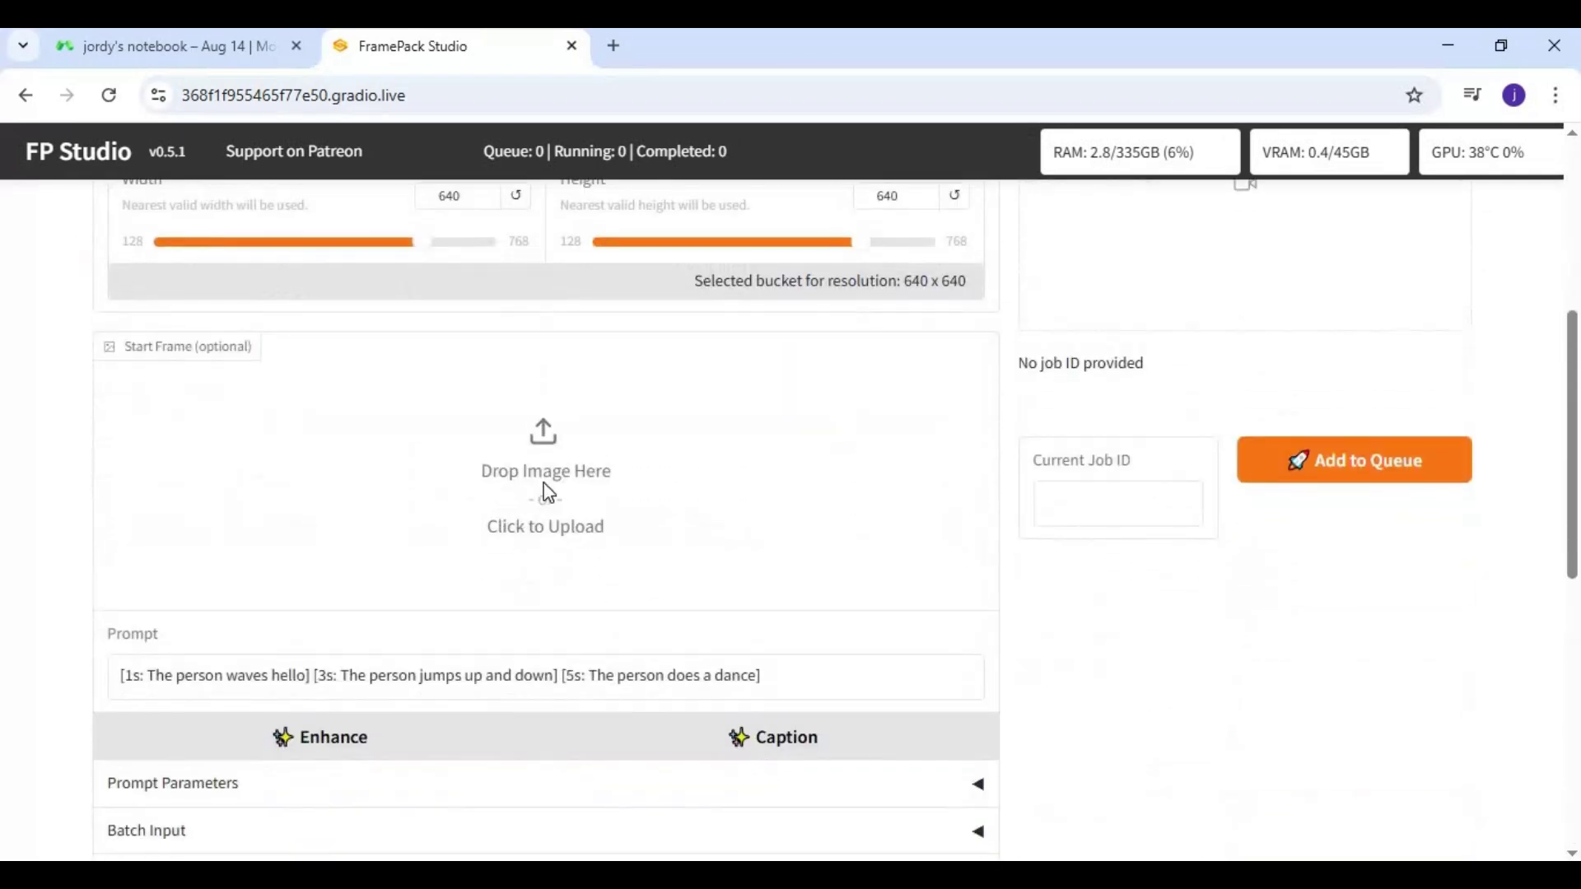
pyautogui.scroll(-10, 474, 336)
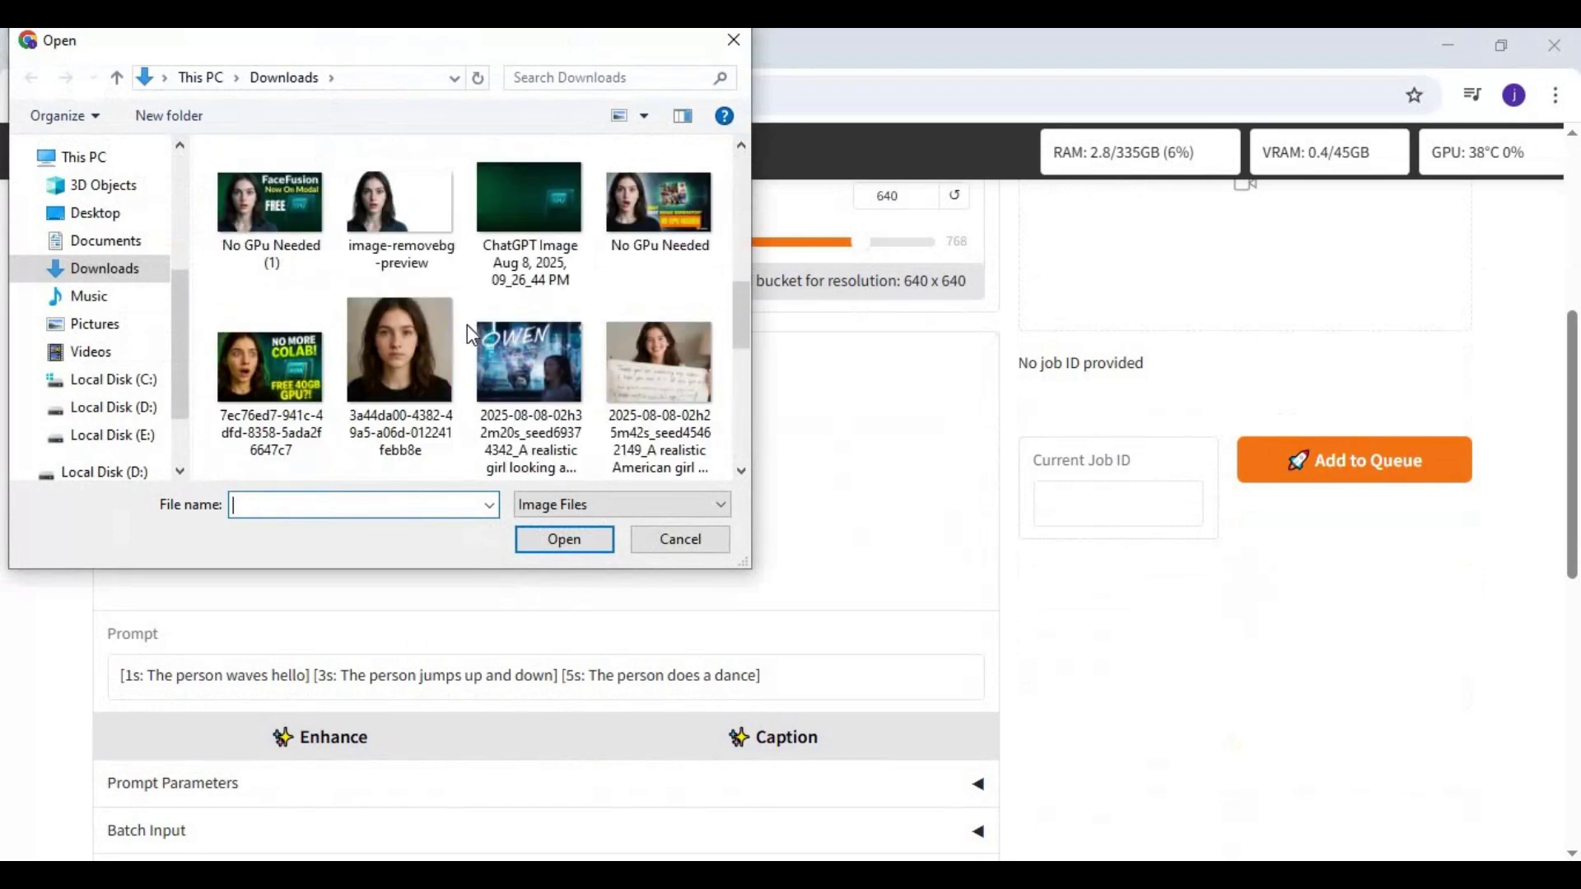
pyautogui.doubleClick(260, 209)
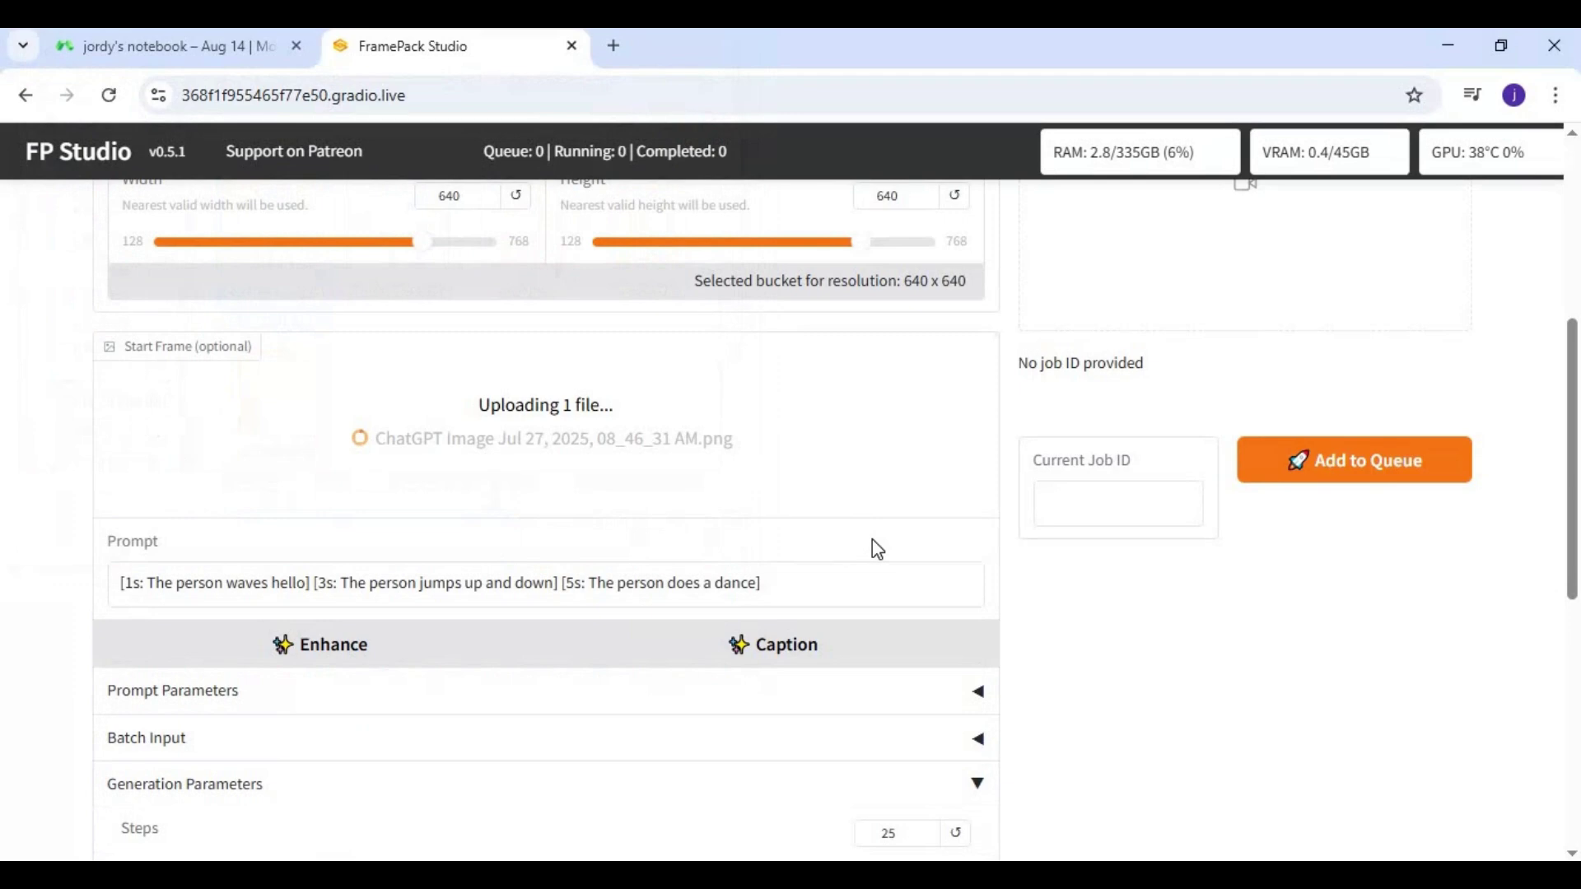
# - Set the generation steps to 17 in the Generation Parameters
pyautogui.scroll(4, 886, 547)
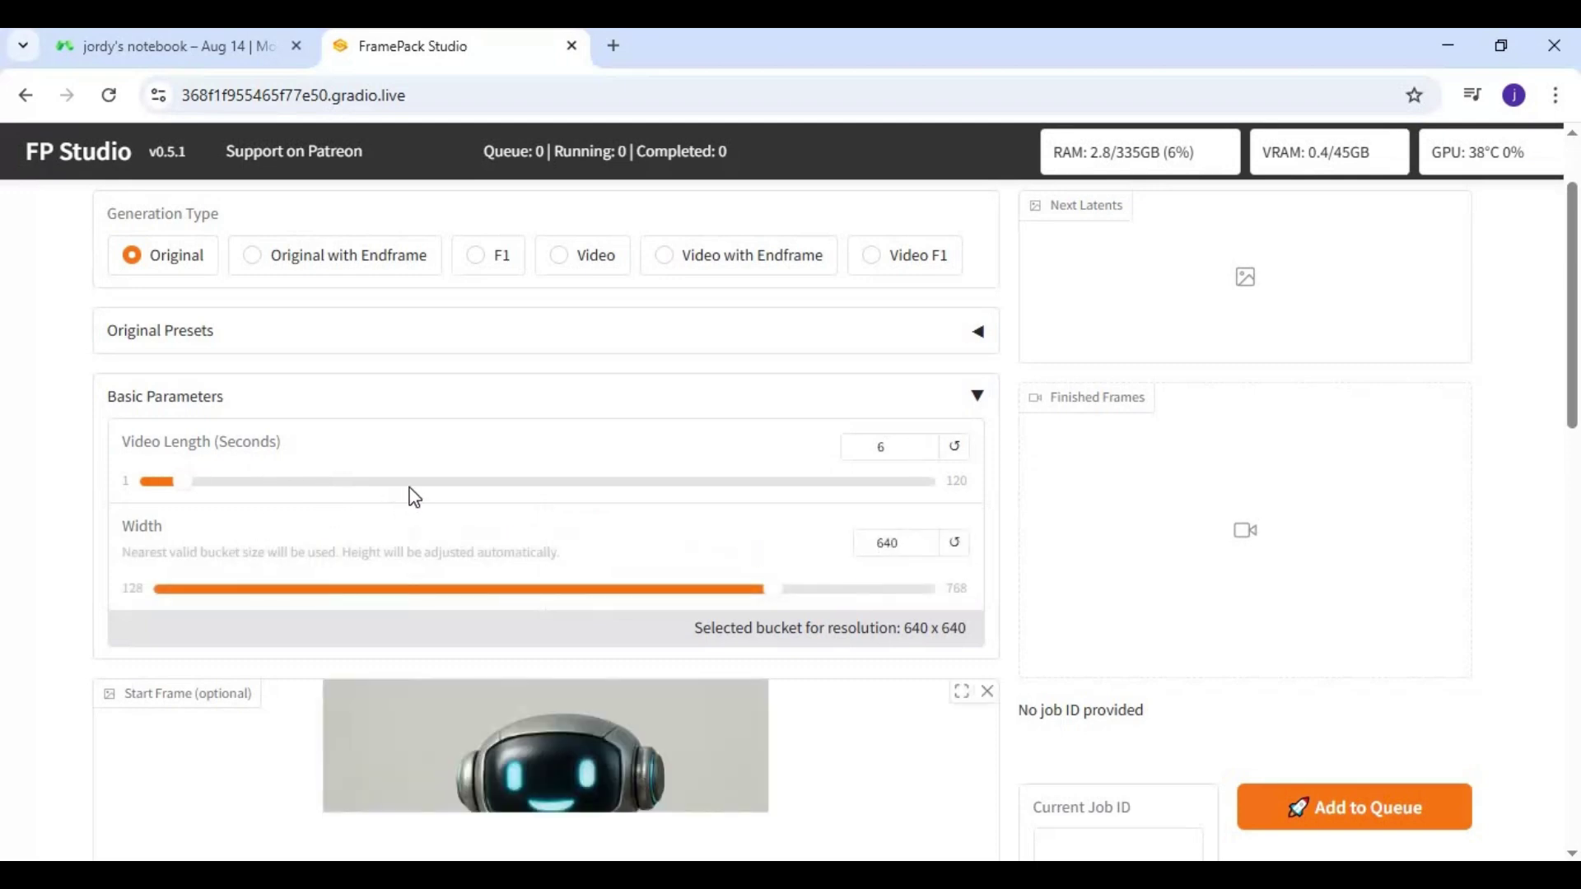
pyautogui.scroll(-3, 420, 490)
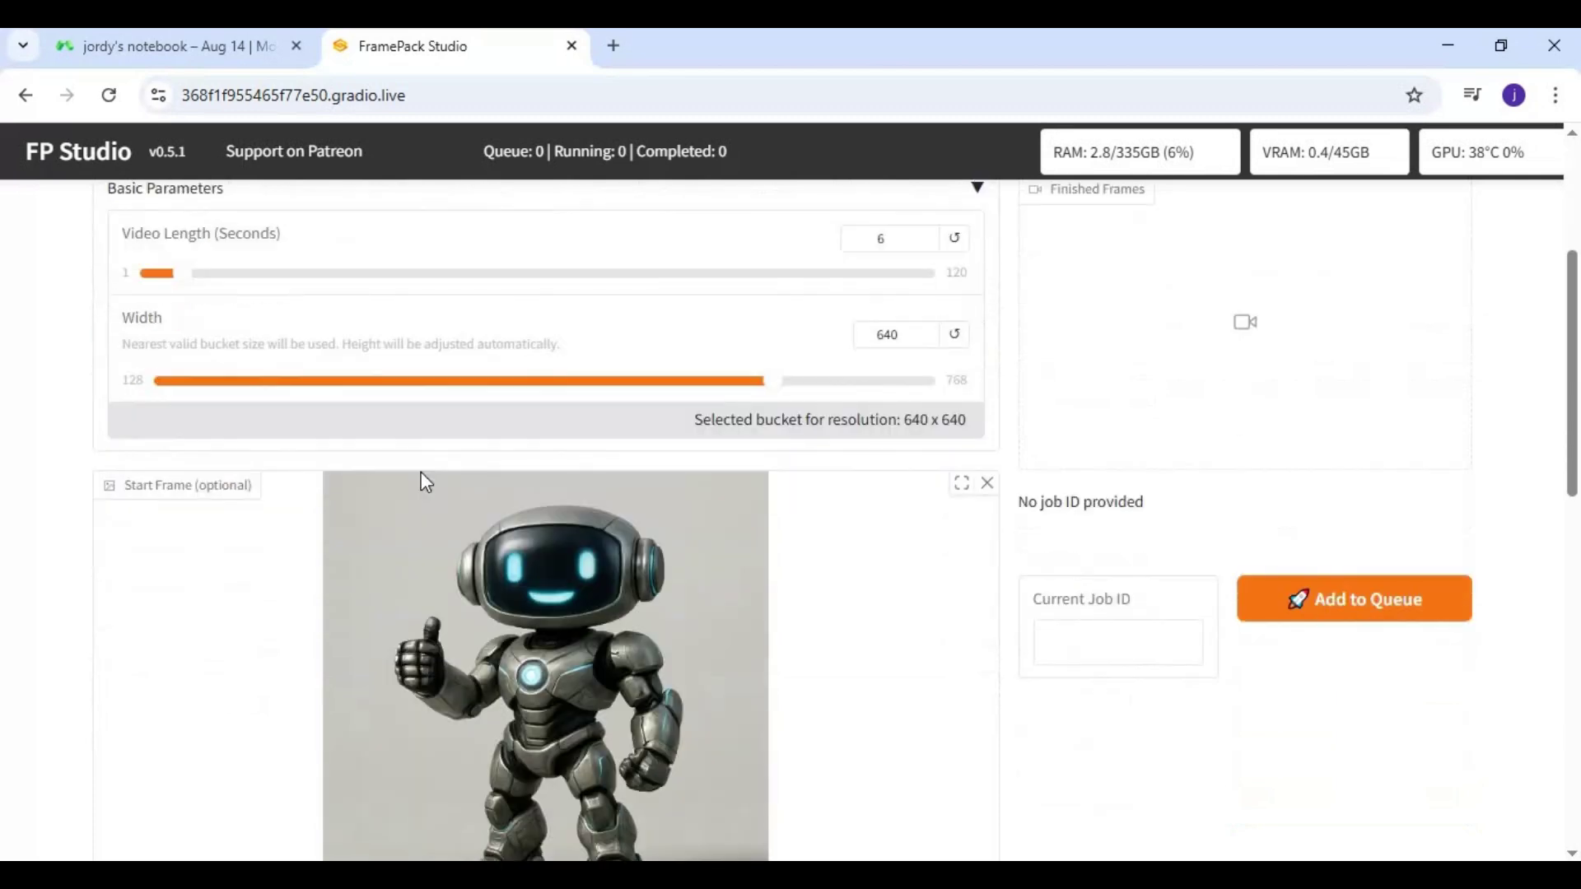
pyautogui.scroll(-10, 882, 595)
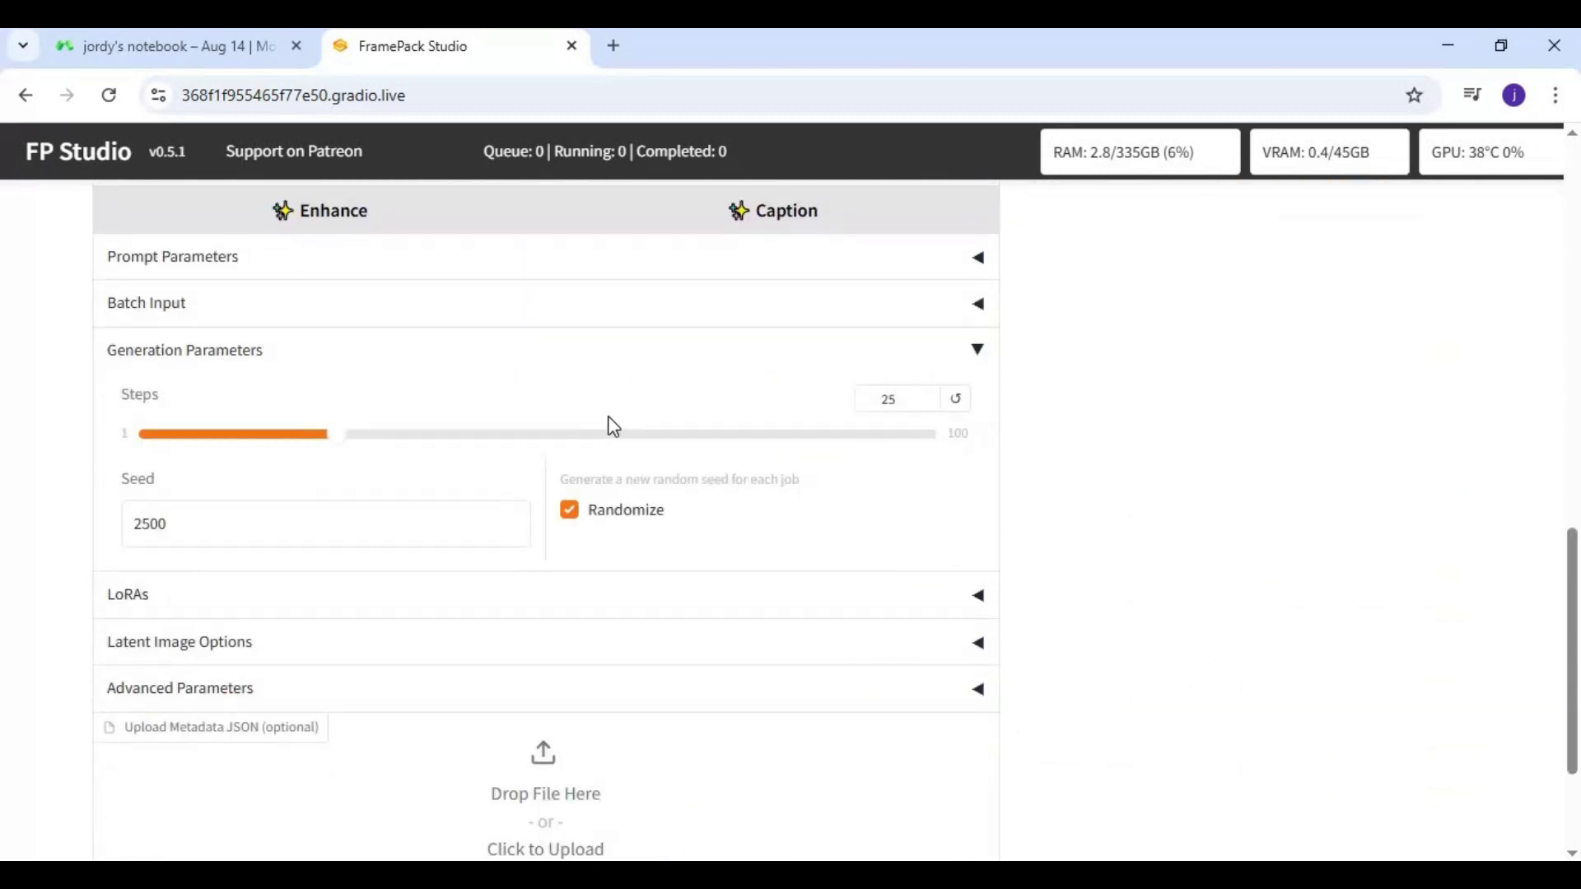
pyautogui.moveTo(328, 445); pyautogui.dragTo(272, 442)
pyautogui.scroll(-1, 516, 478)
pyautogui.scroll(-2, 523, 476)
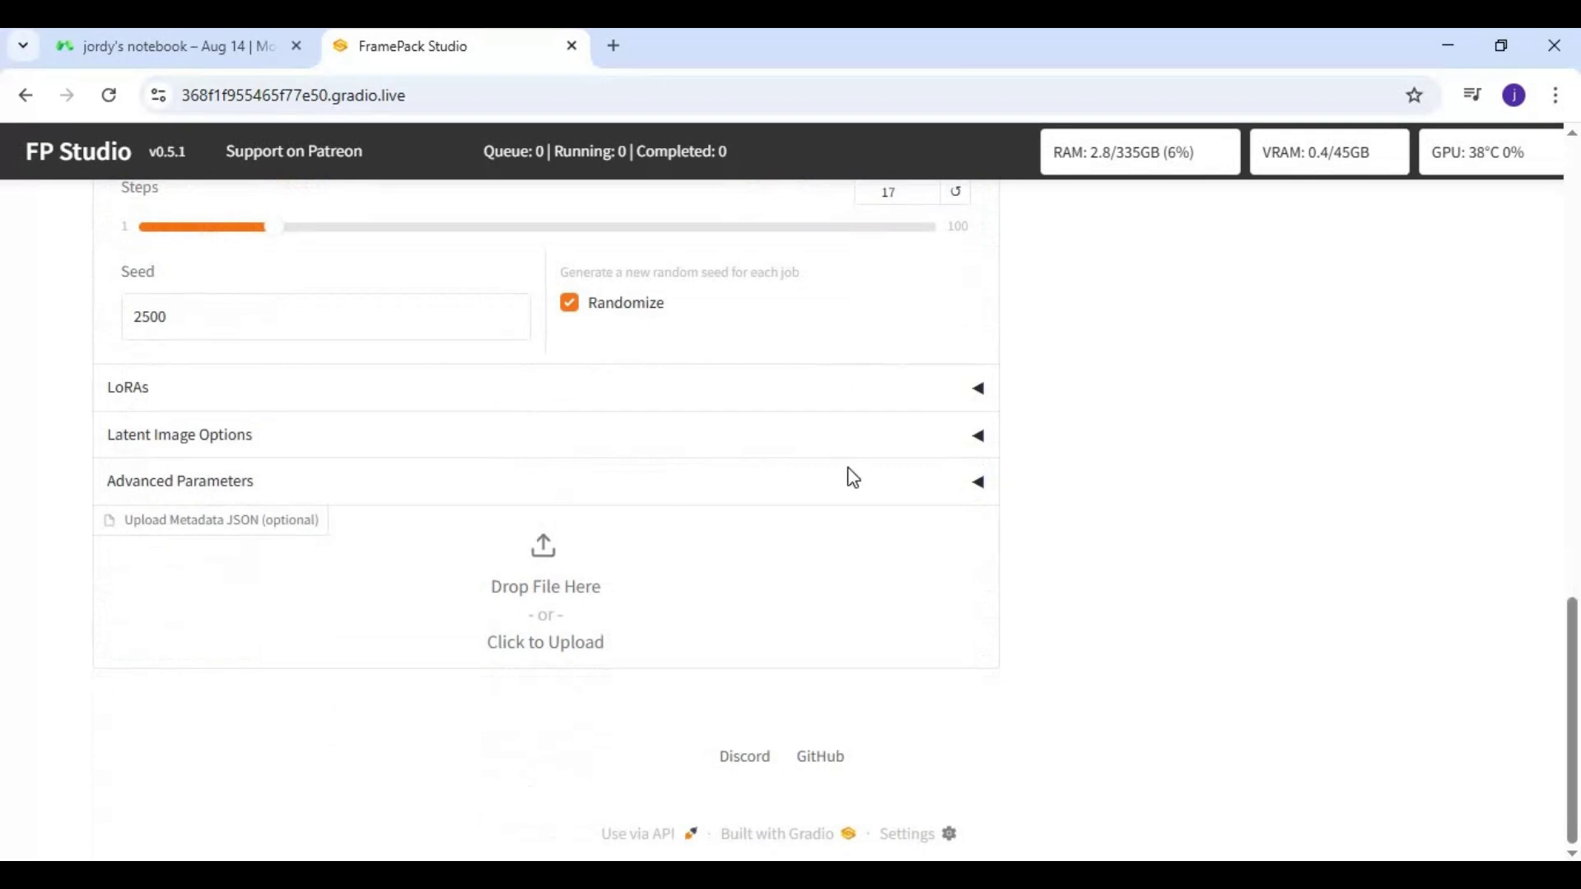
# - Add the robot video job to the generation queue
pyautogui.scroll(9, 1178, 514)
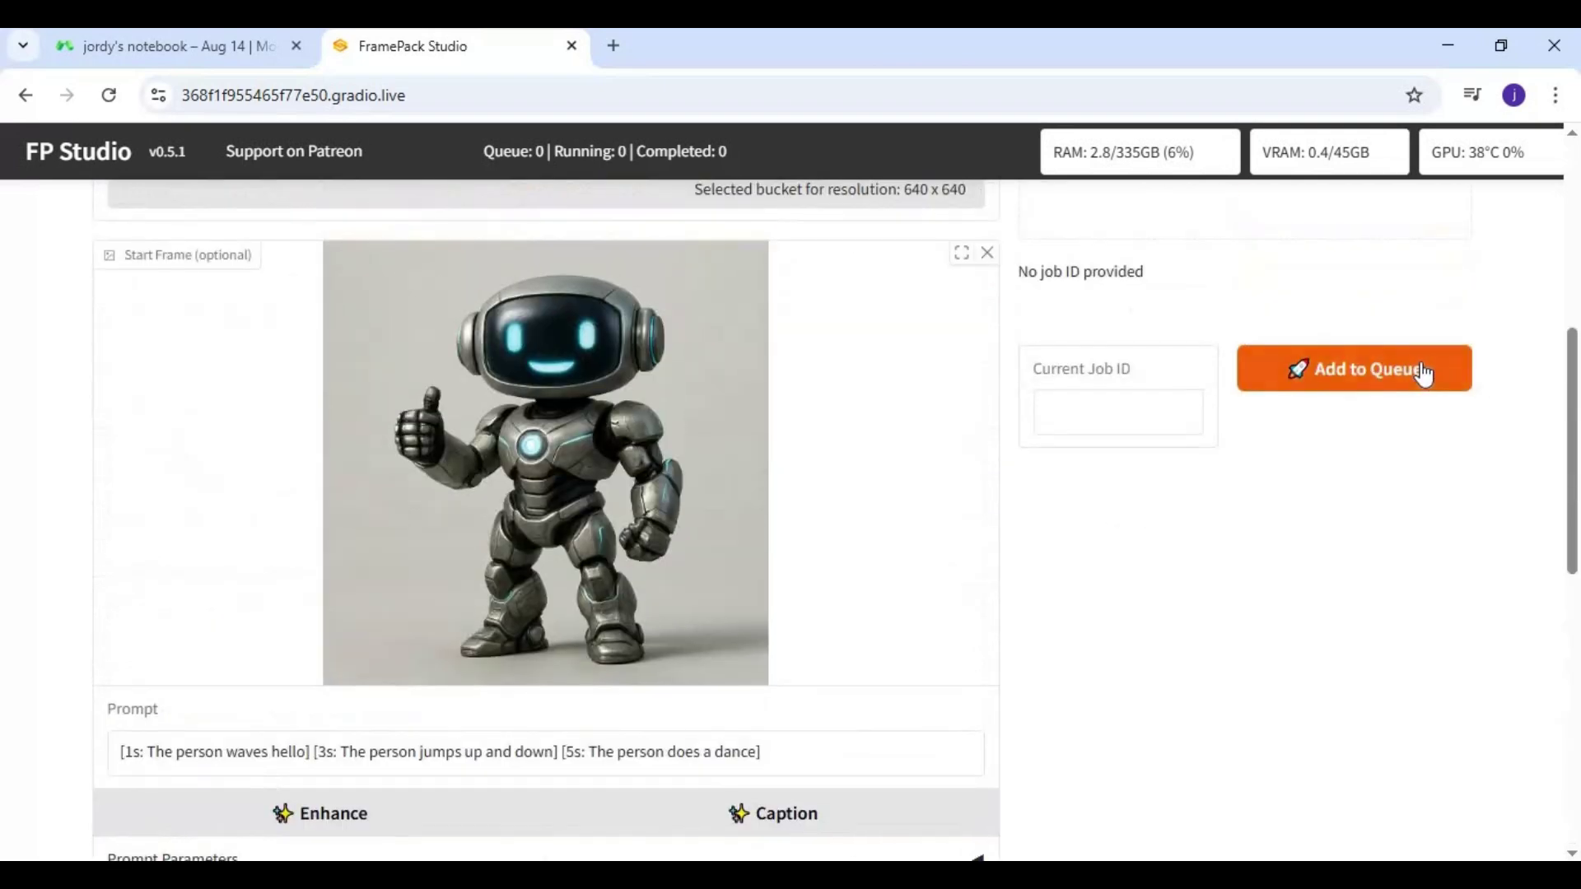
pyautogui.click(1417, 377)
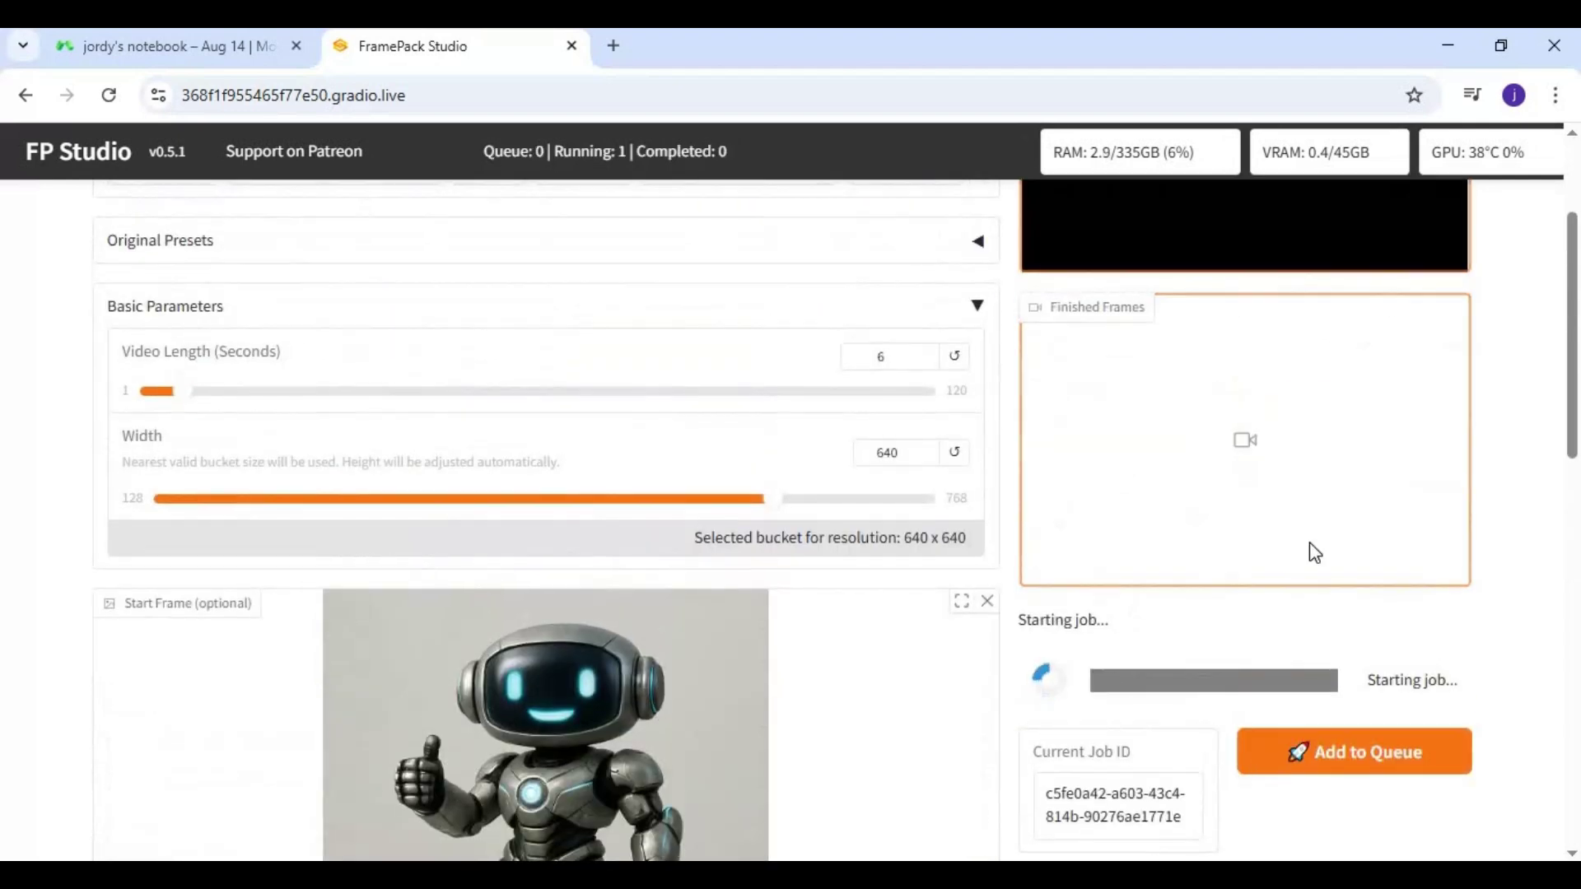
pyautogui.scroll(1, 1310, 544)
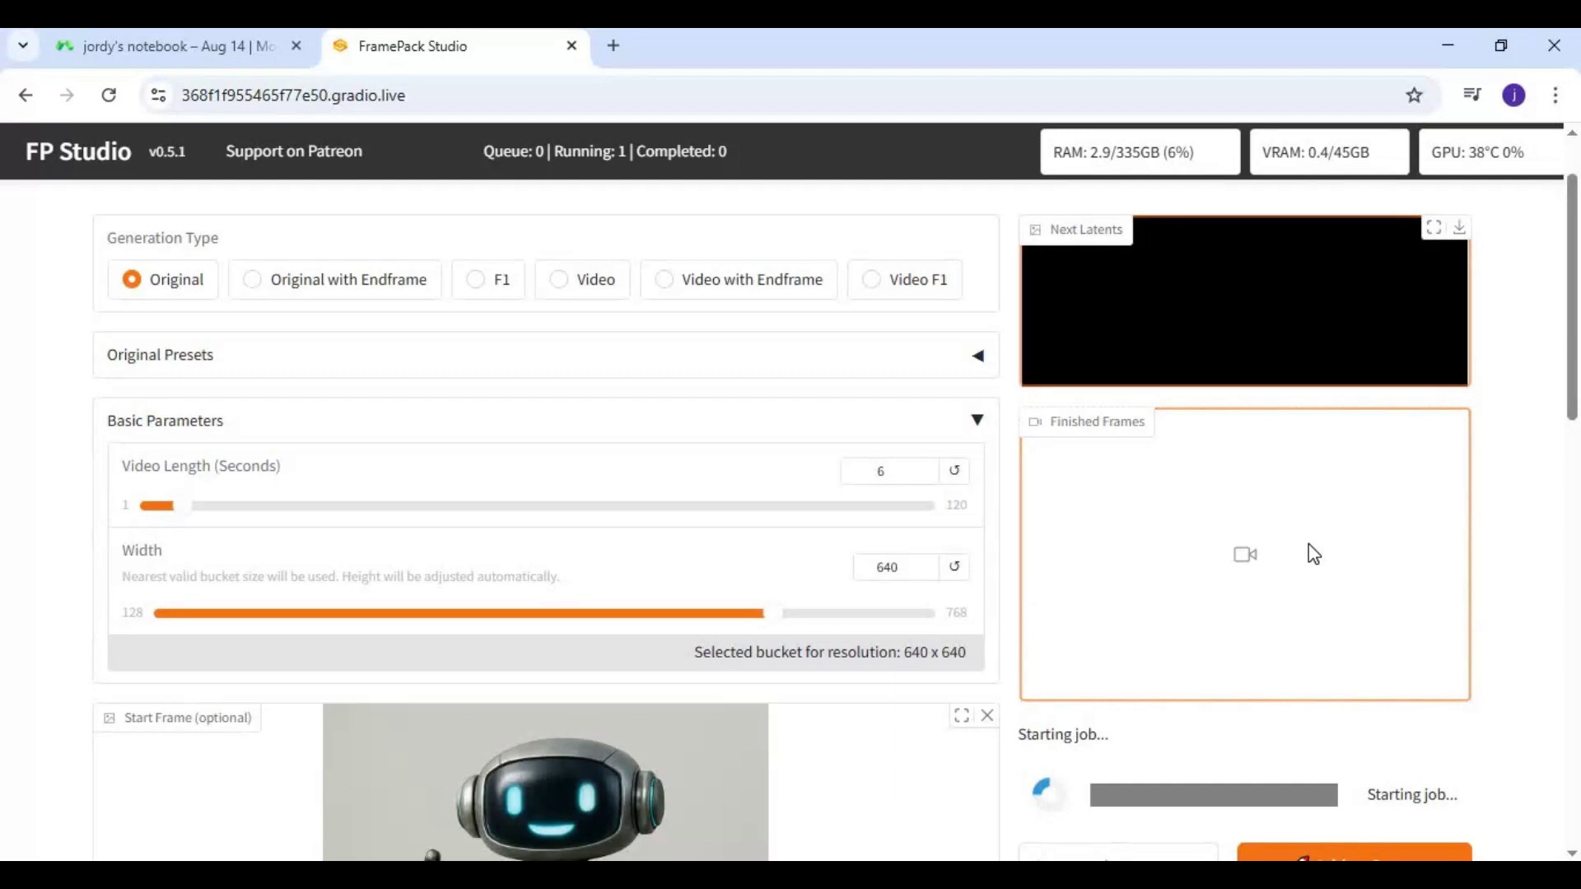
# - Check the job's progress in the Modal notebook's output and play the partial robot video in FramePack Studio's finished frames
pyautogui.click(169, 47)
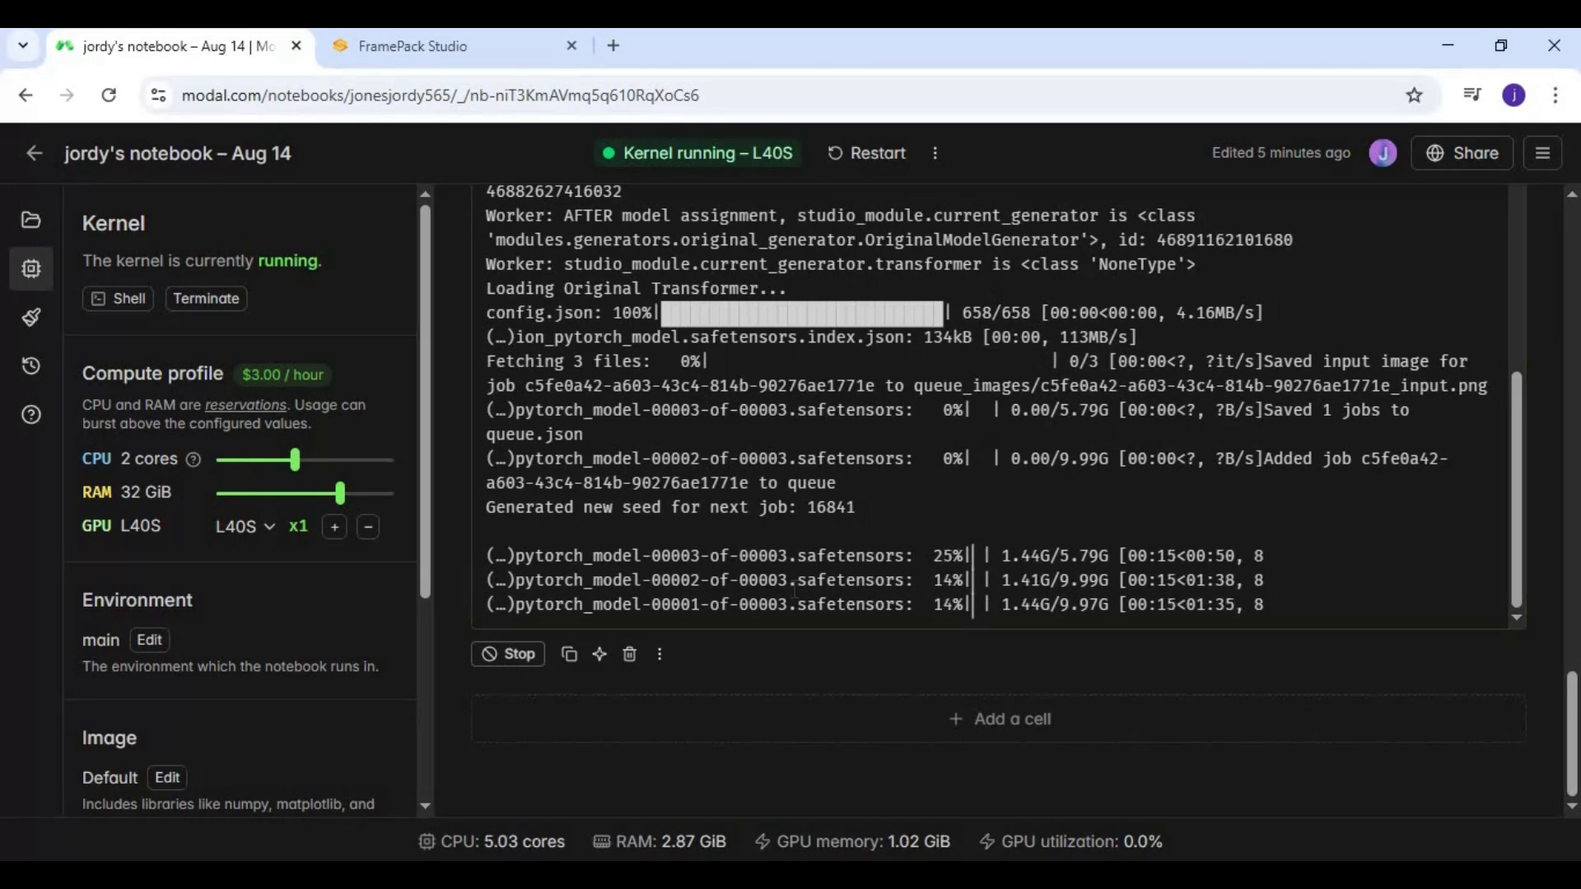
pyautogui.click(462, 39)
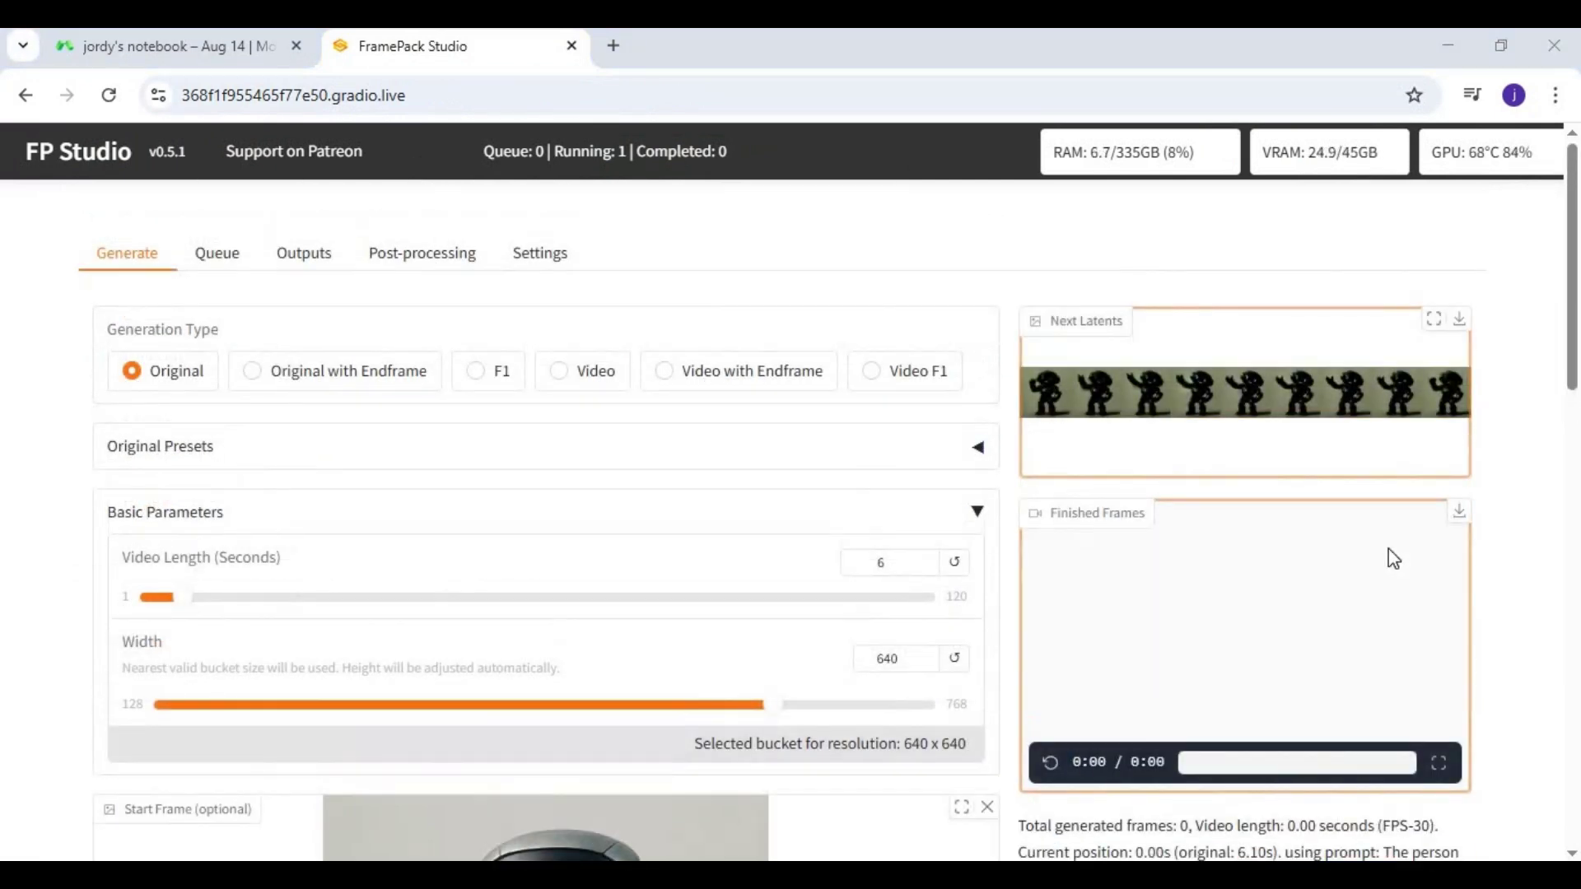
pyautogui.scroll(-1, 1386, 549)
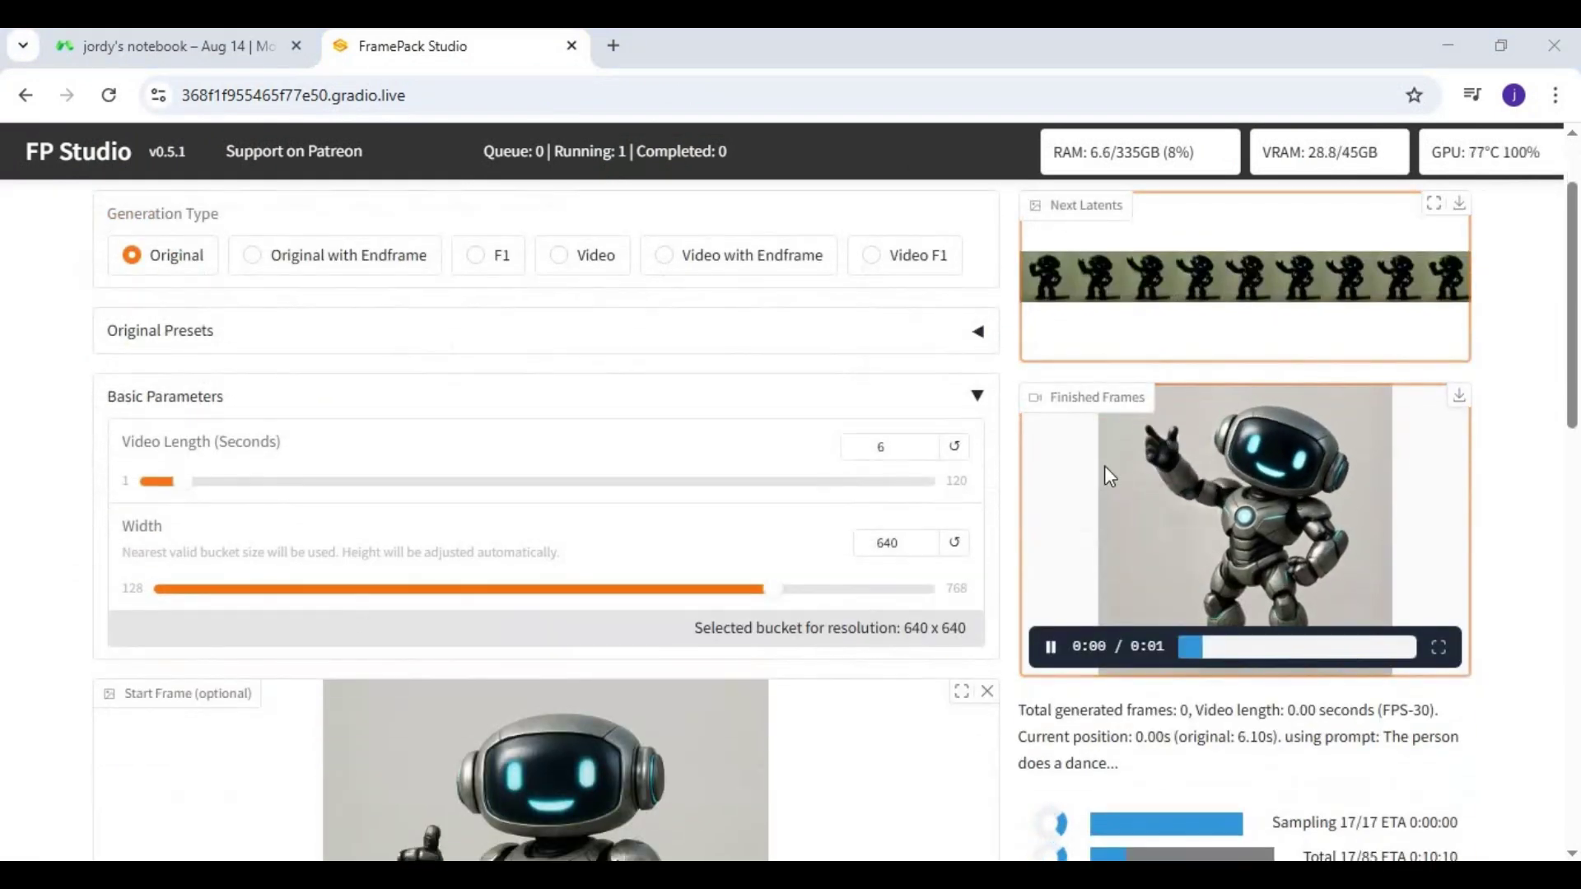
pyautogui.click(206, 47)
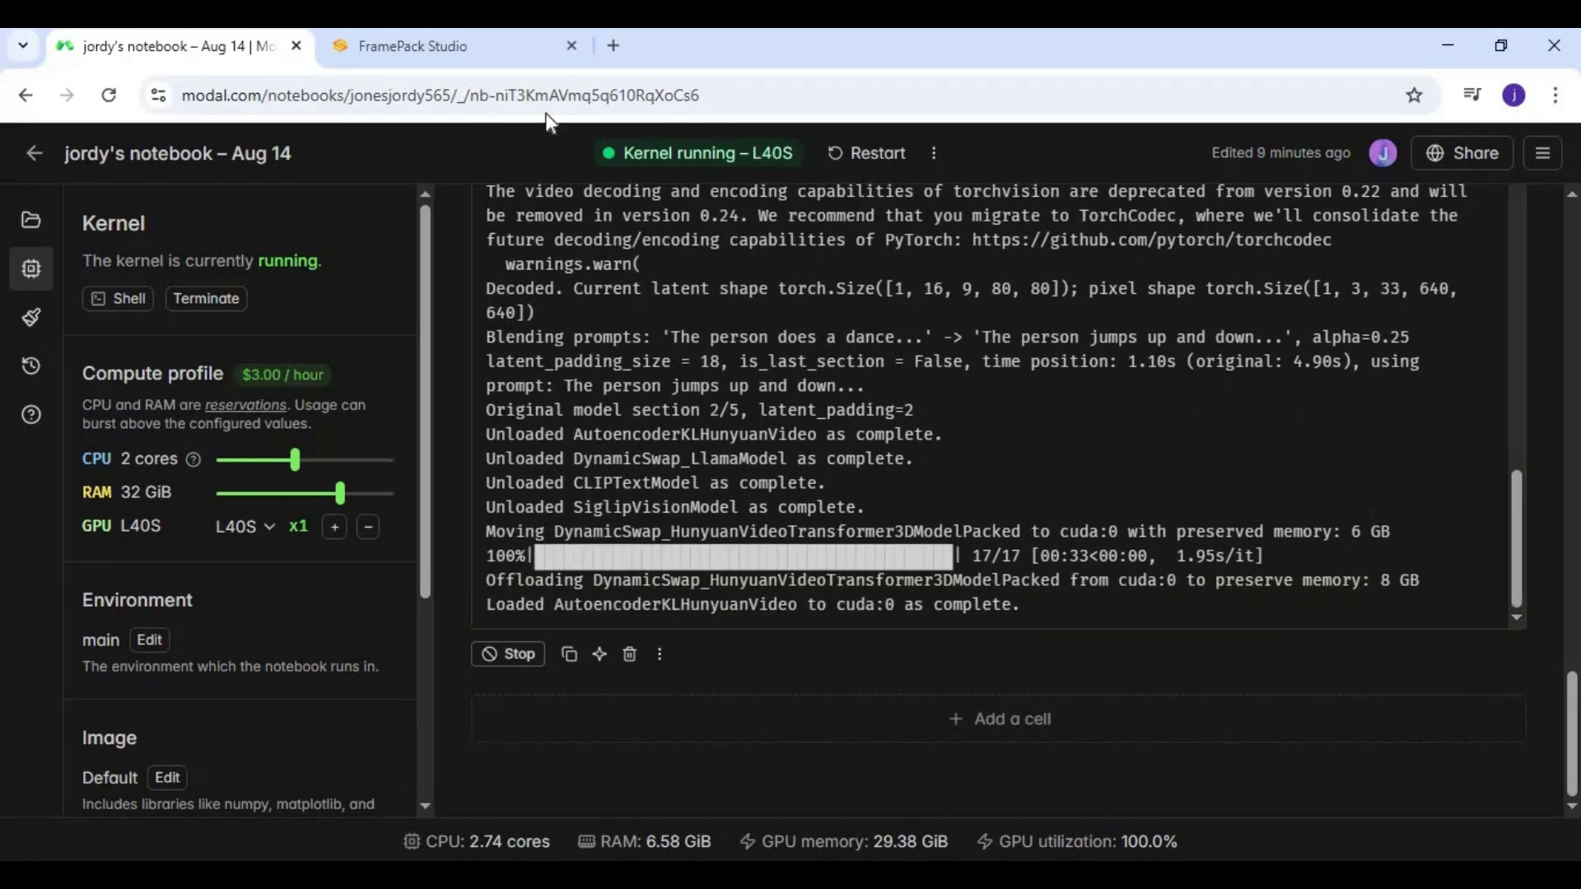
pyautogui.click(452, 47)
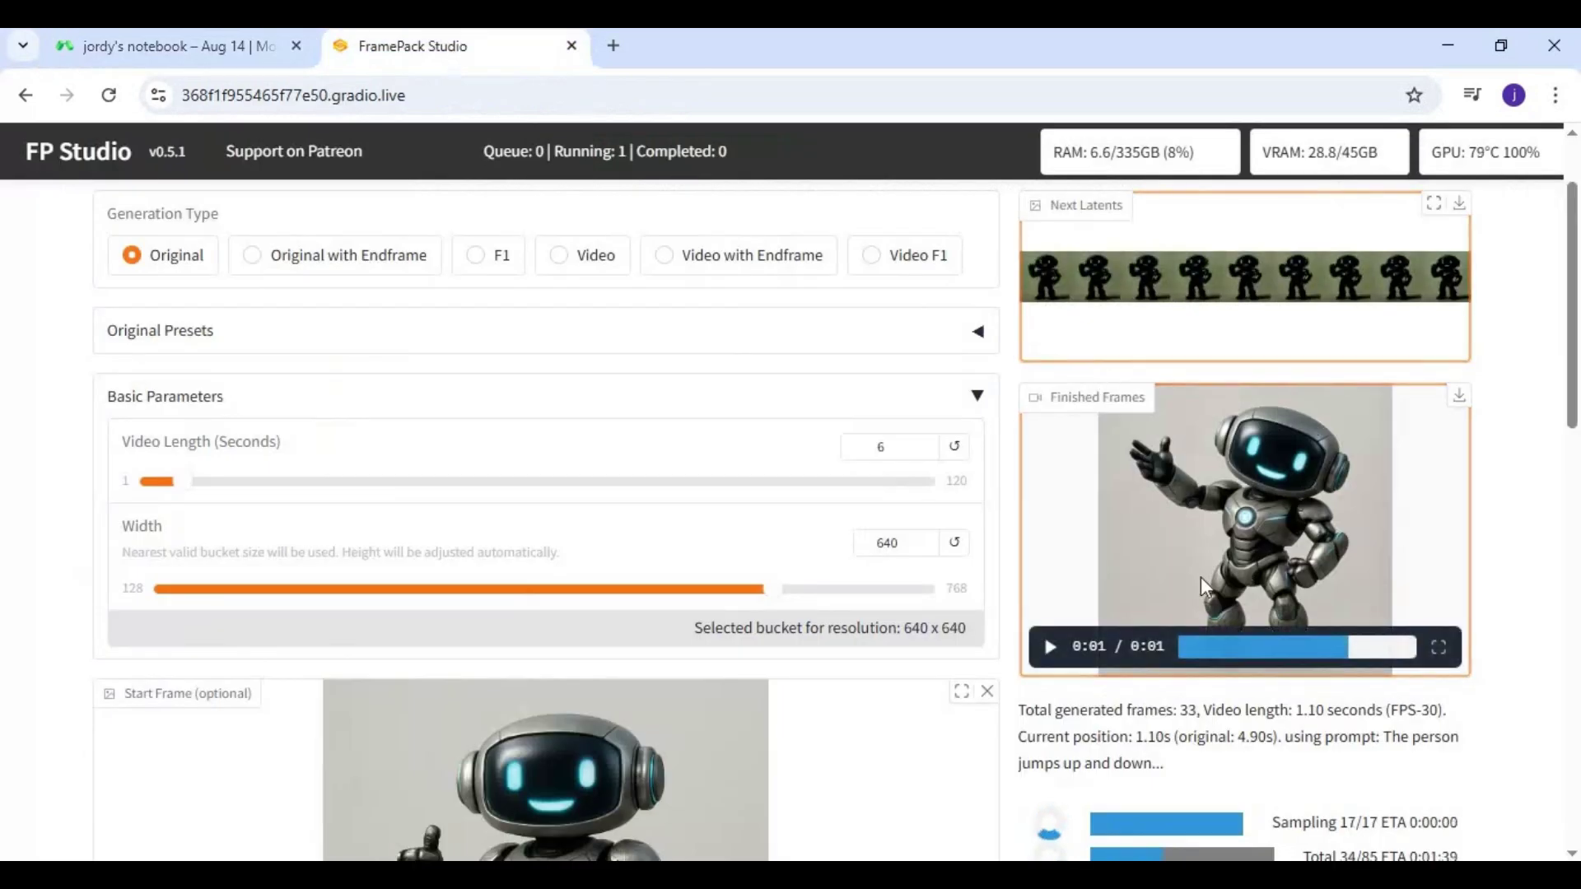
pyautogui.click(1050, 648)
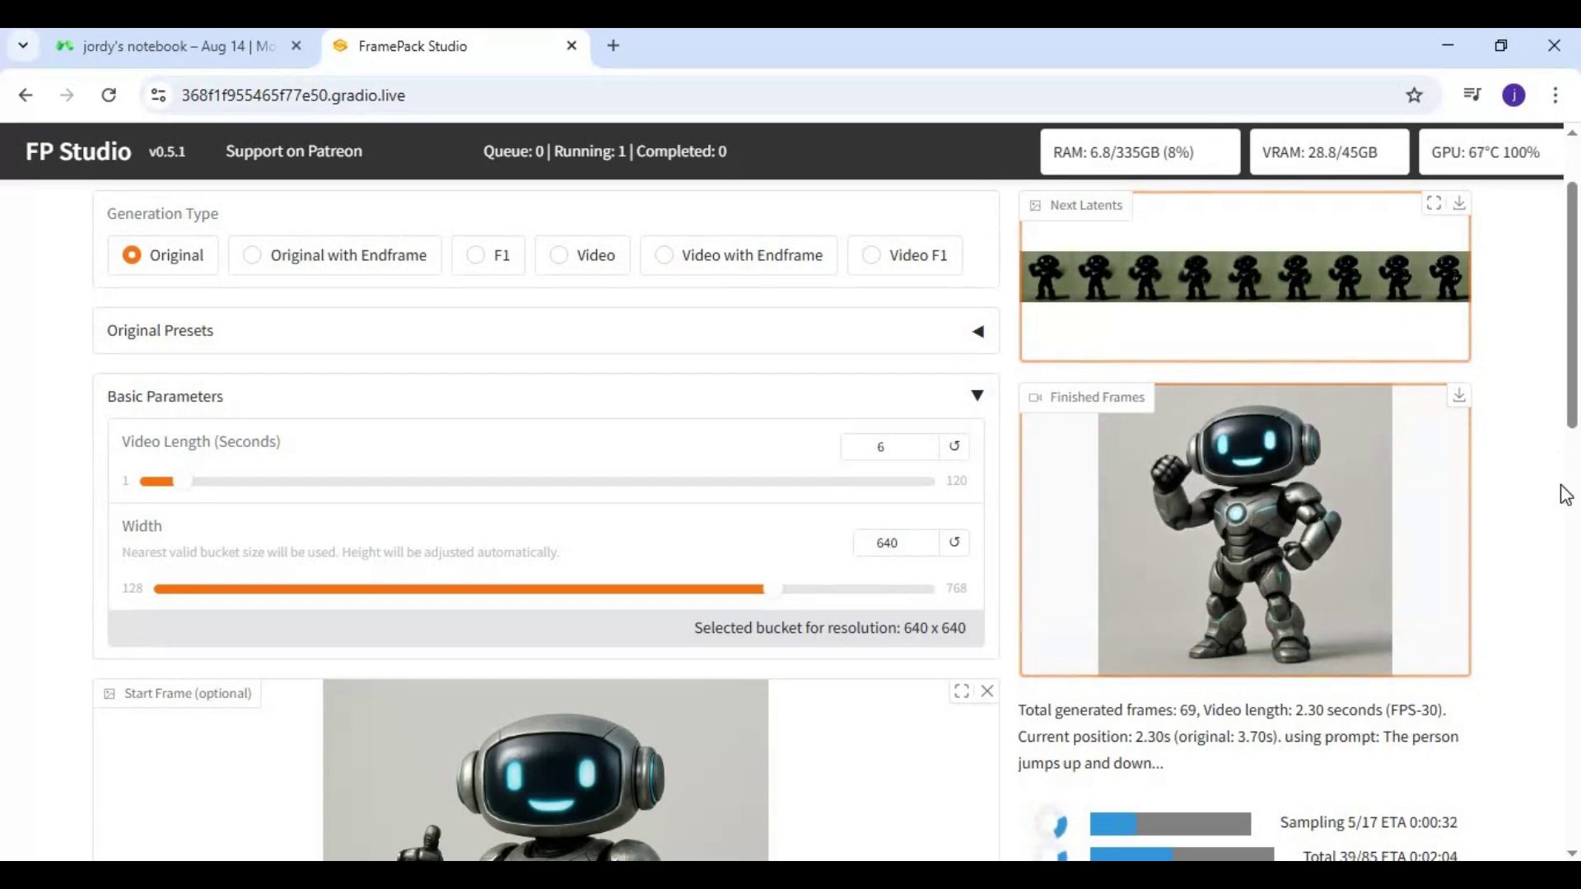
# - Follow the newest sampling log lines in the Modal notebook and compare them with FramePack Studio's preview of the robot video
pyautogui.click(280, 50)
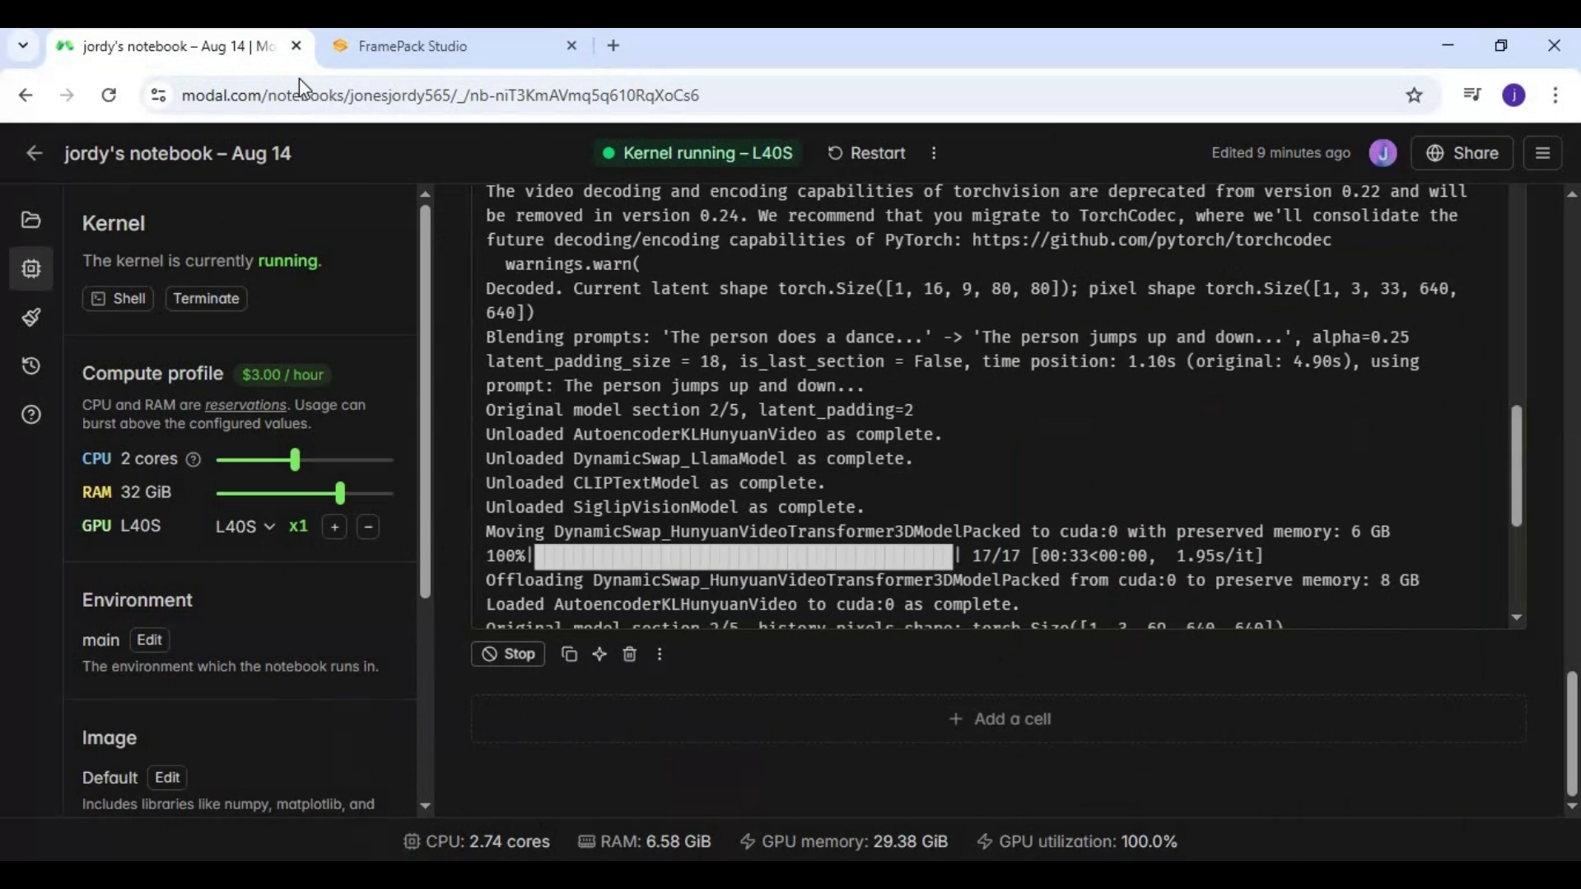
pyautogui.scroll(-4, 989, 479)
pyautogui.scroll(-2, 990, 478)
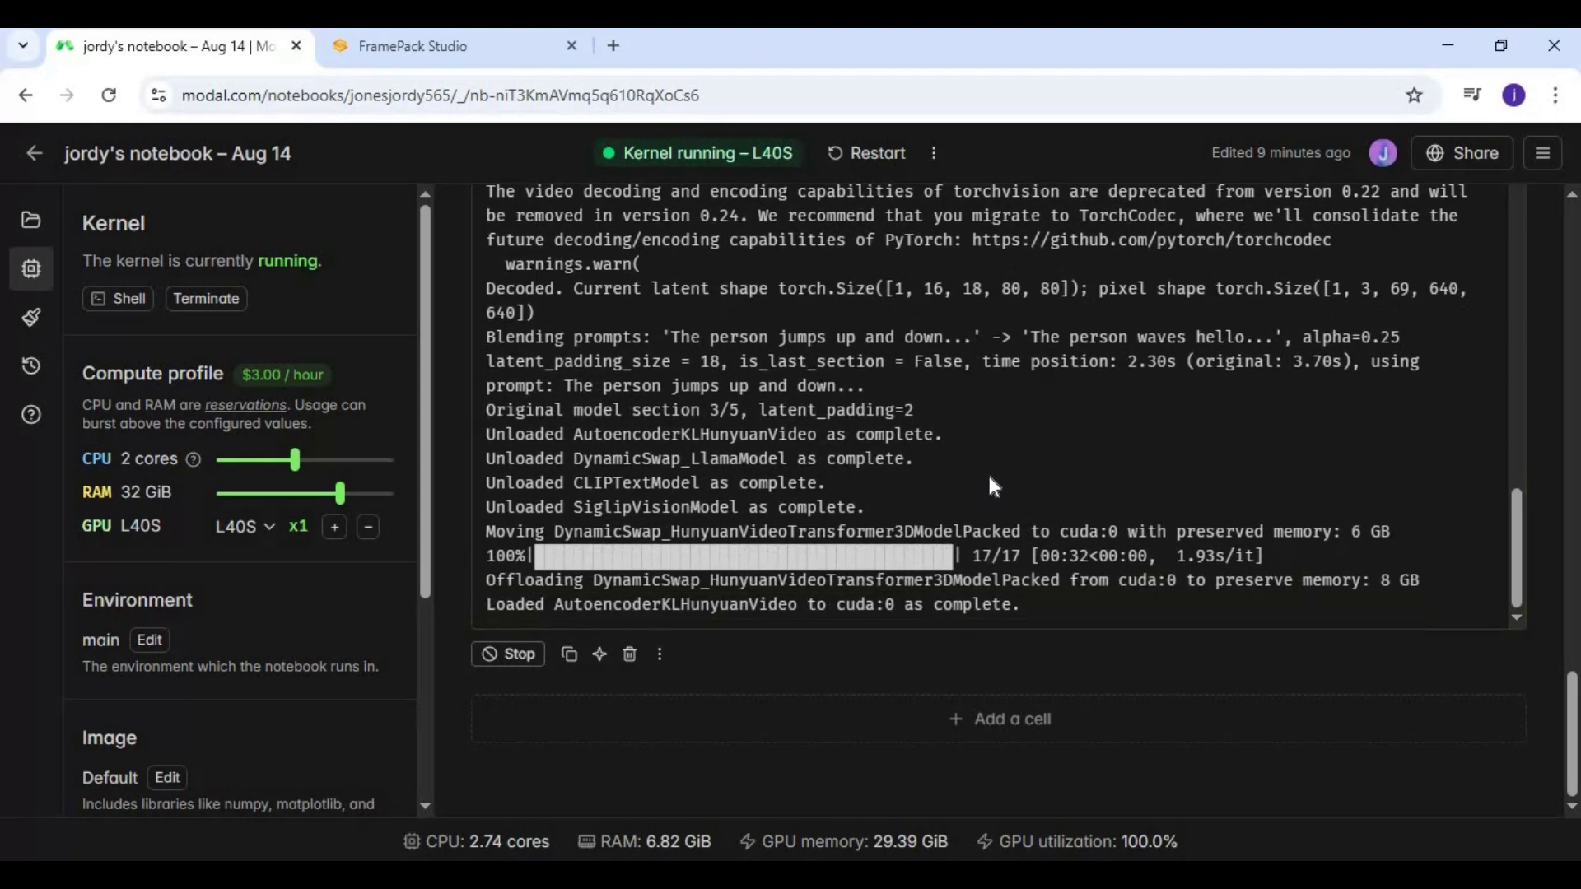
pyautogui.click(428, 46)
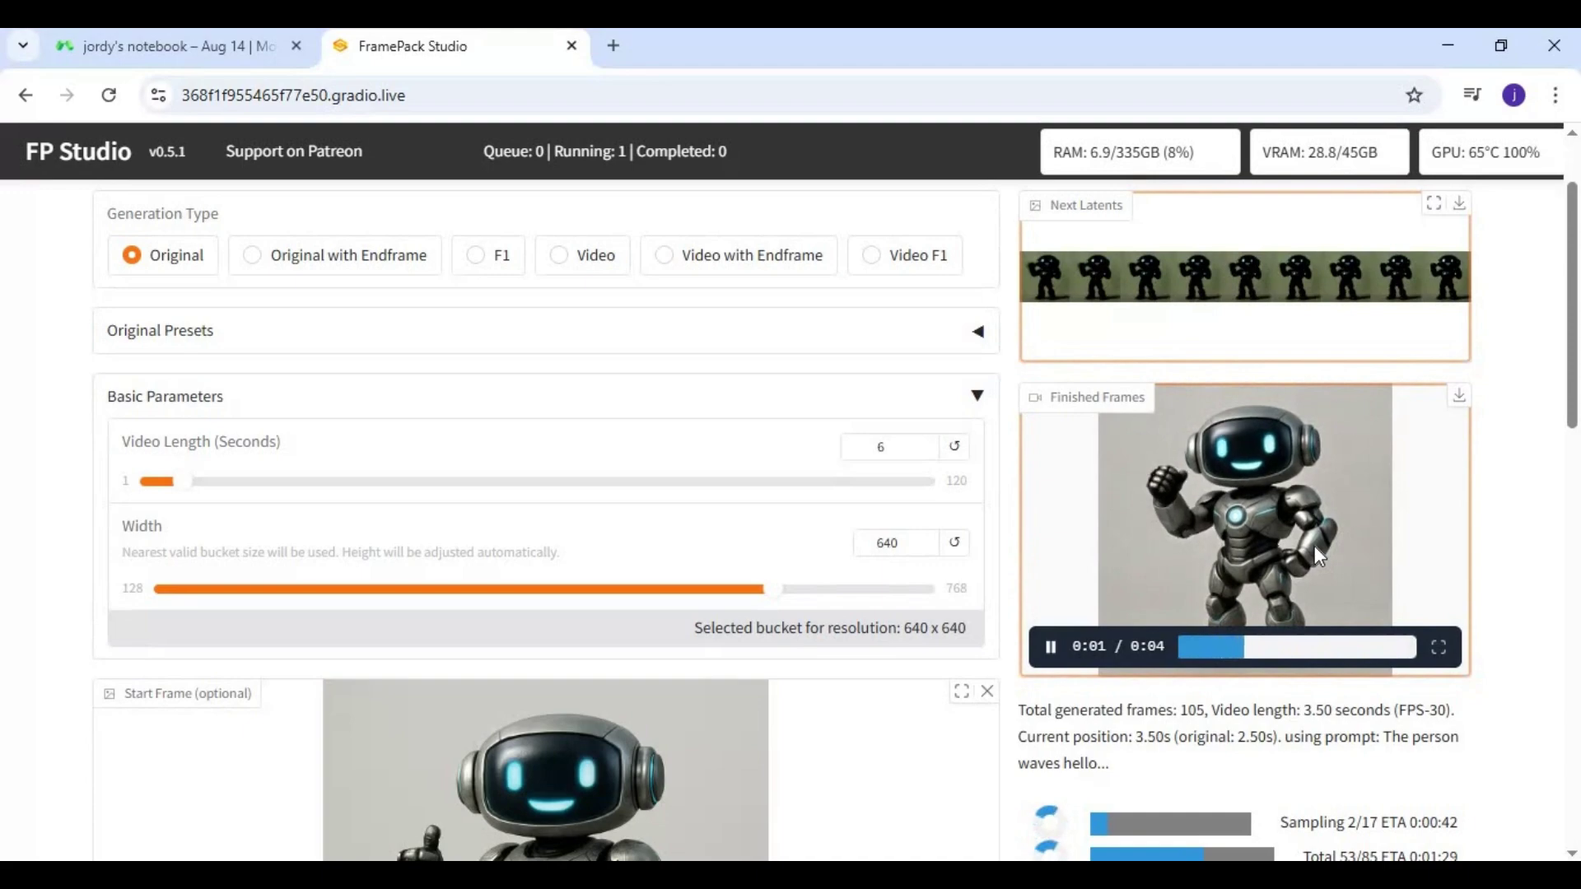
pyautogui.click(113, 48)
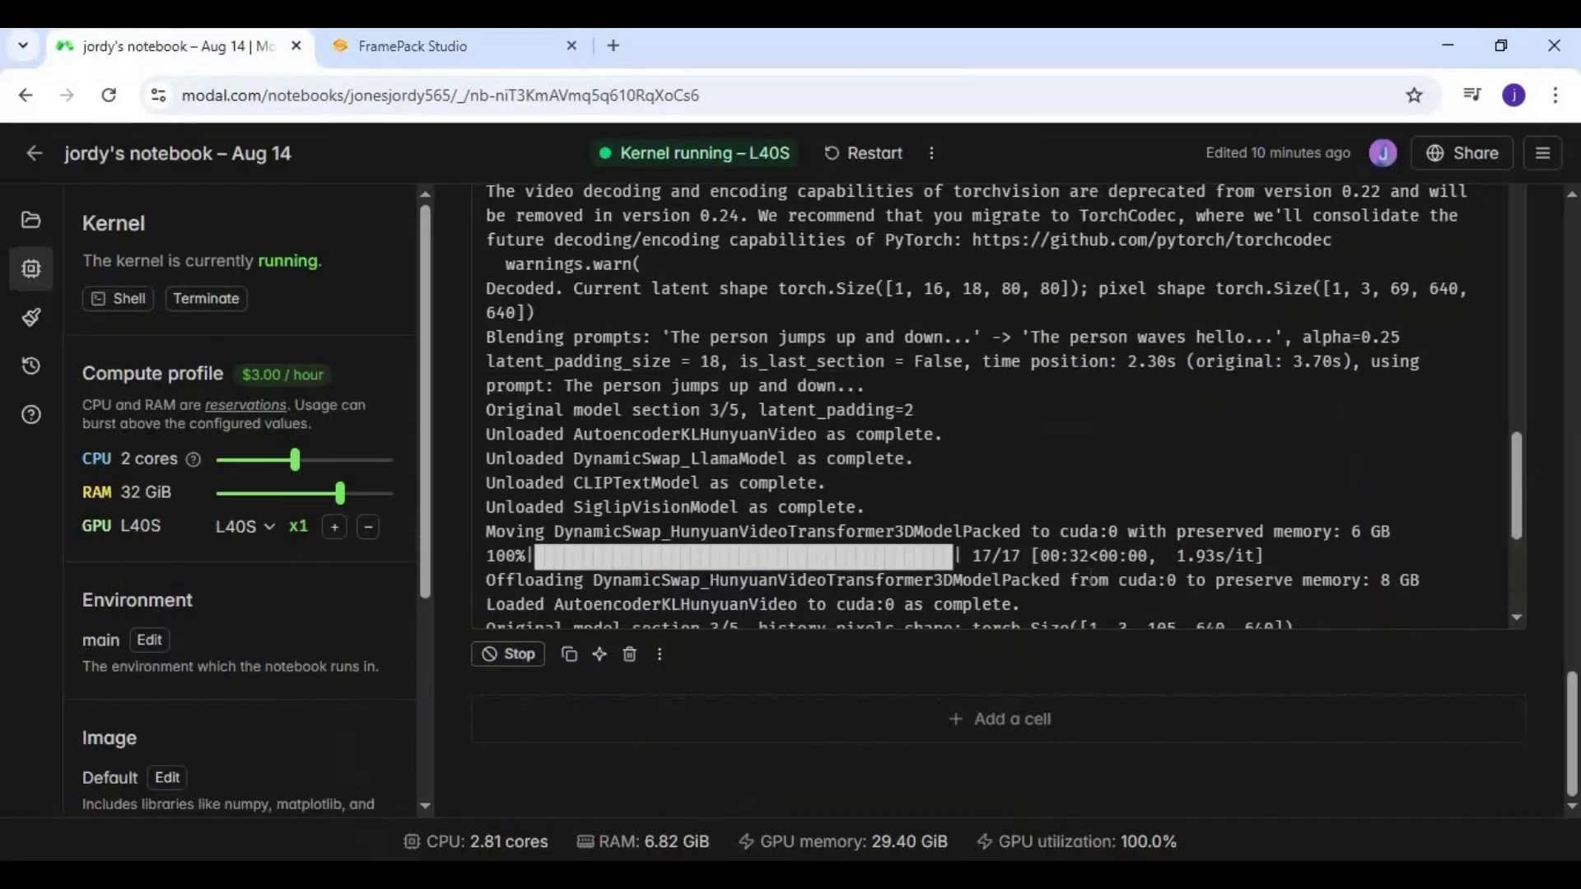
pyautogui.scroll(-5, 1063, 544)
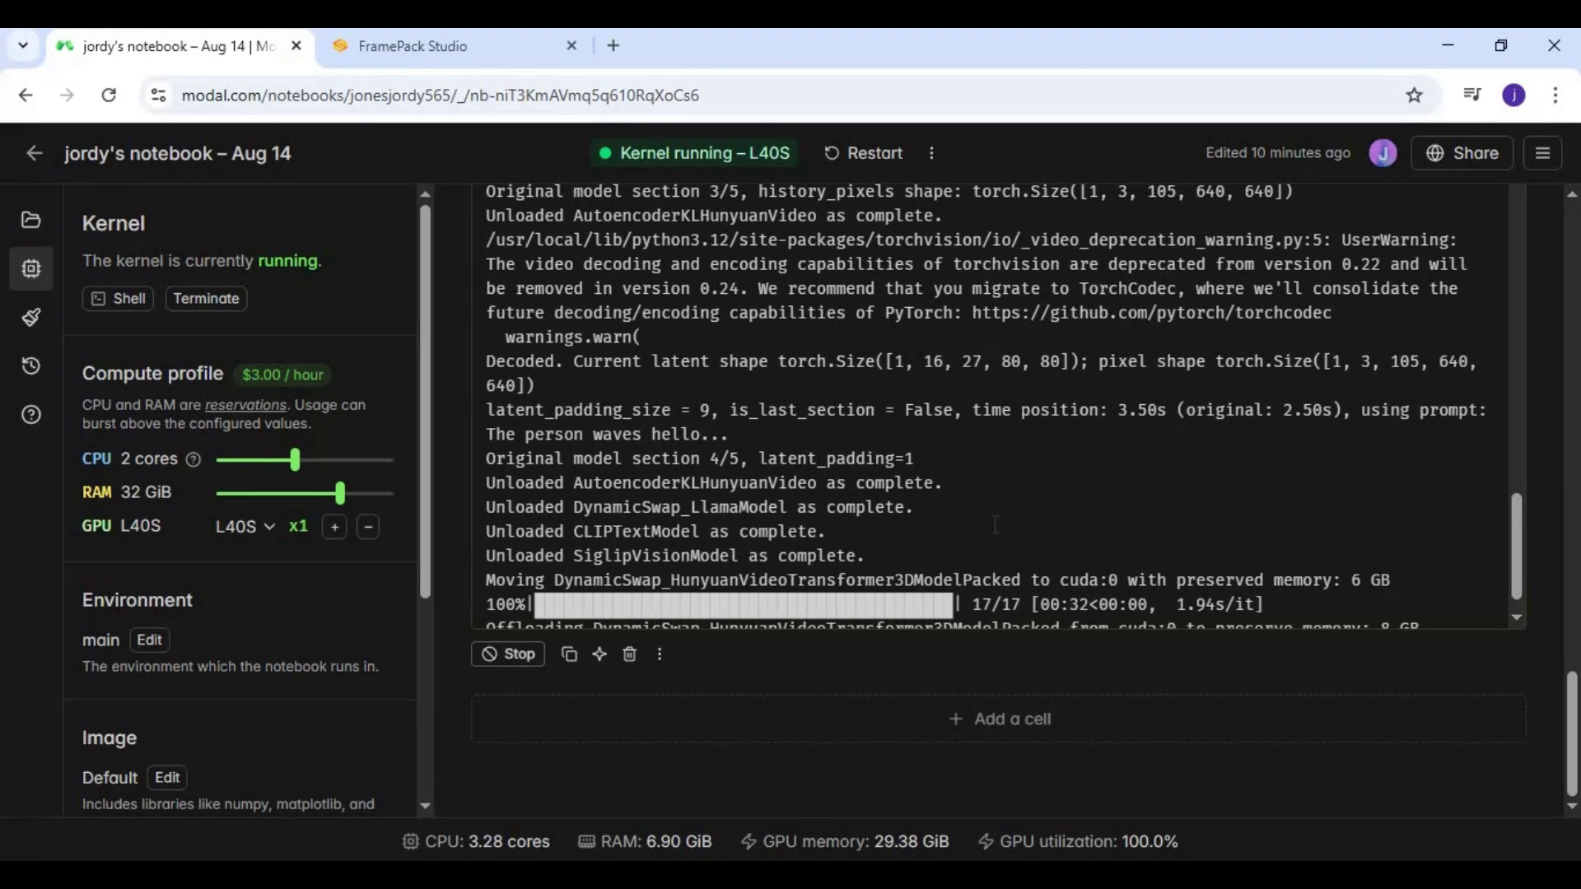
# - Switch to FramePack Studio and play the finished 6-second video of the woman, reviewing it alongside its start frame and settings
pyautogui.click(462, 54)
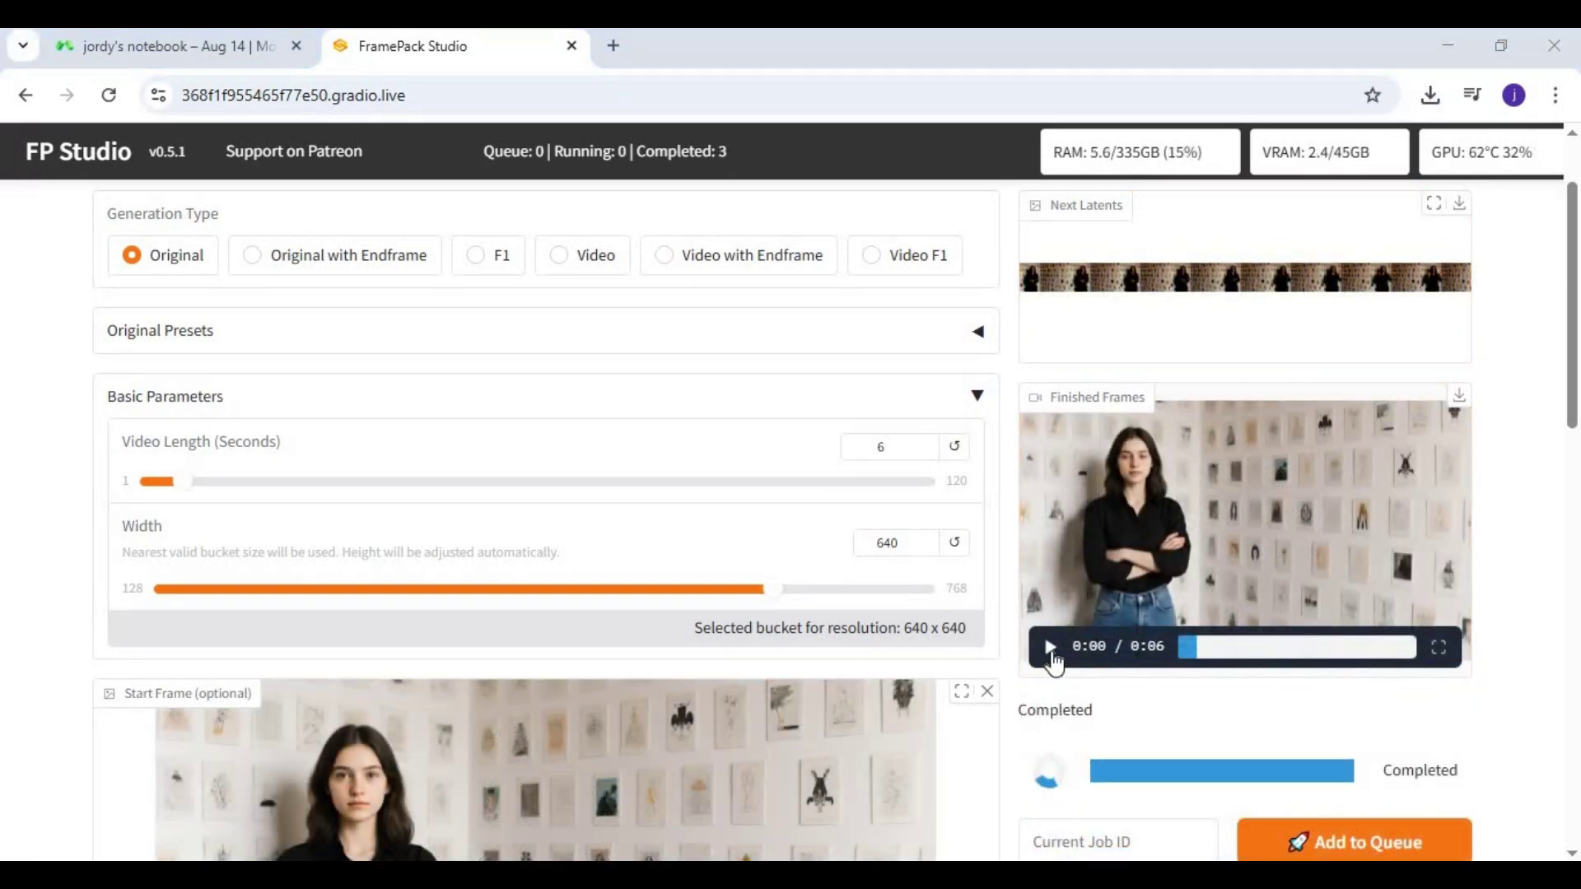
pyautogui.click(1051, 655)
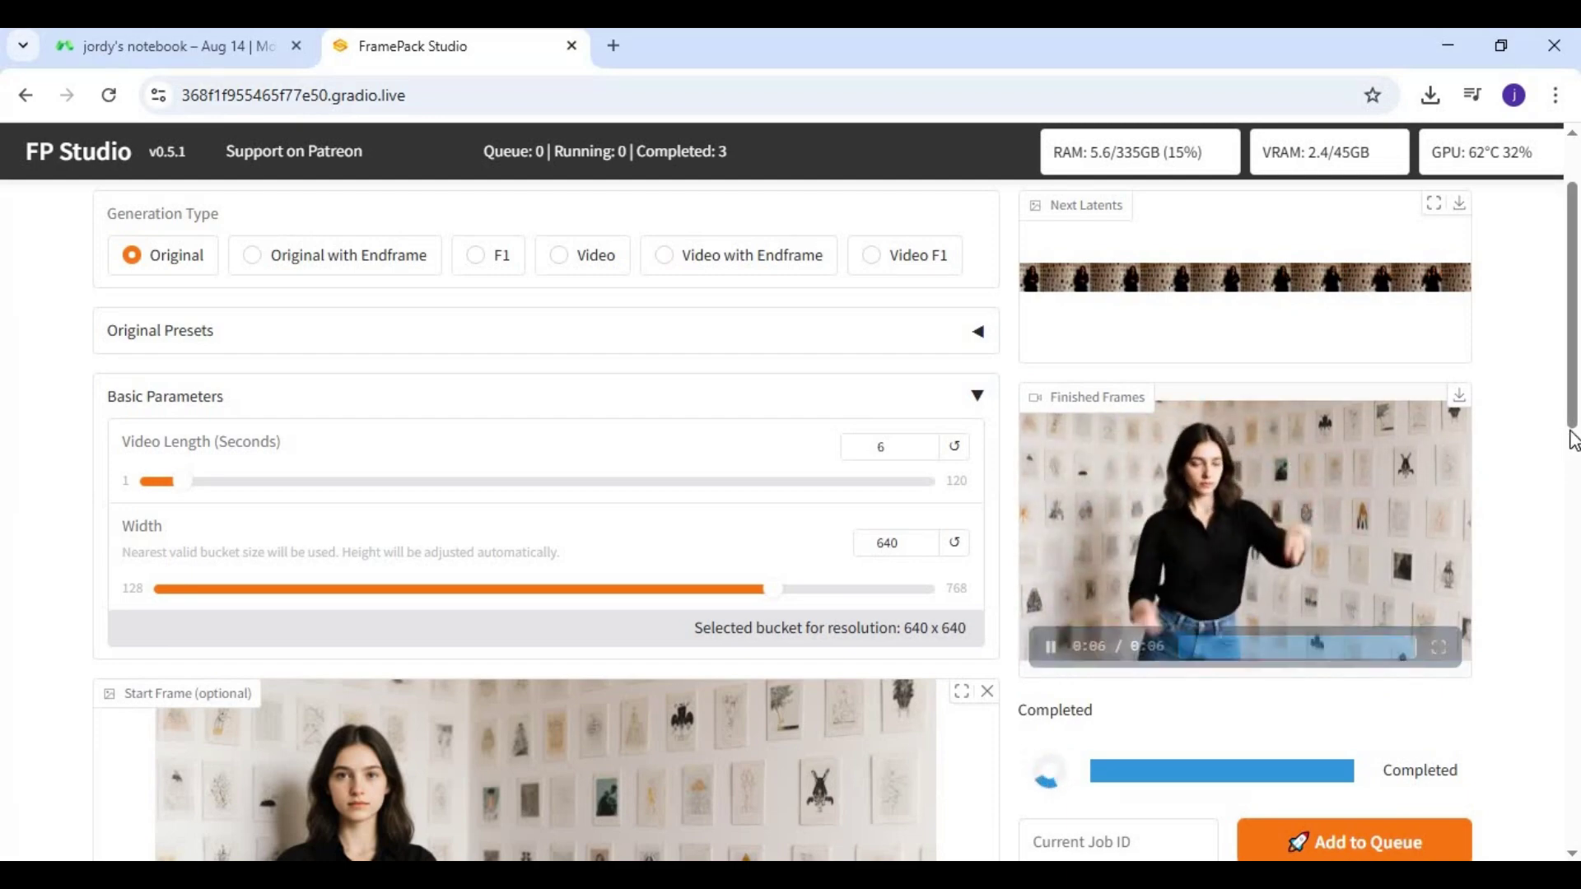
pyautogui.scroll(1, 1573, 412)
pyautogui.scroll(-5, 1565, 449)
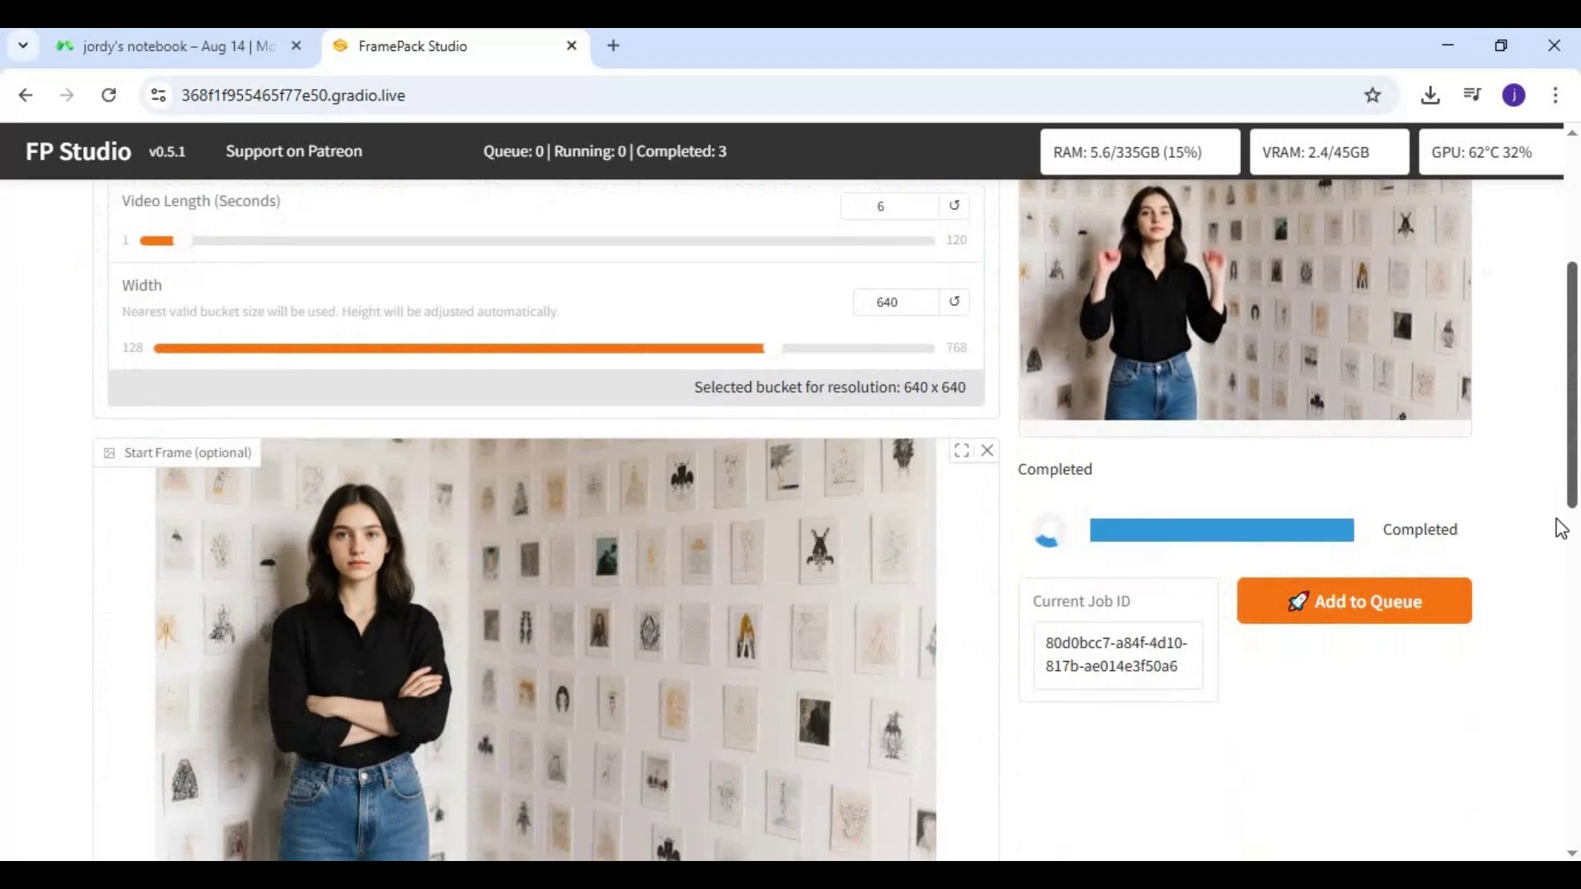
pyautogui.click(1573, 722)
pyautogui.moveTo(1573, 723); pyautogui.dragTo(1575, 449)
pyautogui.moveTo(1404, 562)
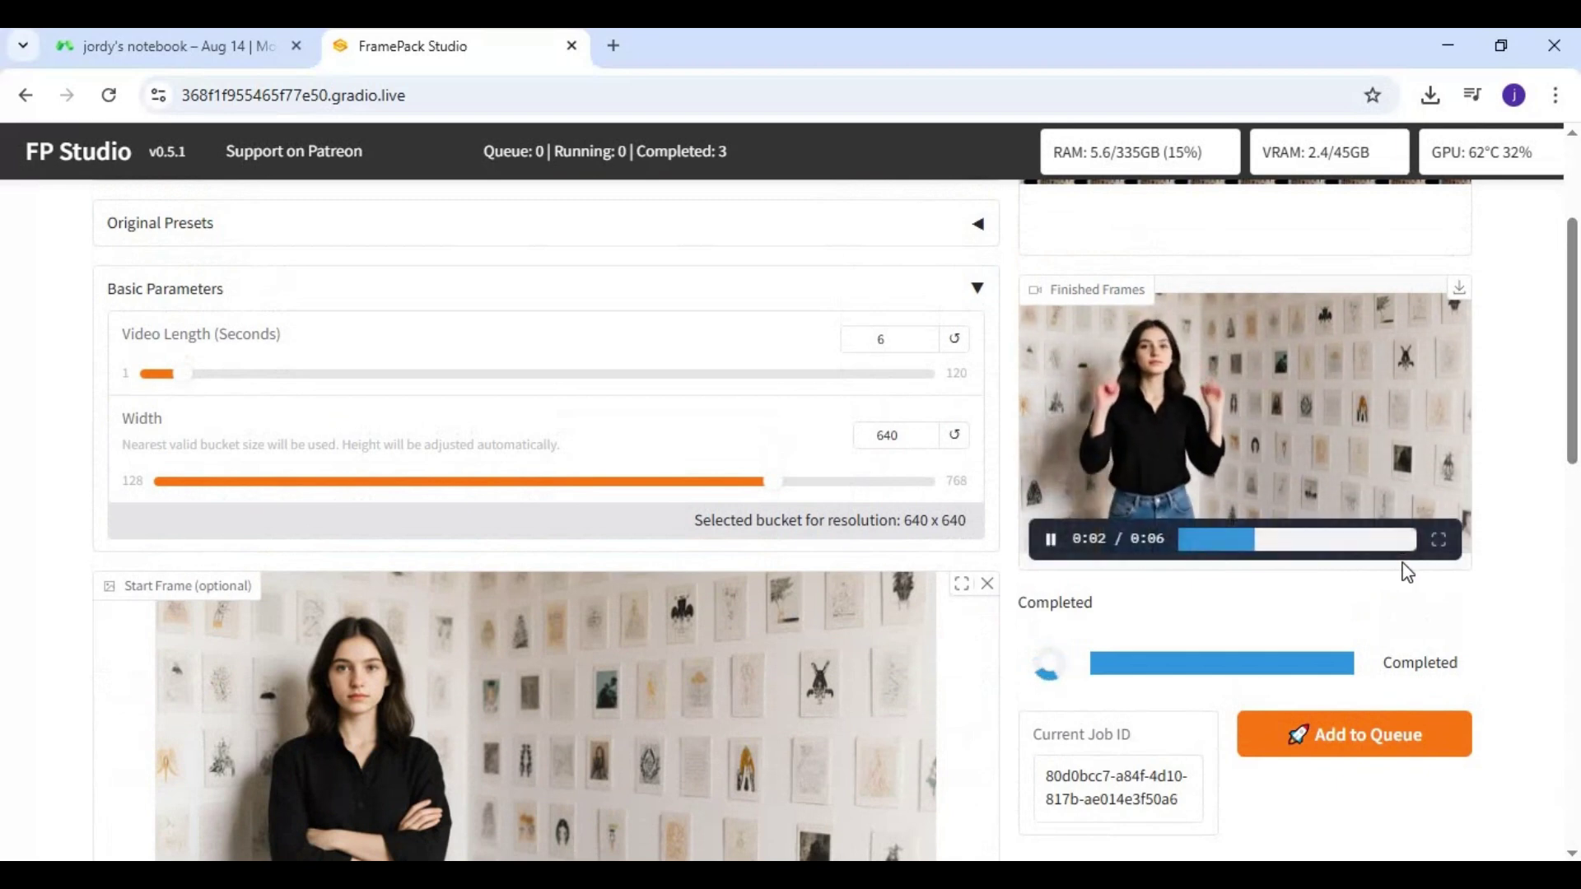